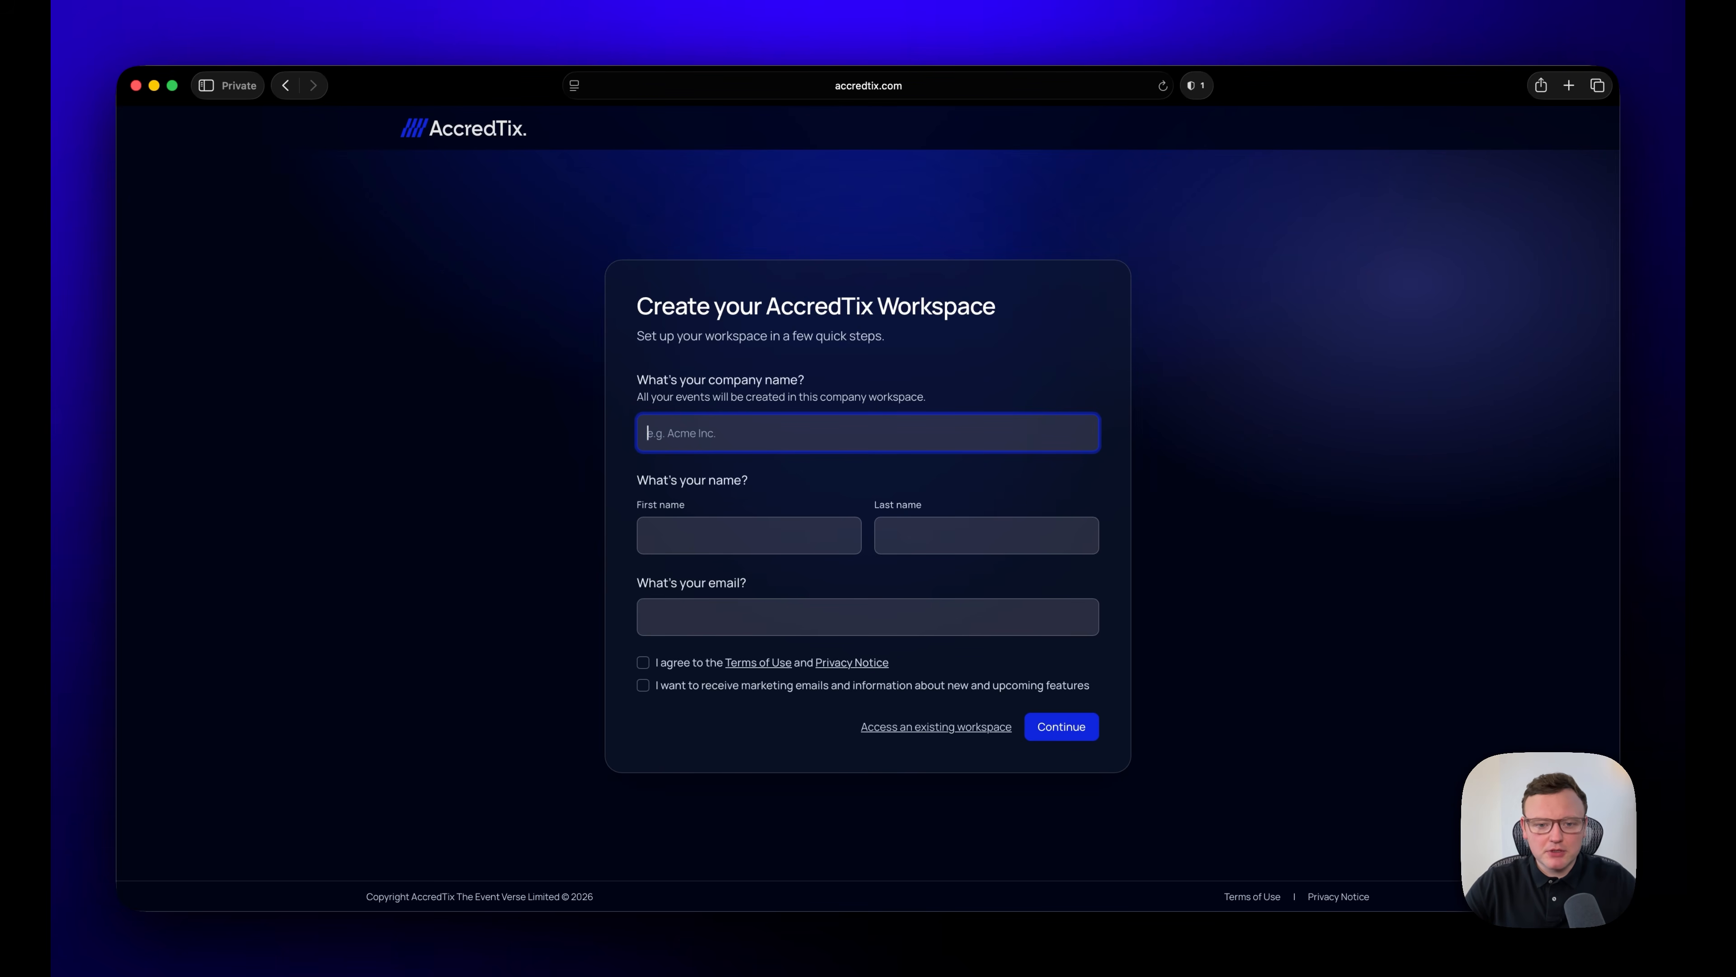
- Enter company name Cool Events and the user's first and last name
text(Cool Event)
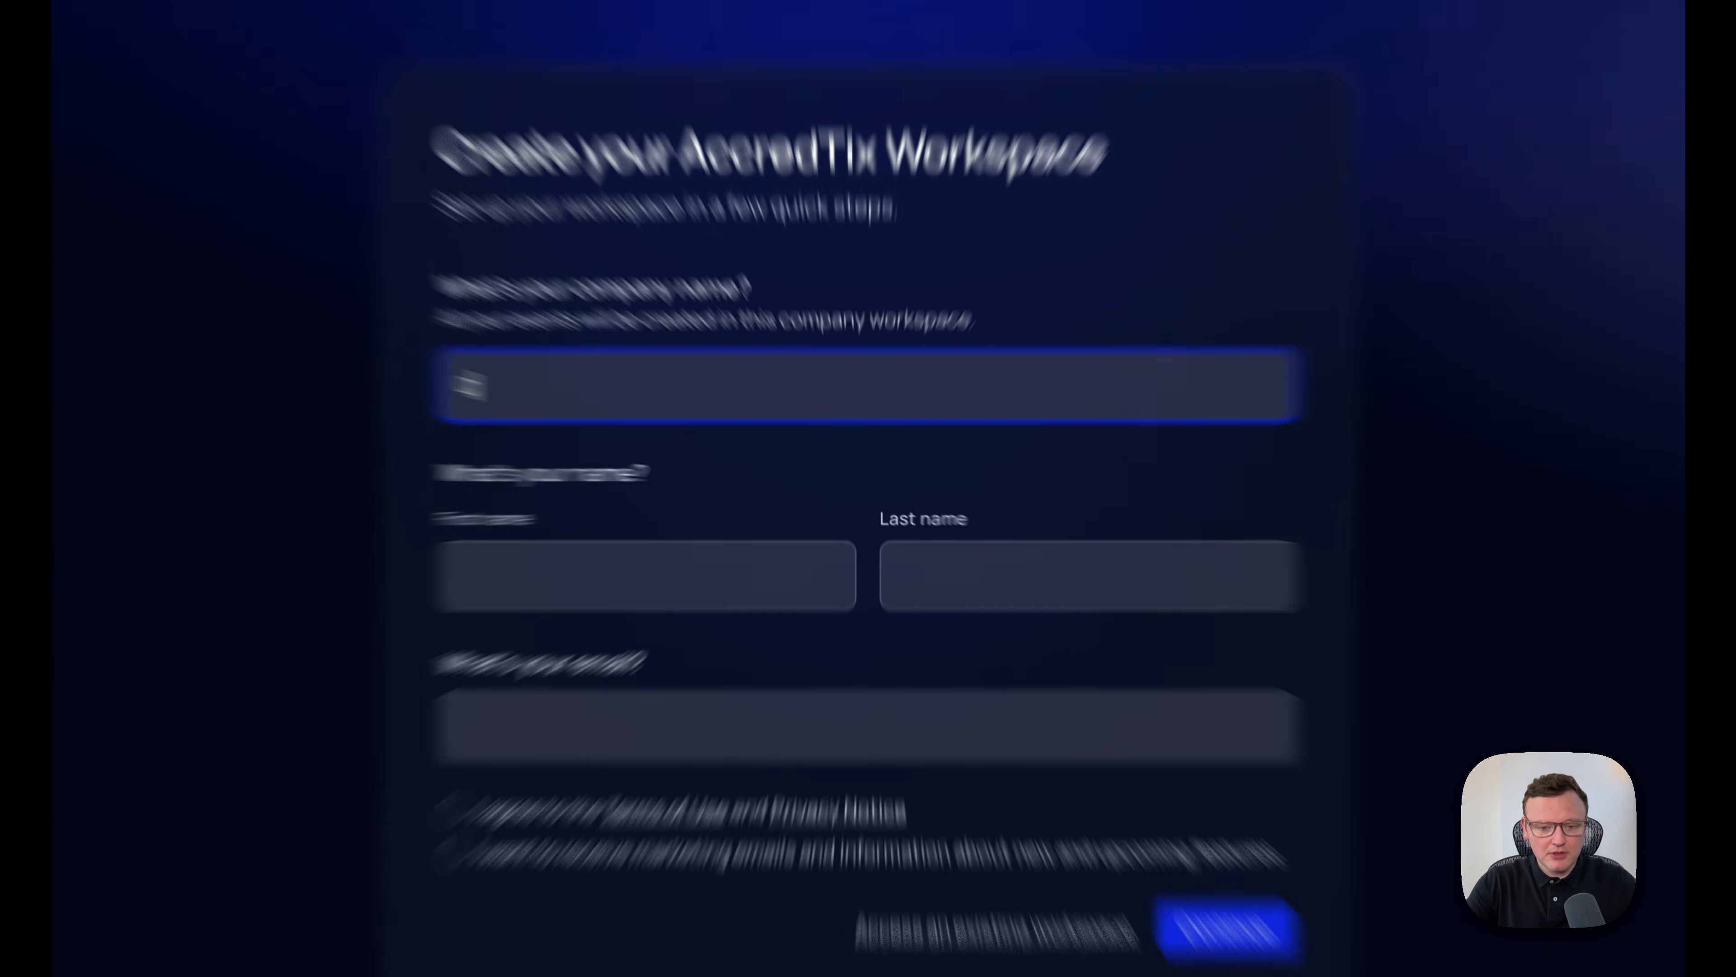
text(s)
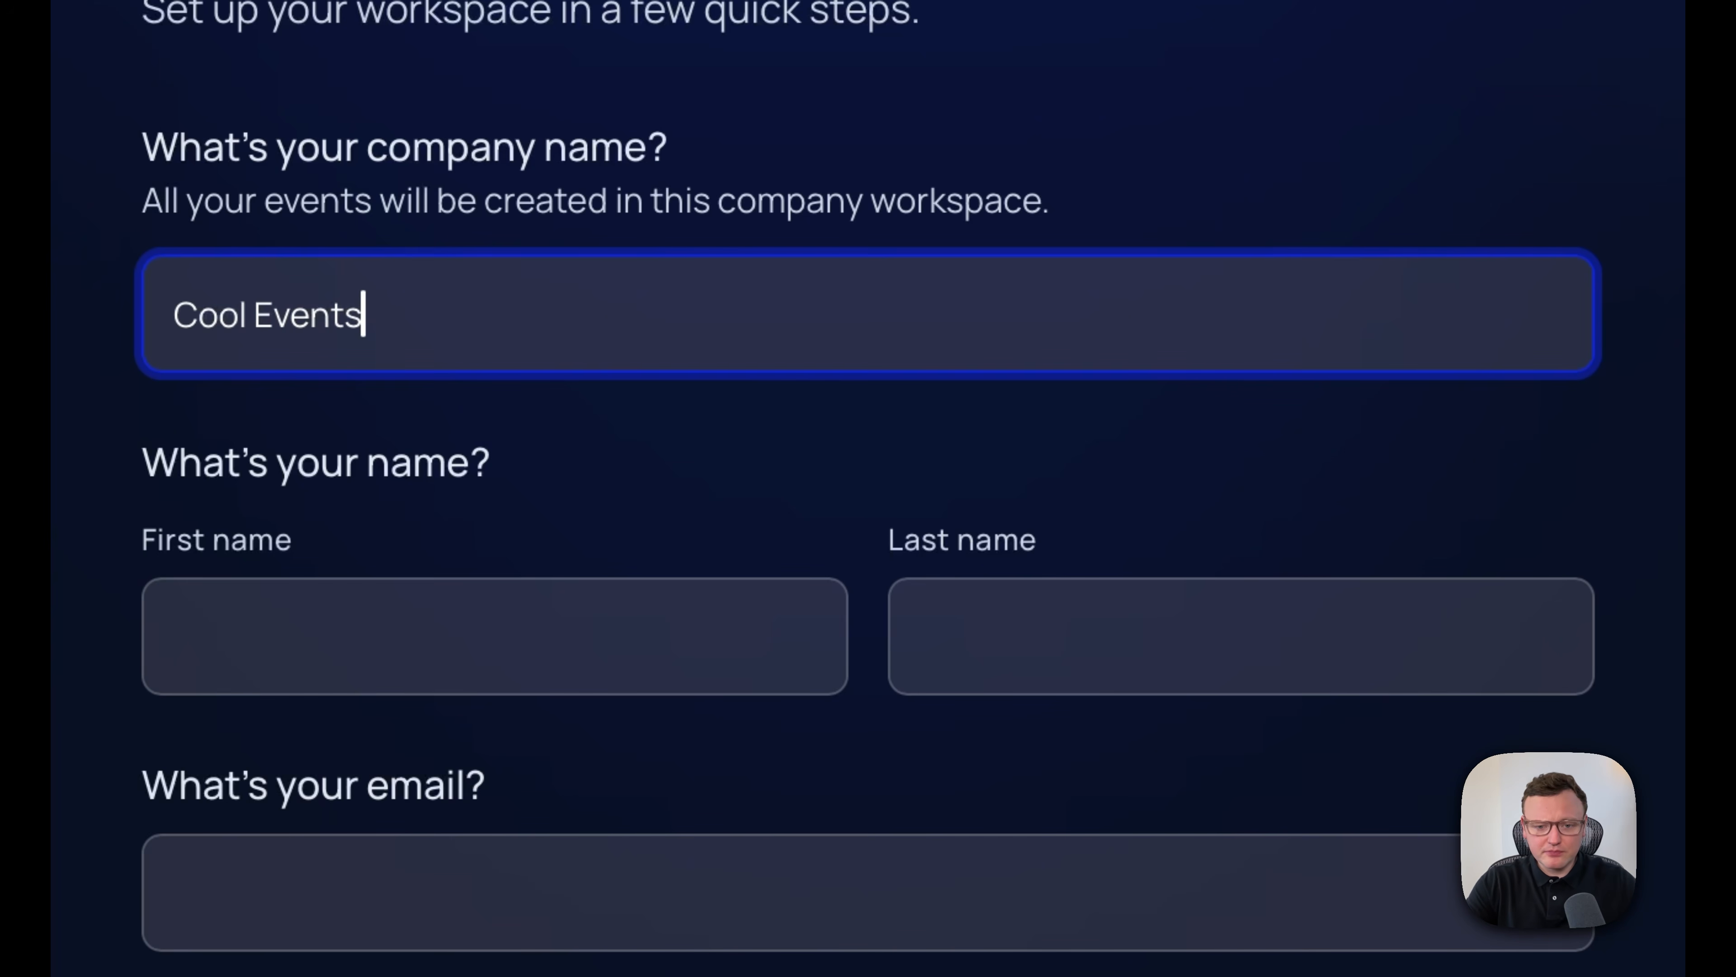
click(287, 646)
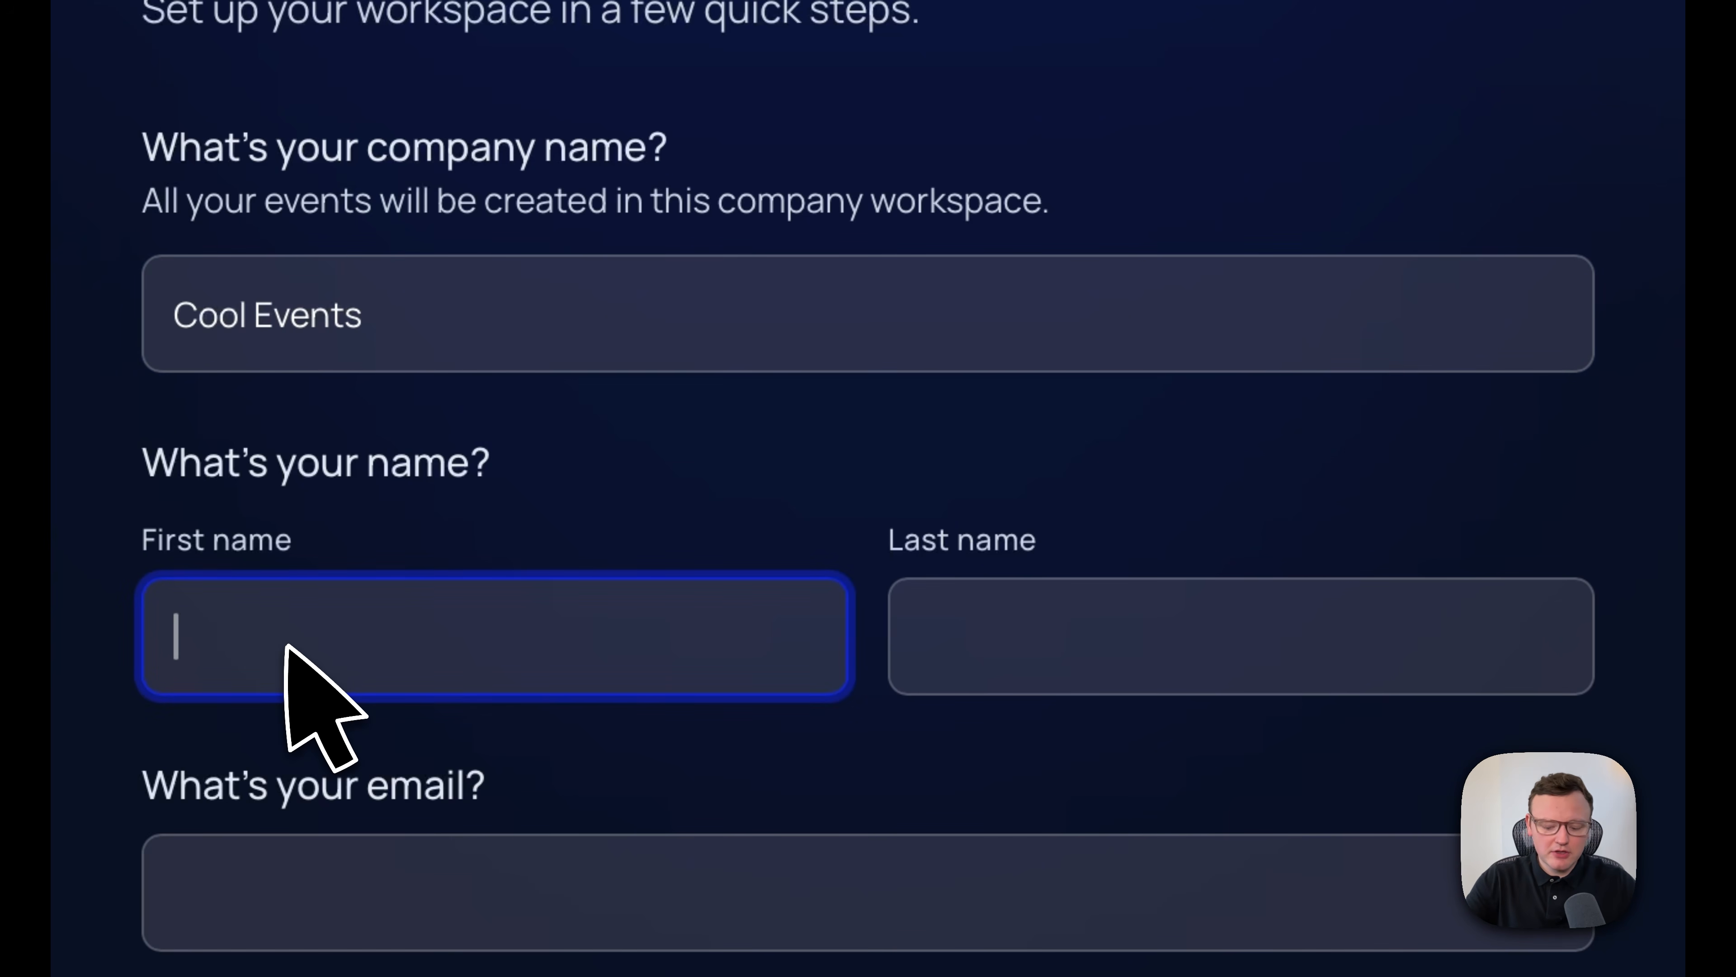
key(Tab)
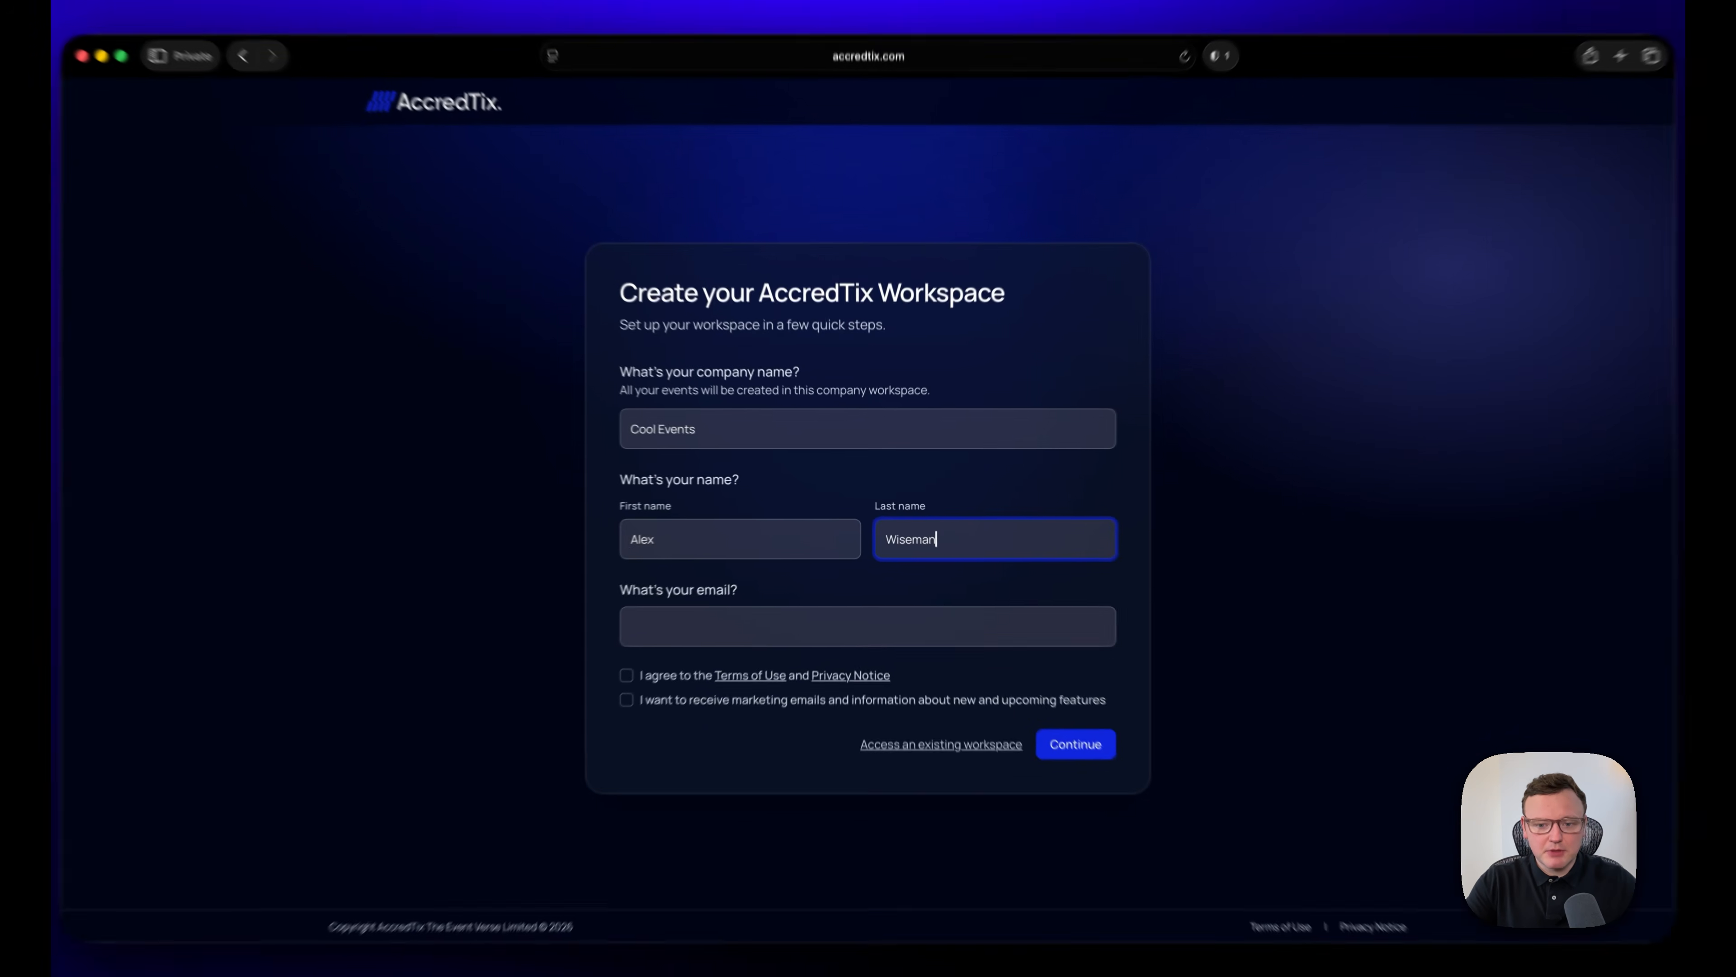
key(Tab)
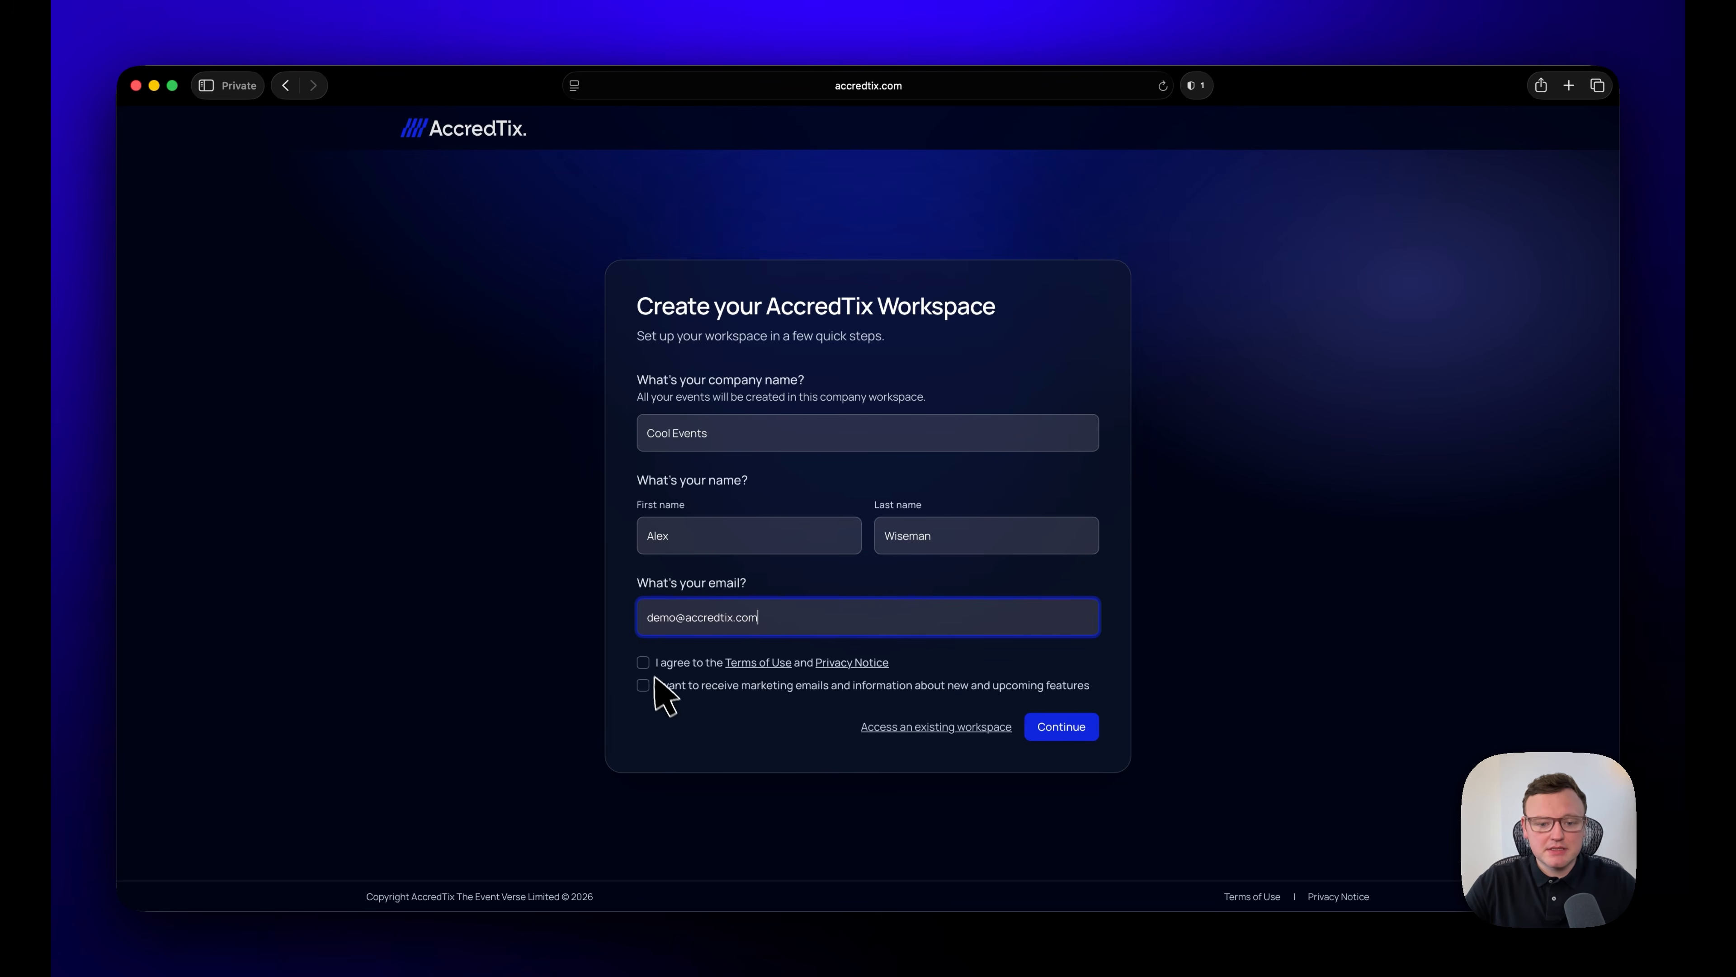
- Accept the Terms of Use and Privacy Notice, opt into marketing emails, and submit the sign-up
click(645, 663)
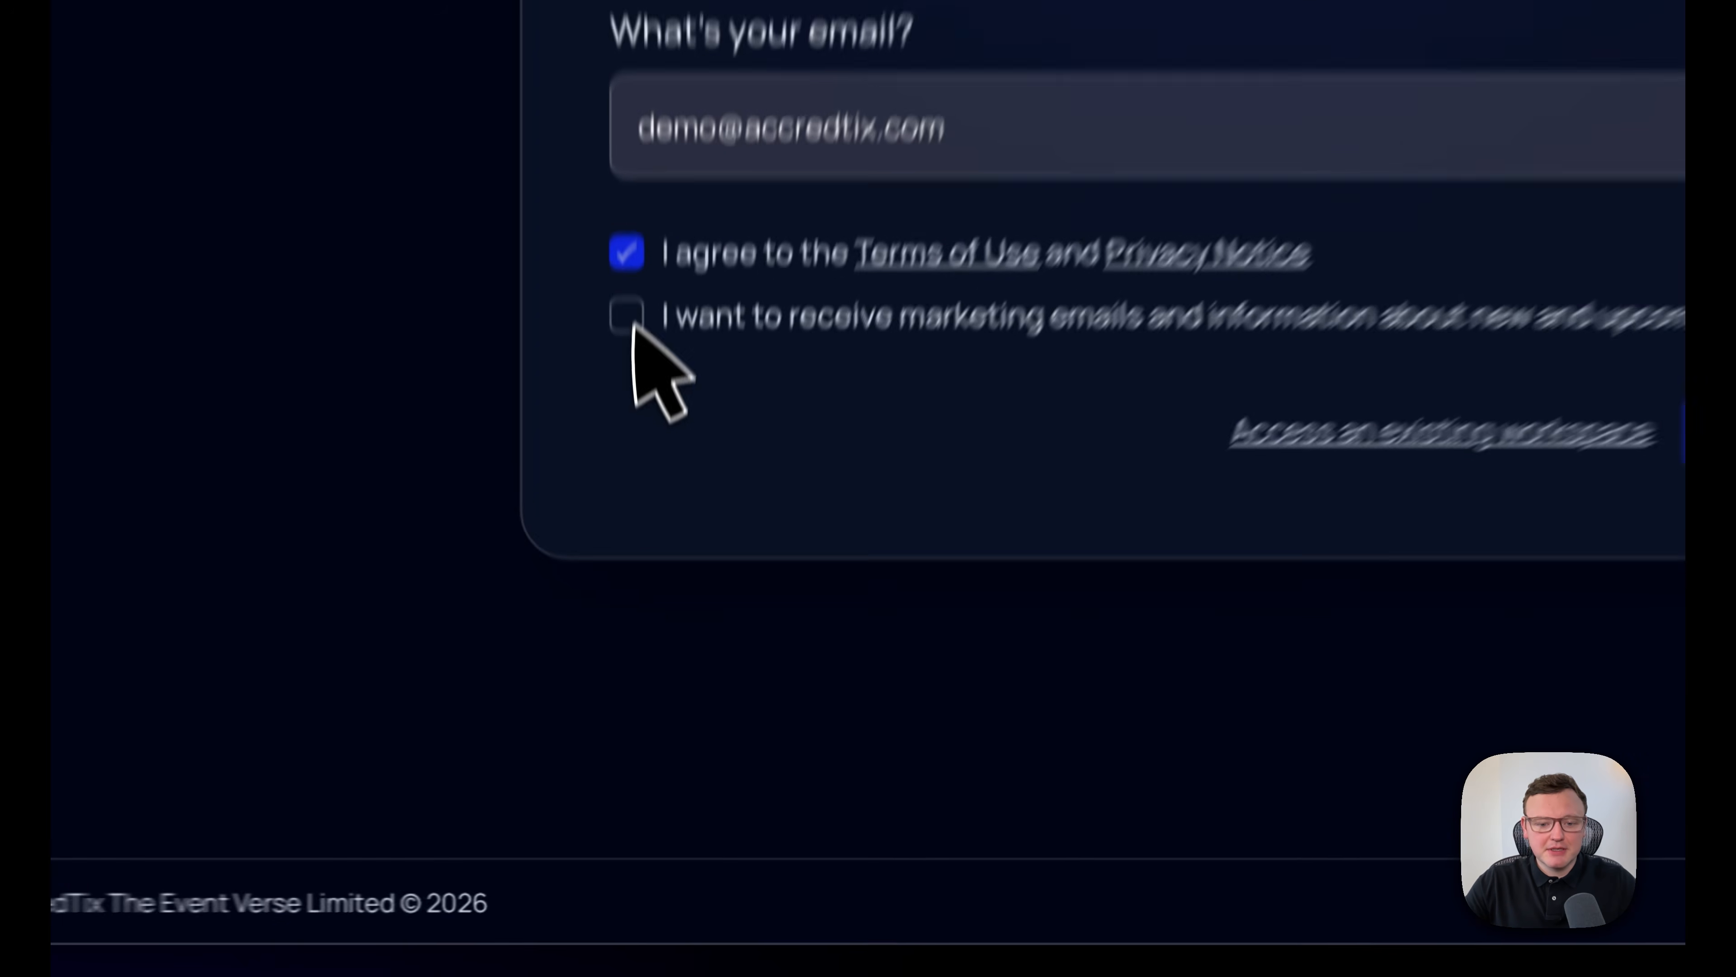
click(682, 687)
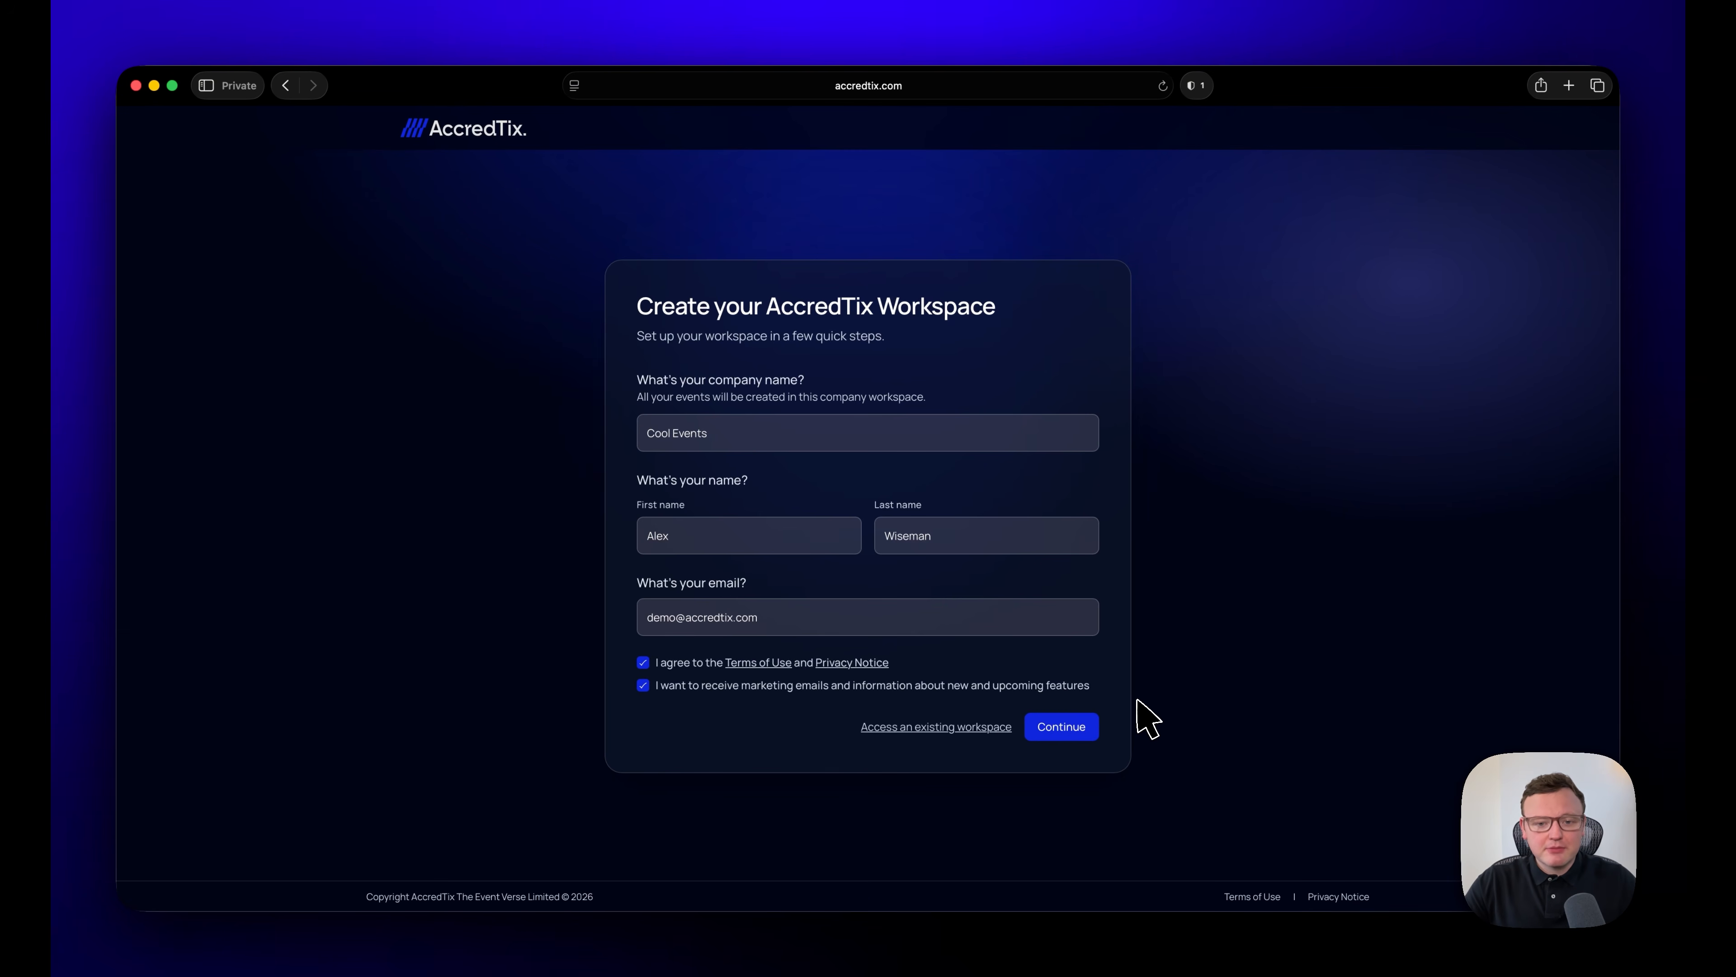
click(1061, 733)
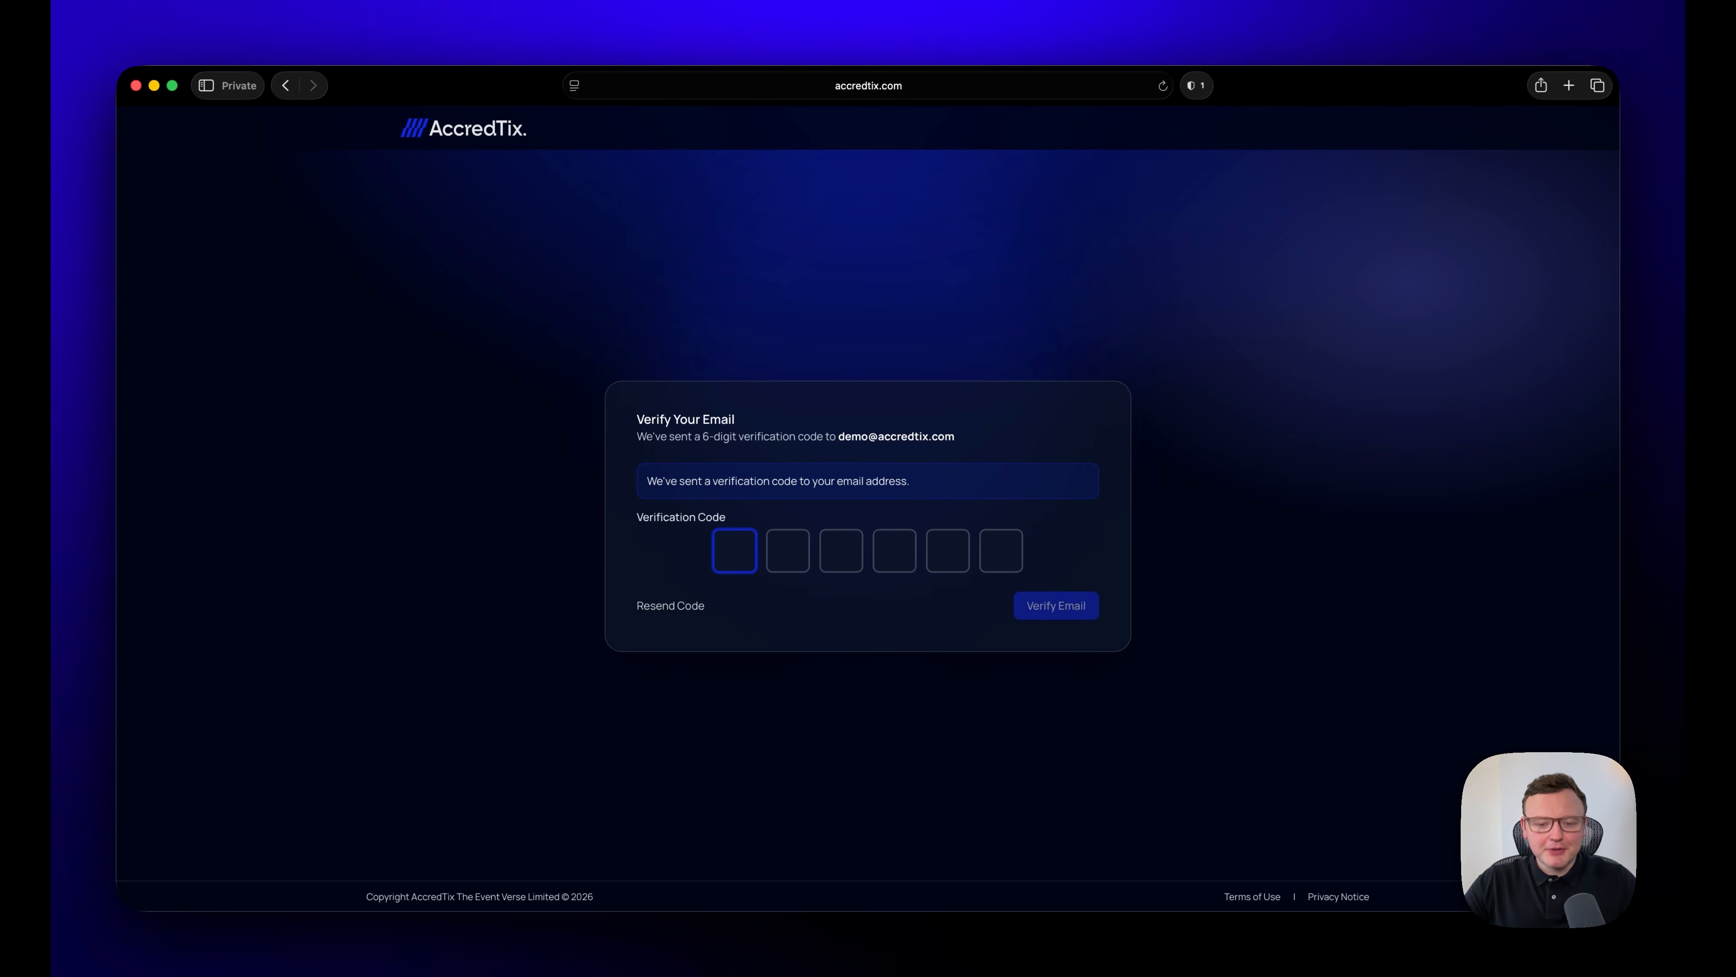
- Enter the six-digit verification code from the email
click(736, 561)
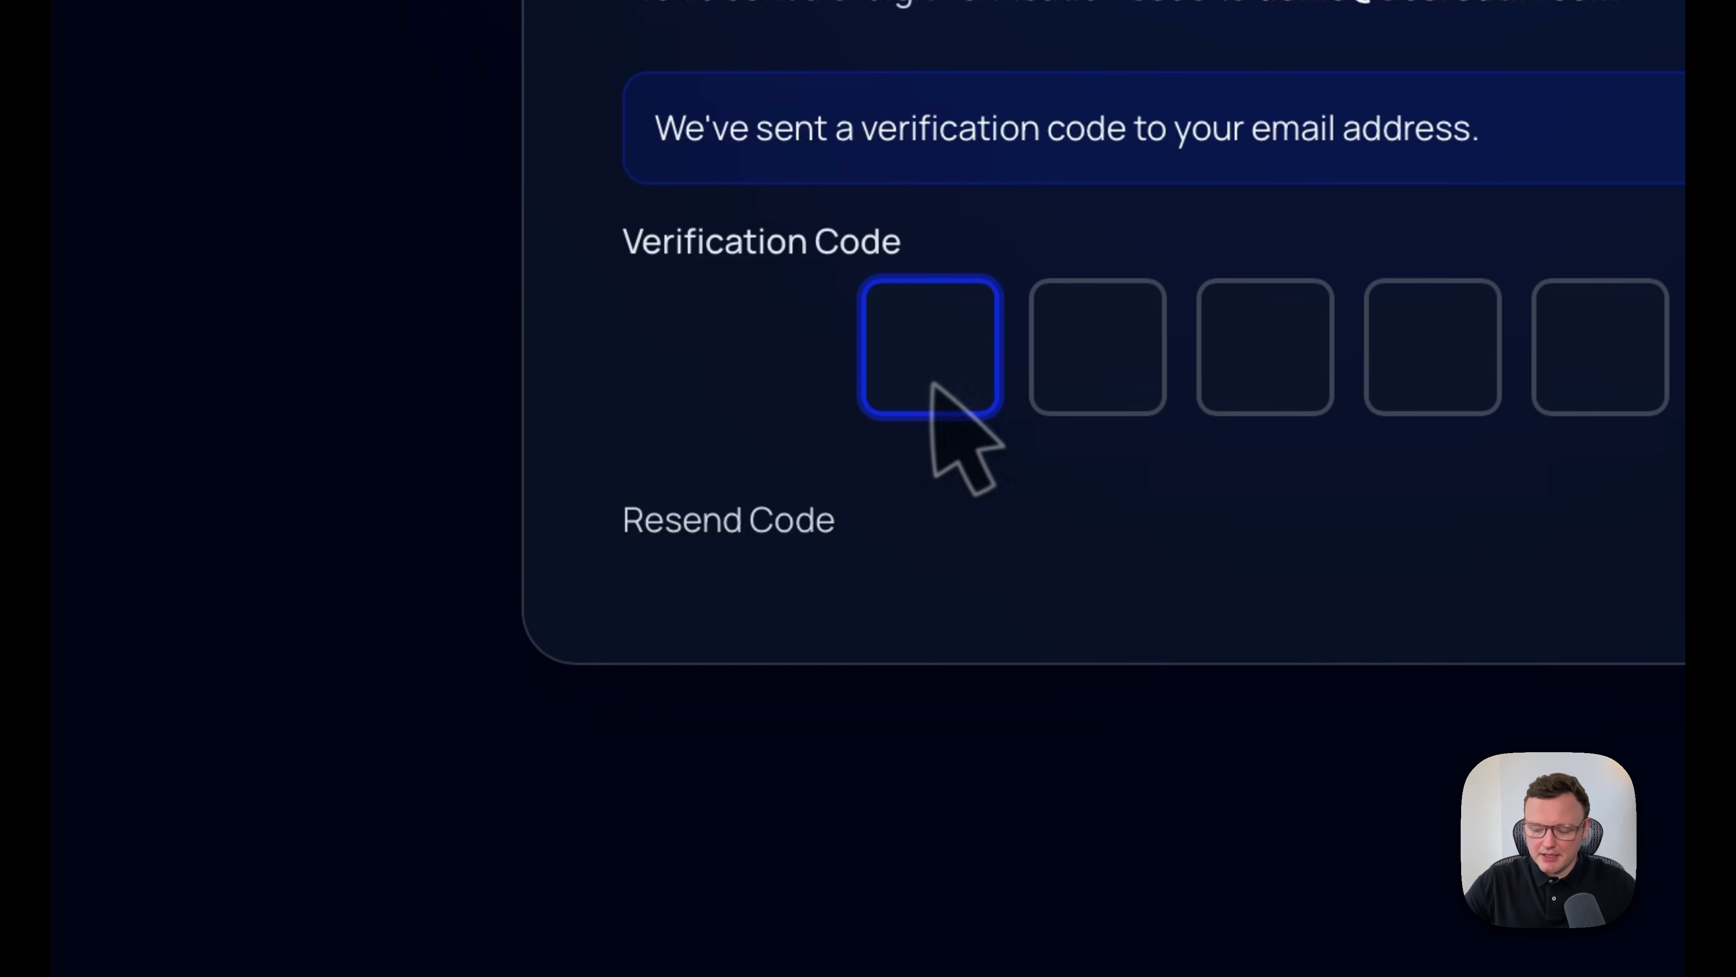
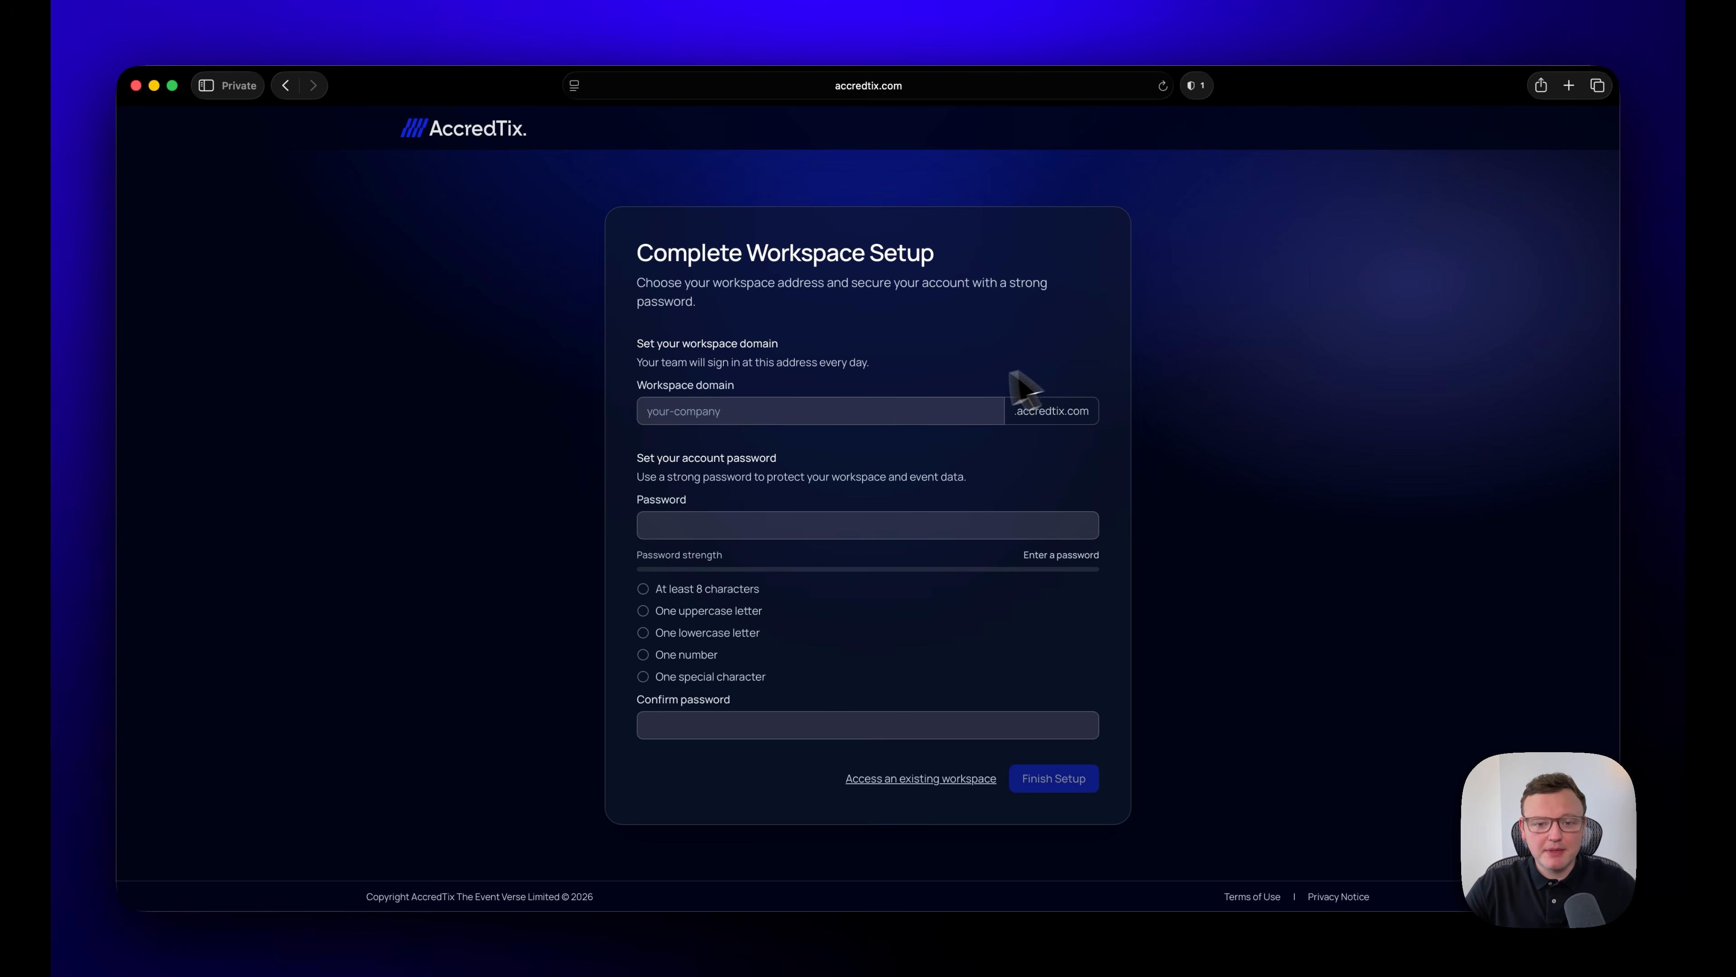
- Set the workspace domain to coolevents and enter a strong account password and its confirmation
click(927, 416)
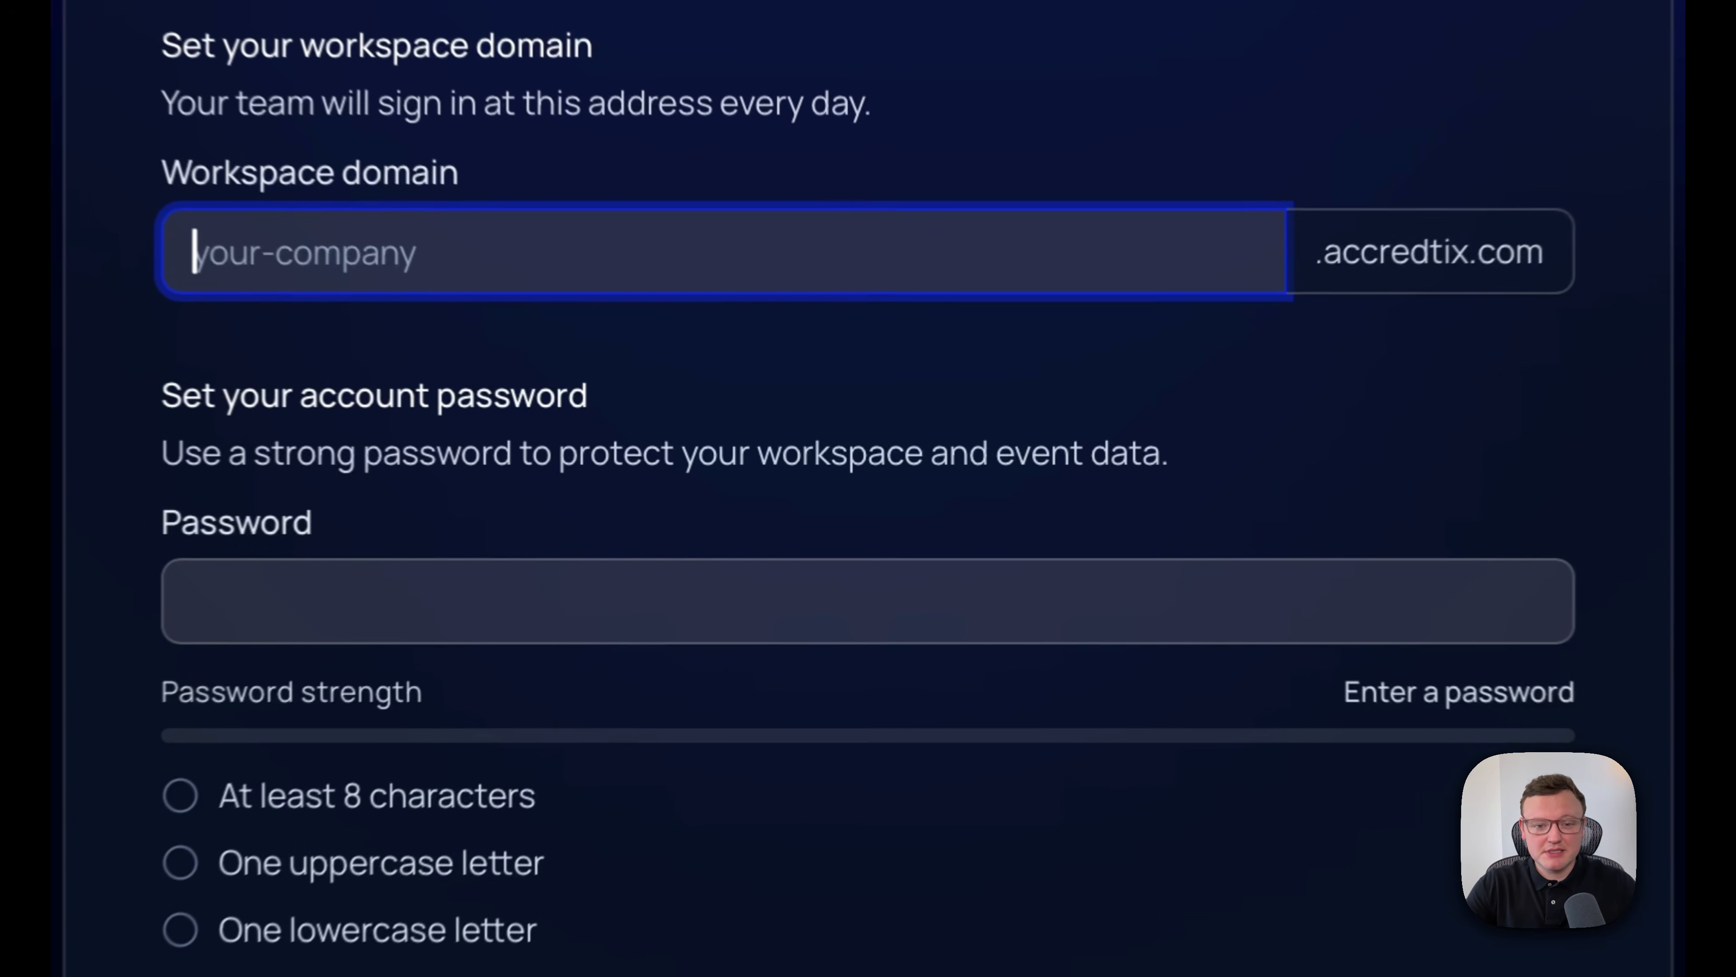
text(coolevents)
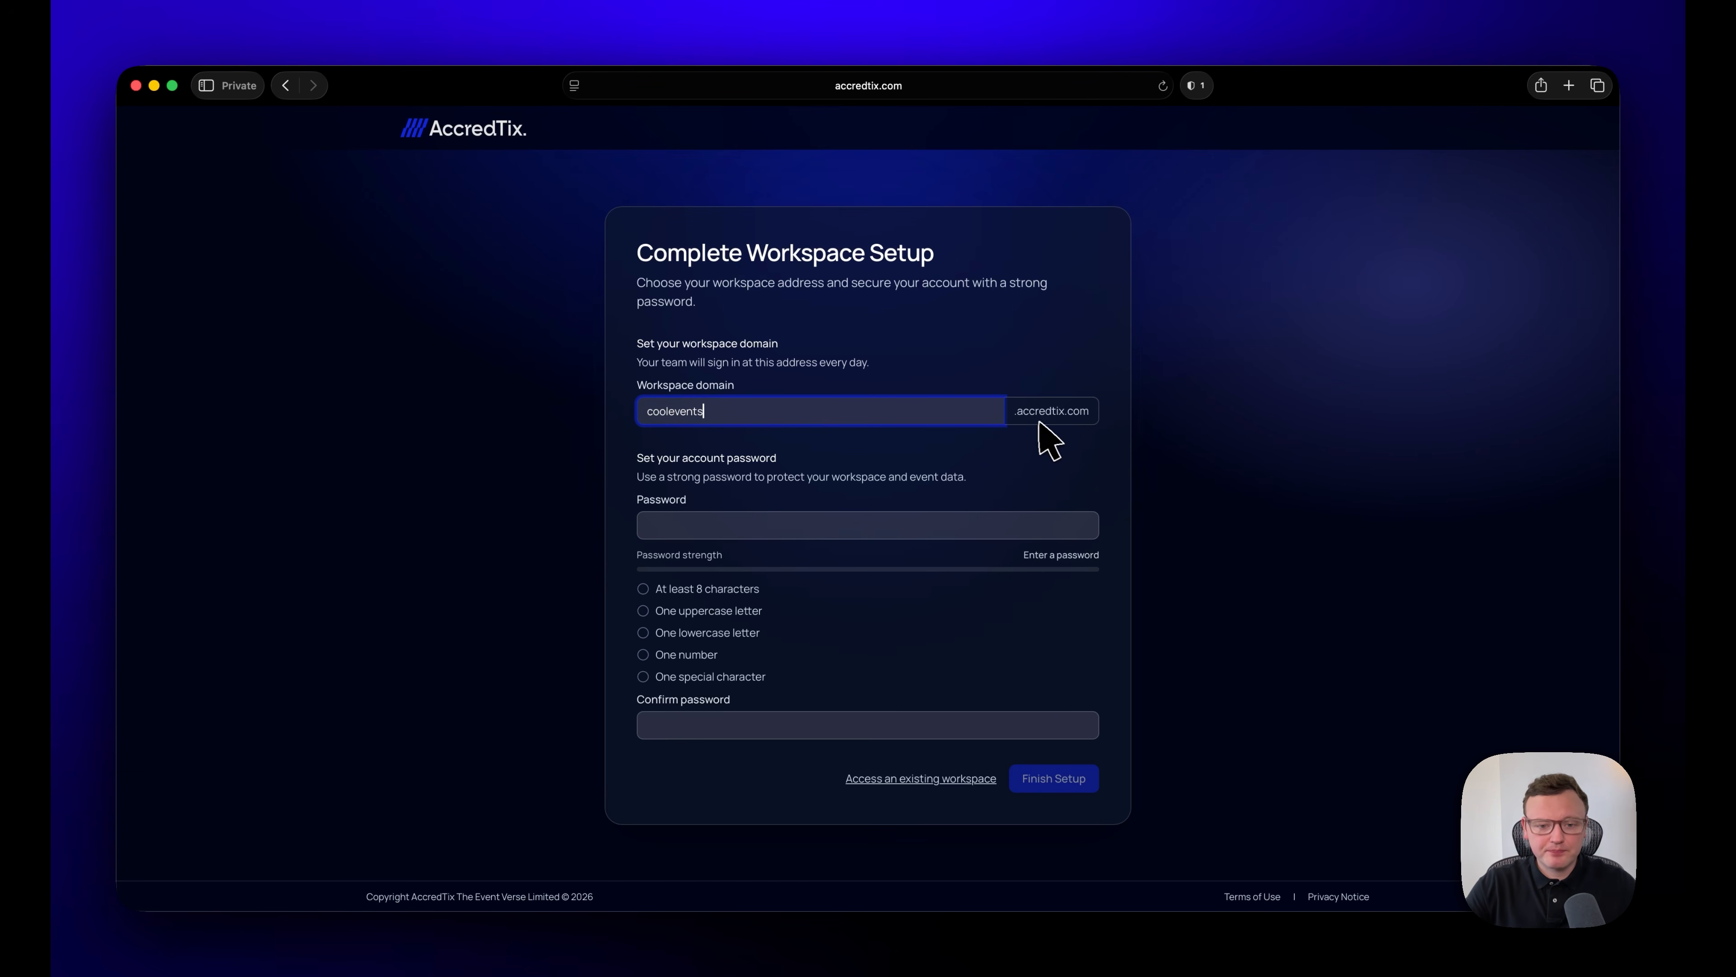
click(825, 527)
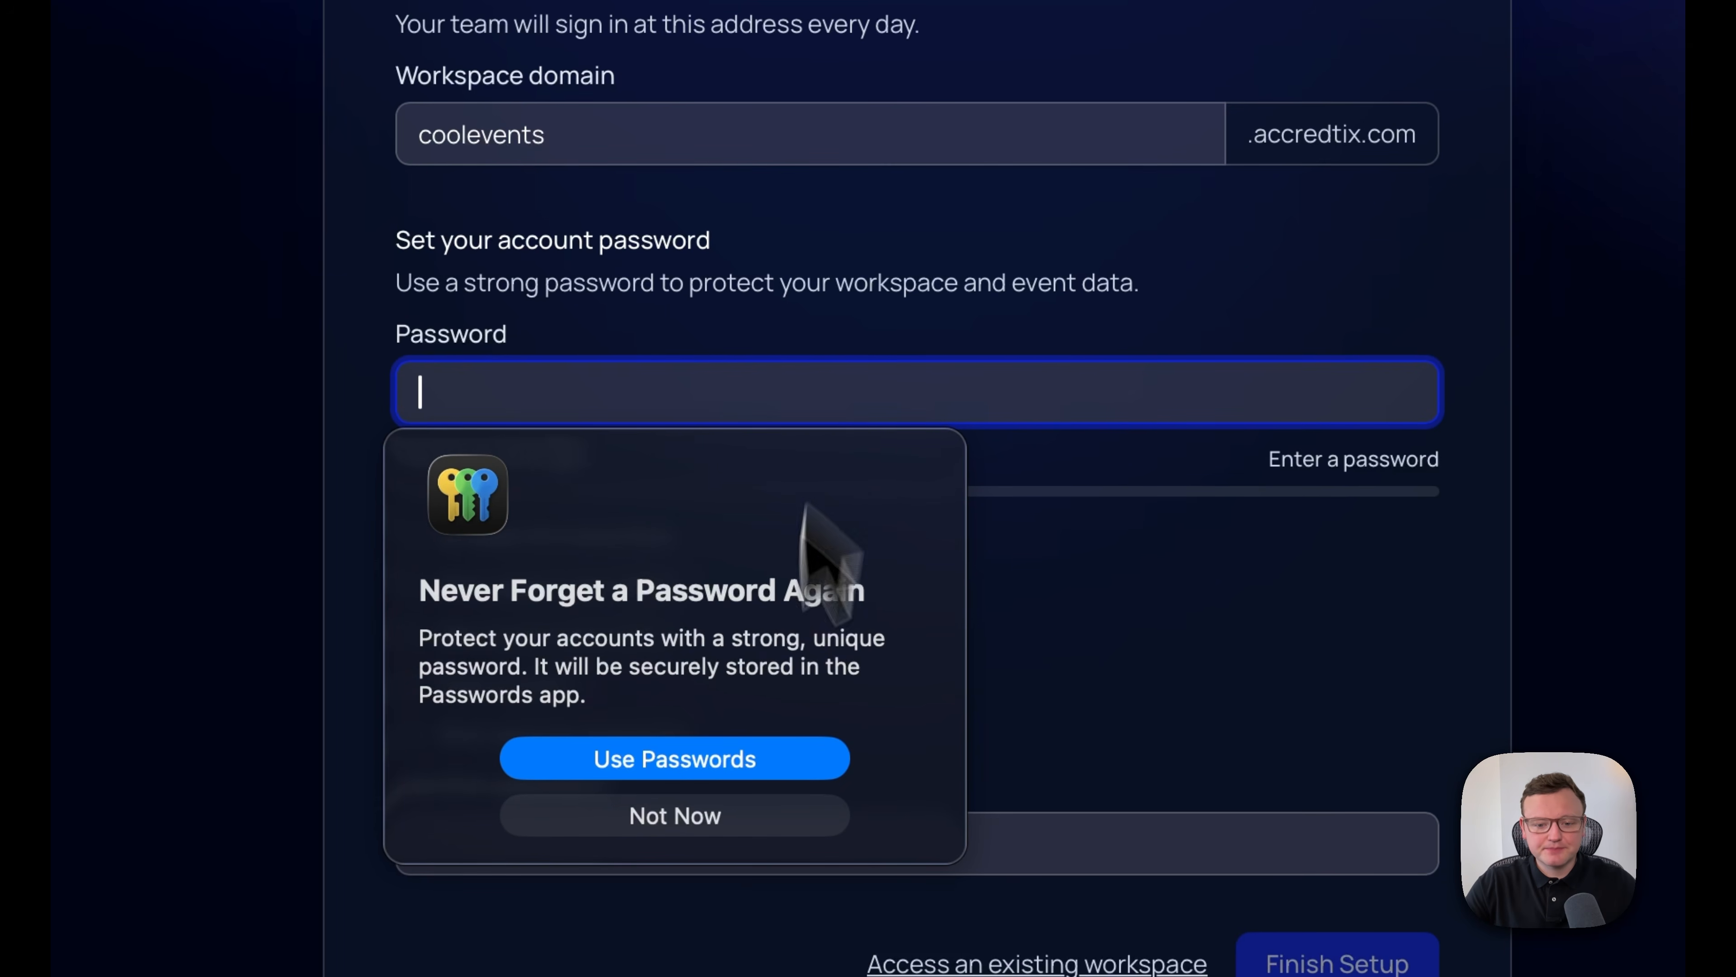
click(711, 815)
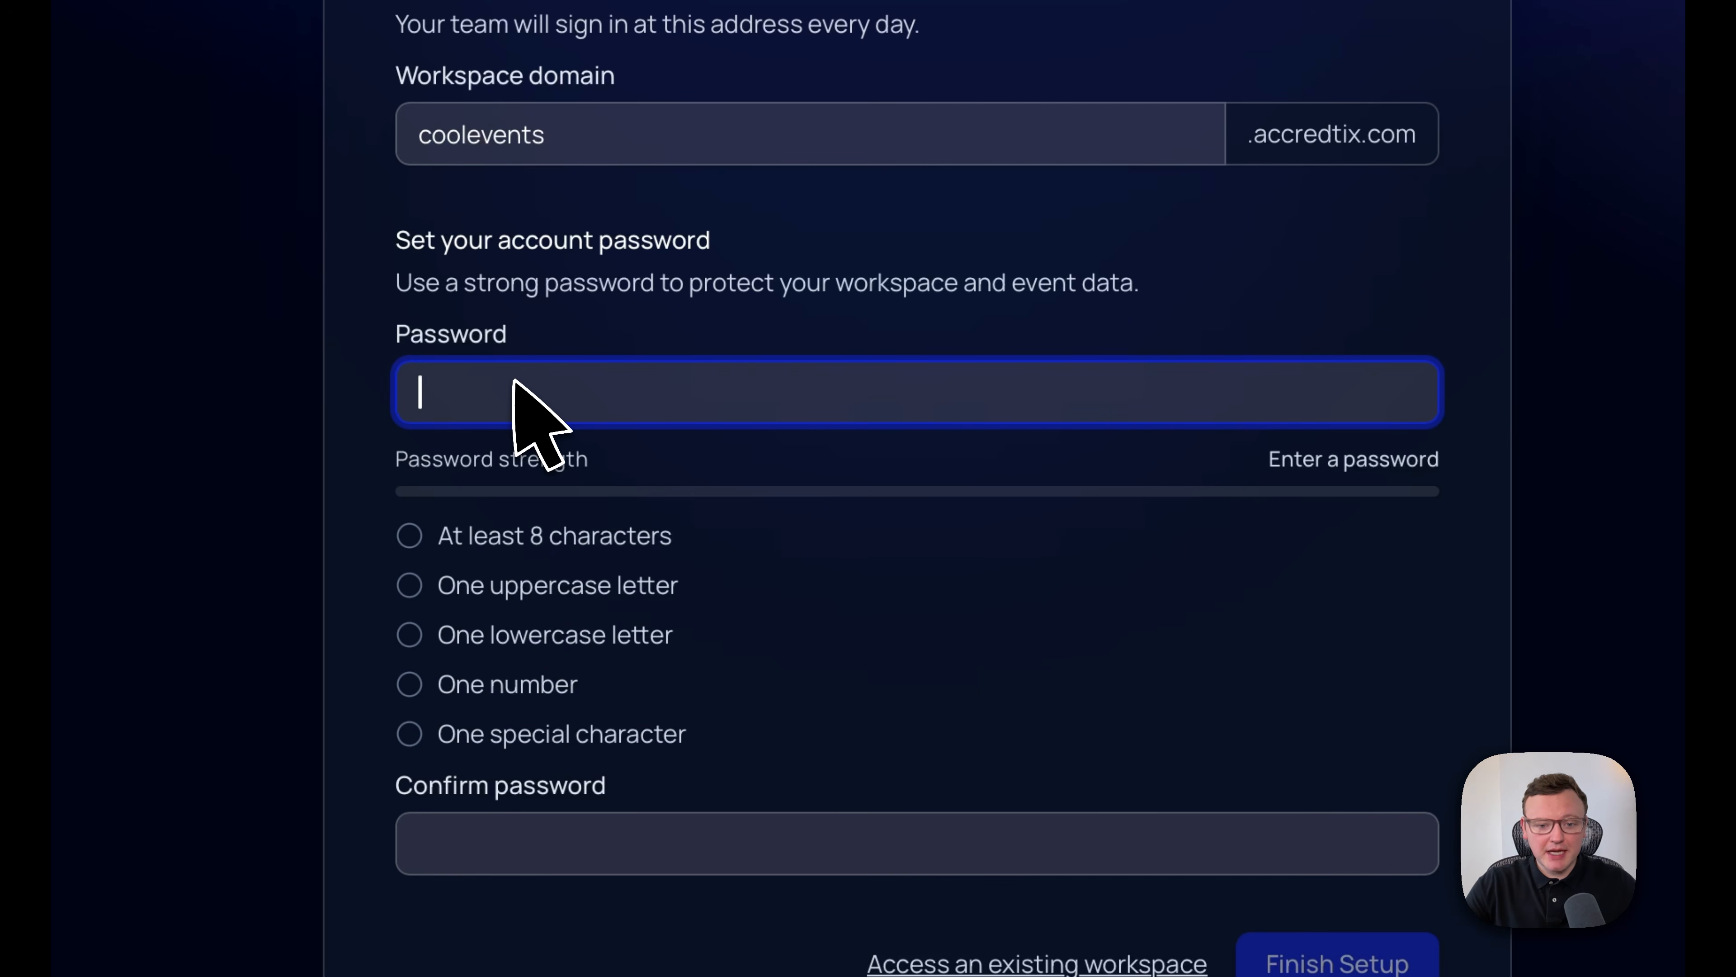
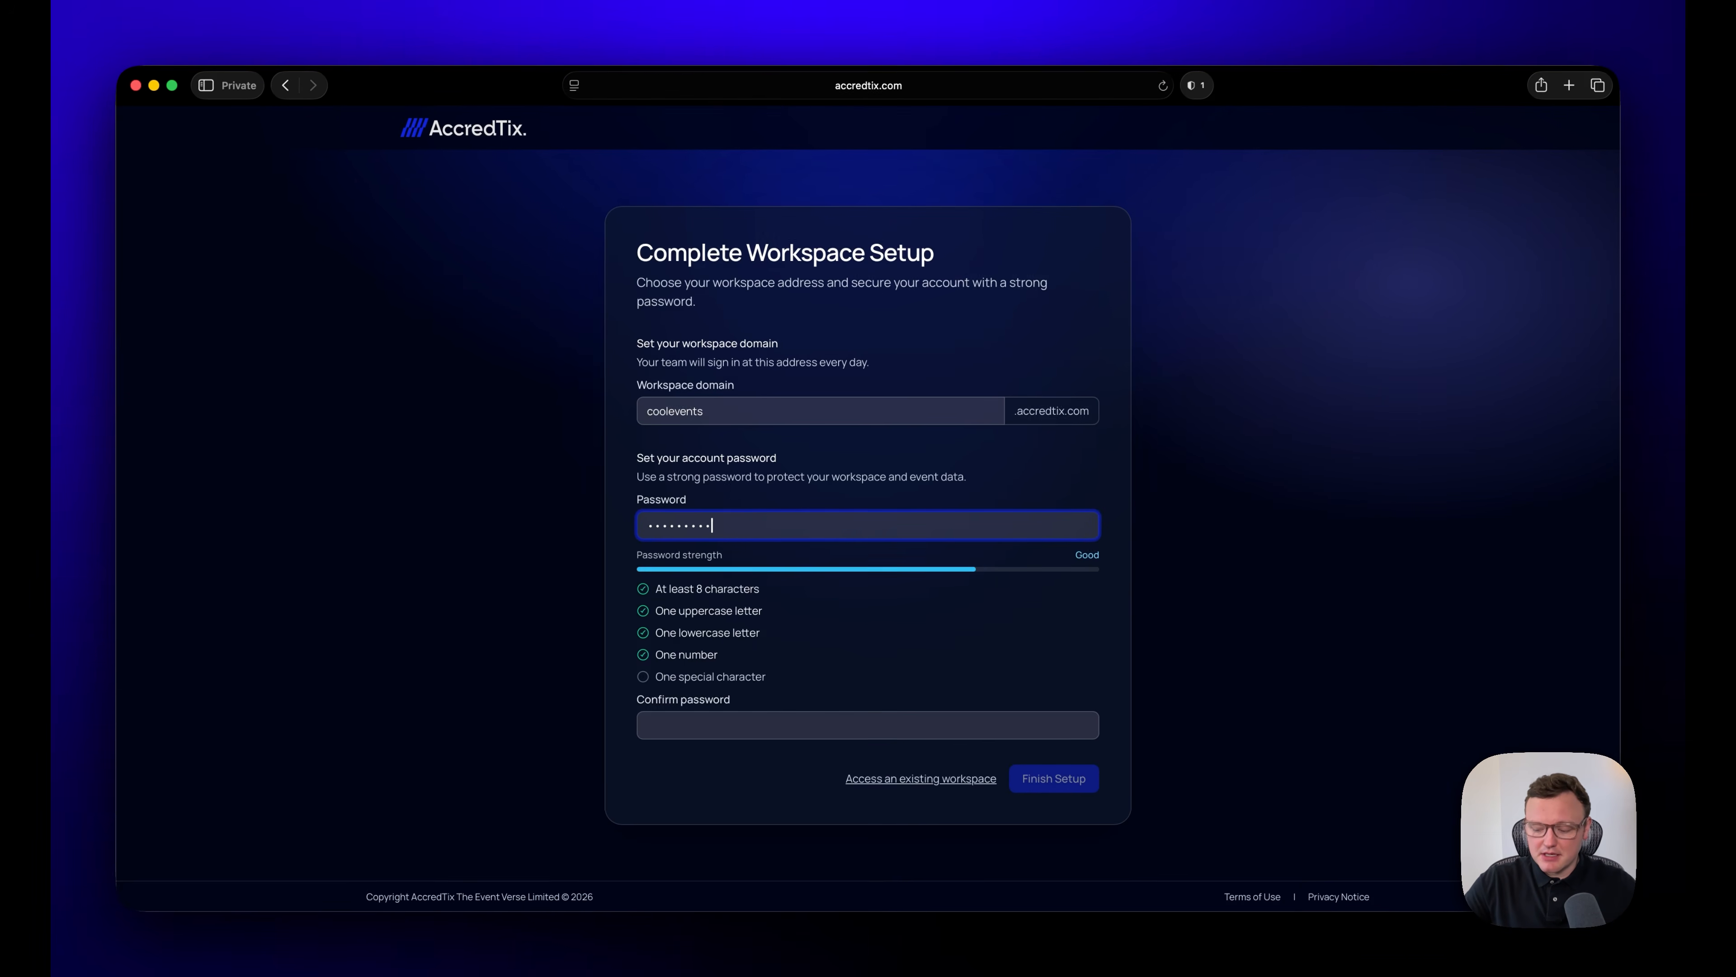
key(Tab)
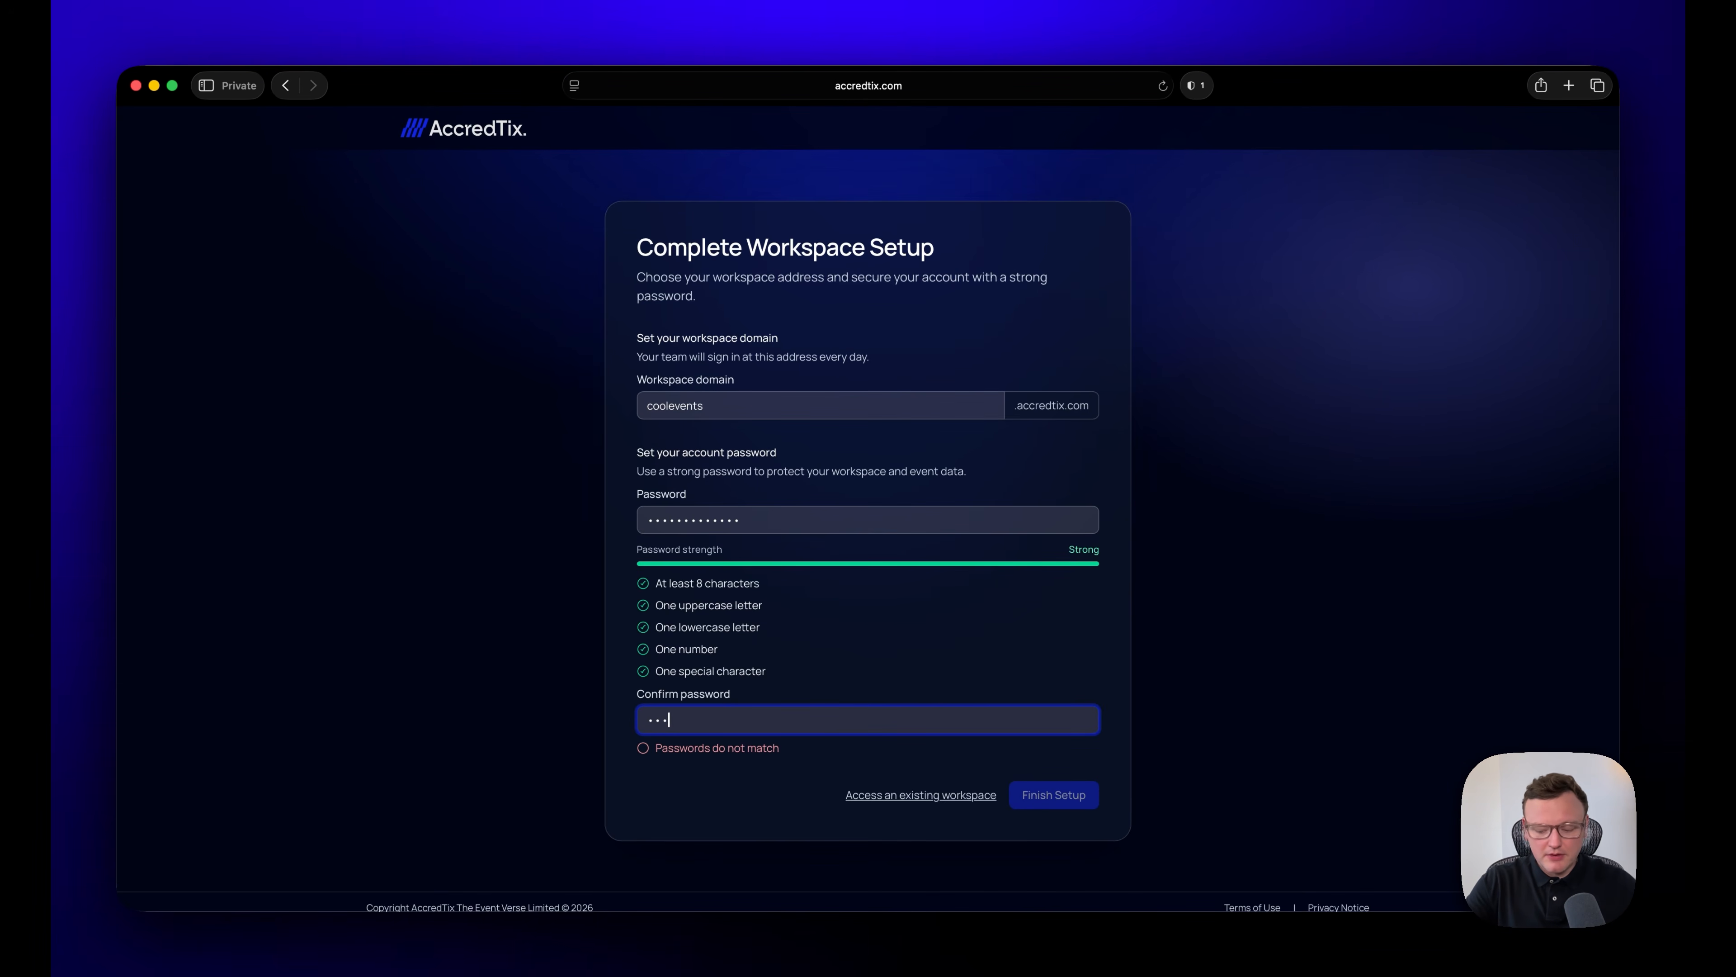
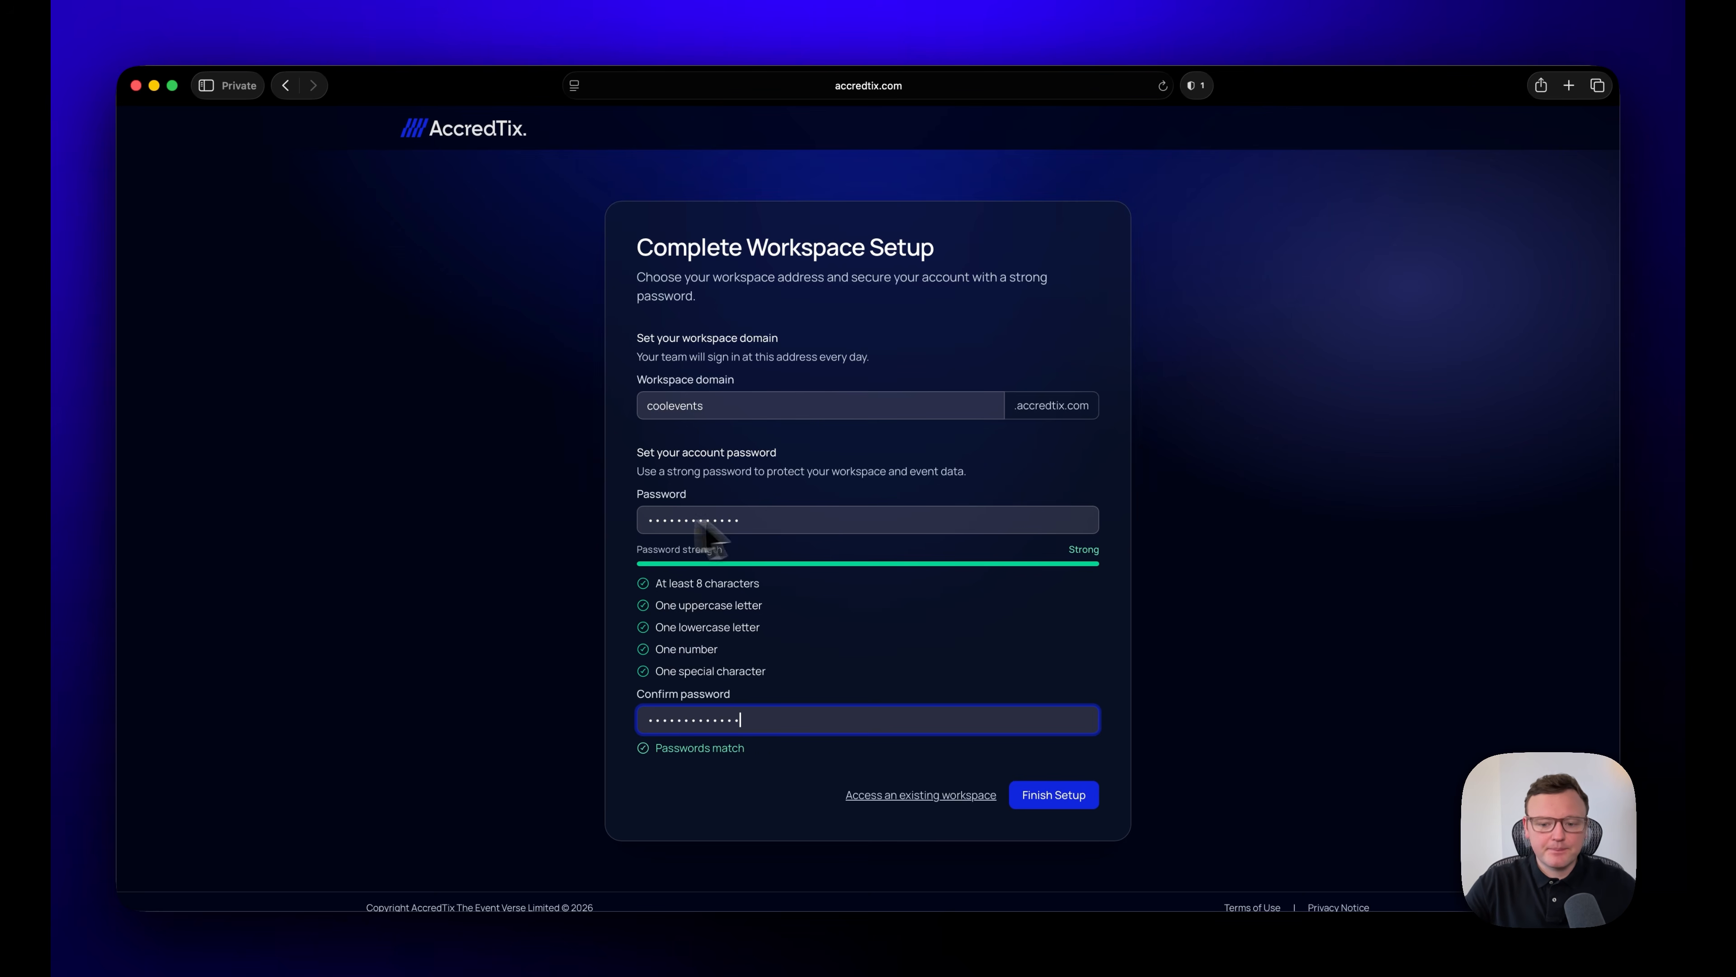
- Finish workspace setup and title the first event 'Summer Show 2026'
click(1056, 802)
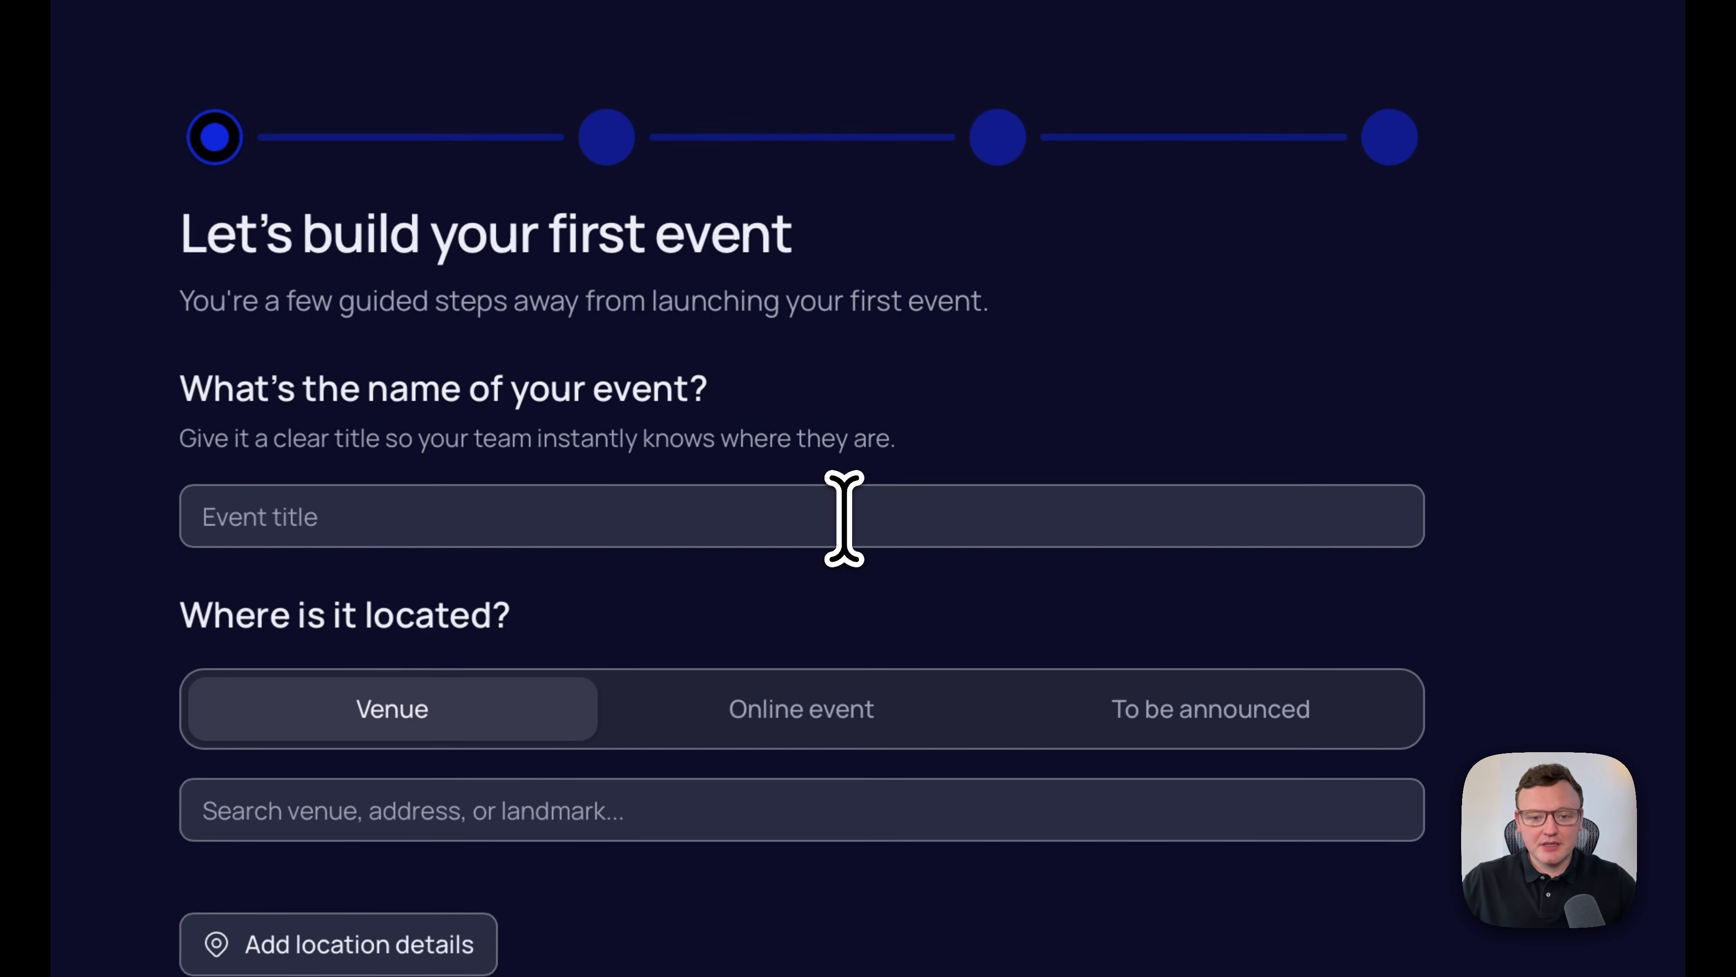
click(961, 387)
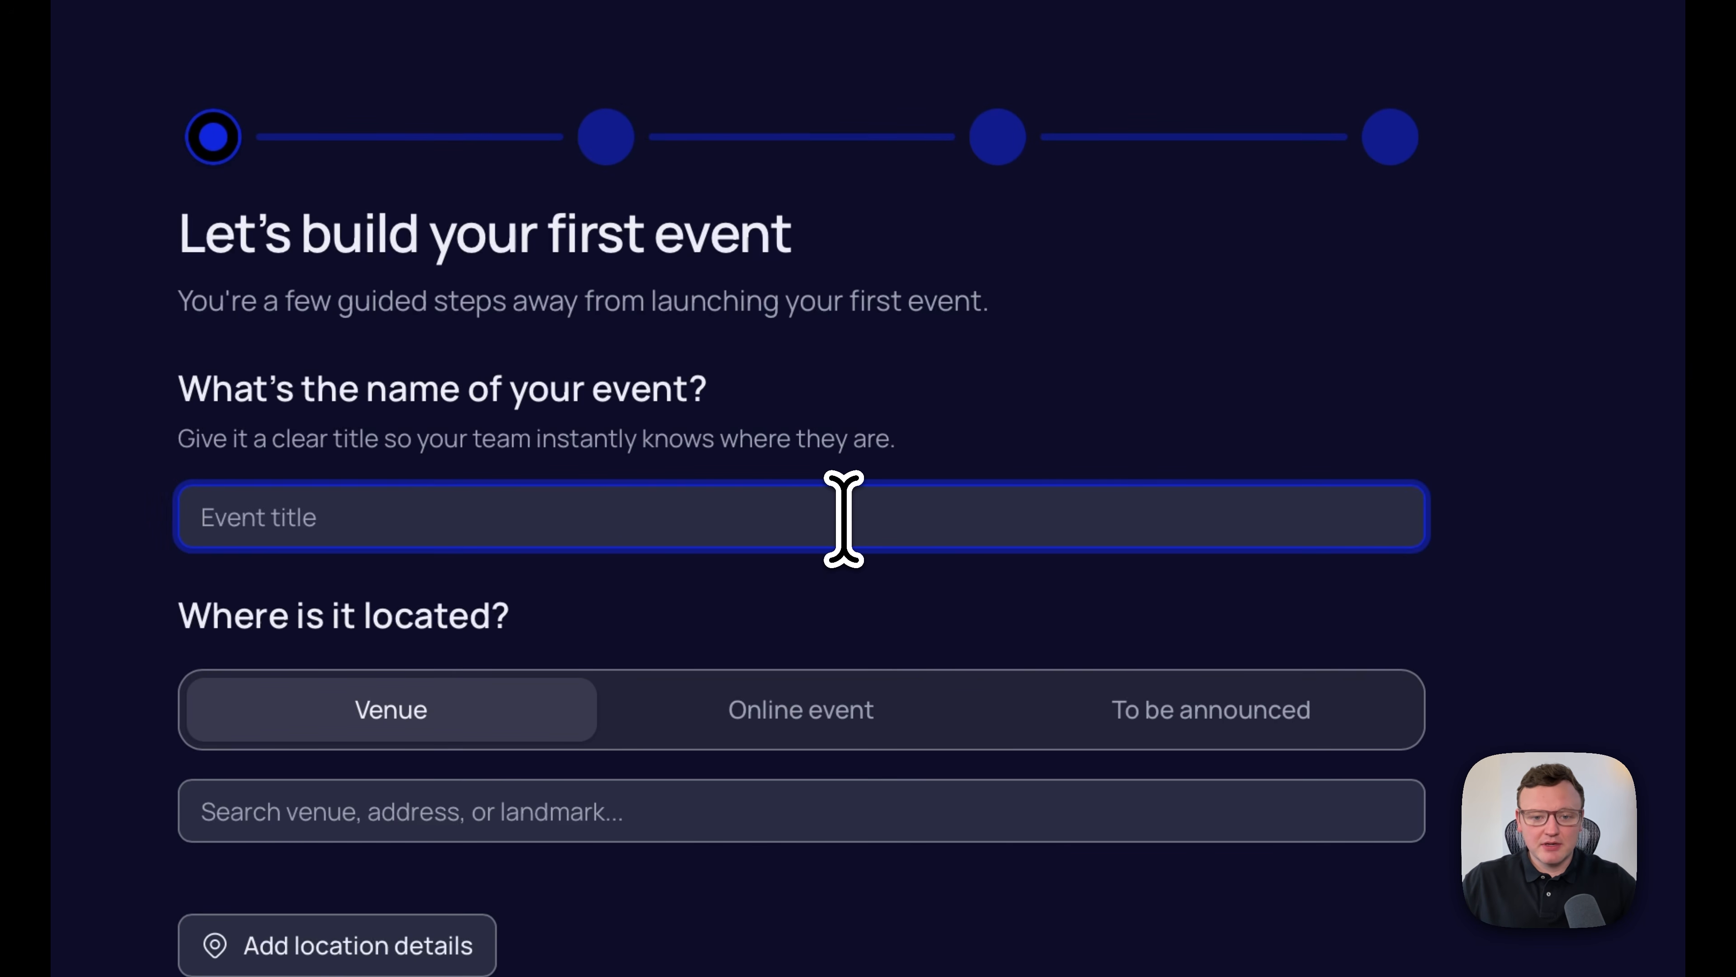
text(Summer Show)
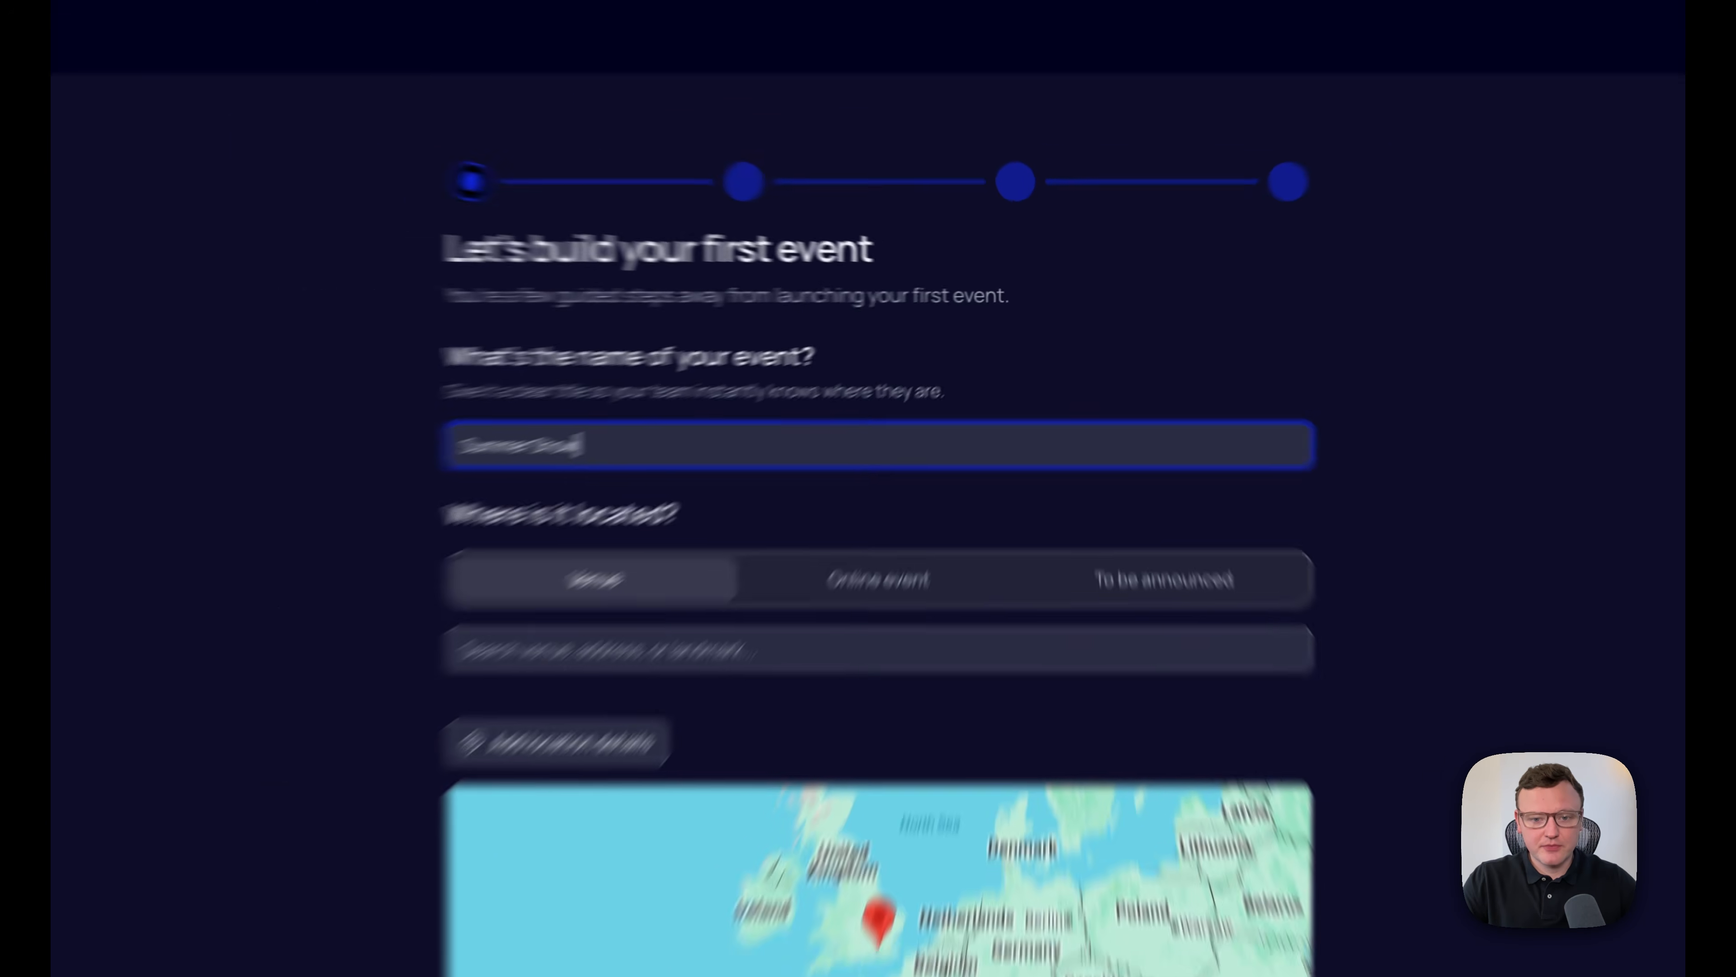
text( 2026)
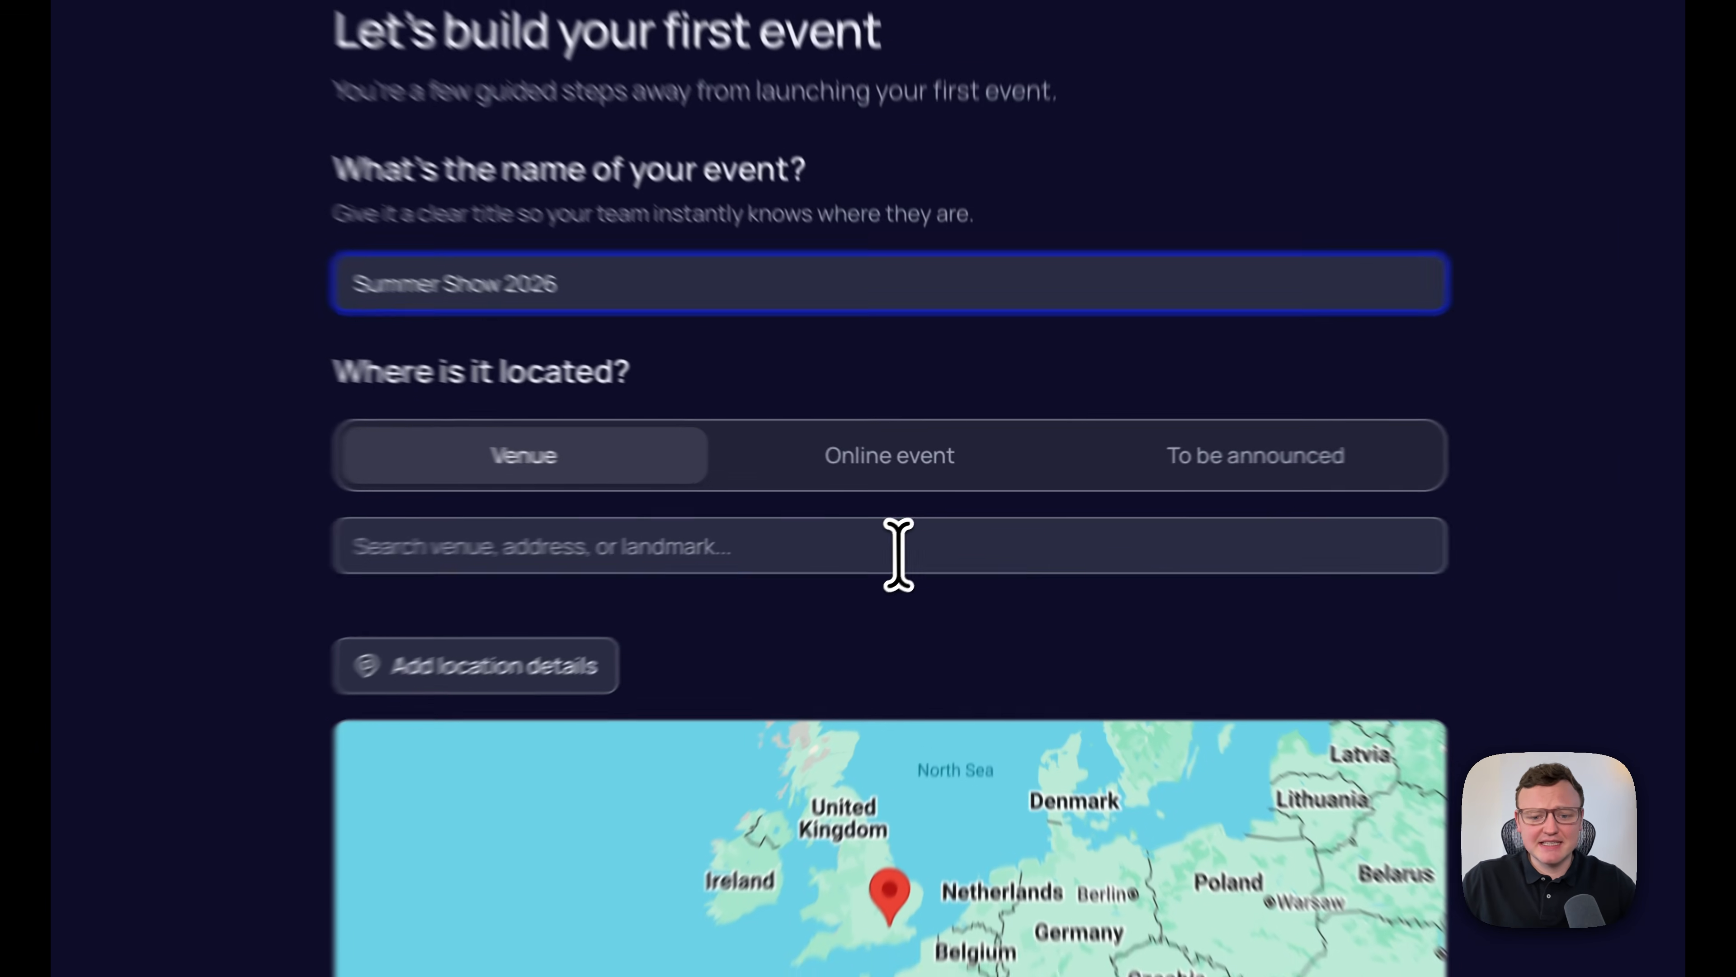
- Try the online and to-be-announced location options, then return to a physical venue
click(898, 547)
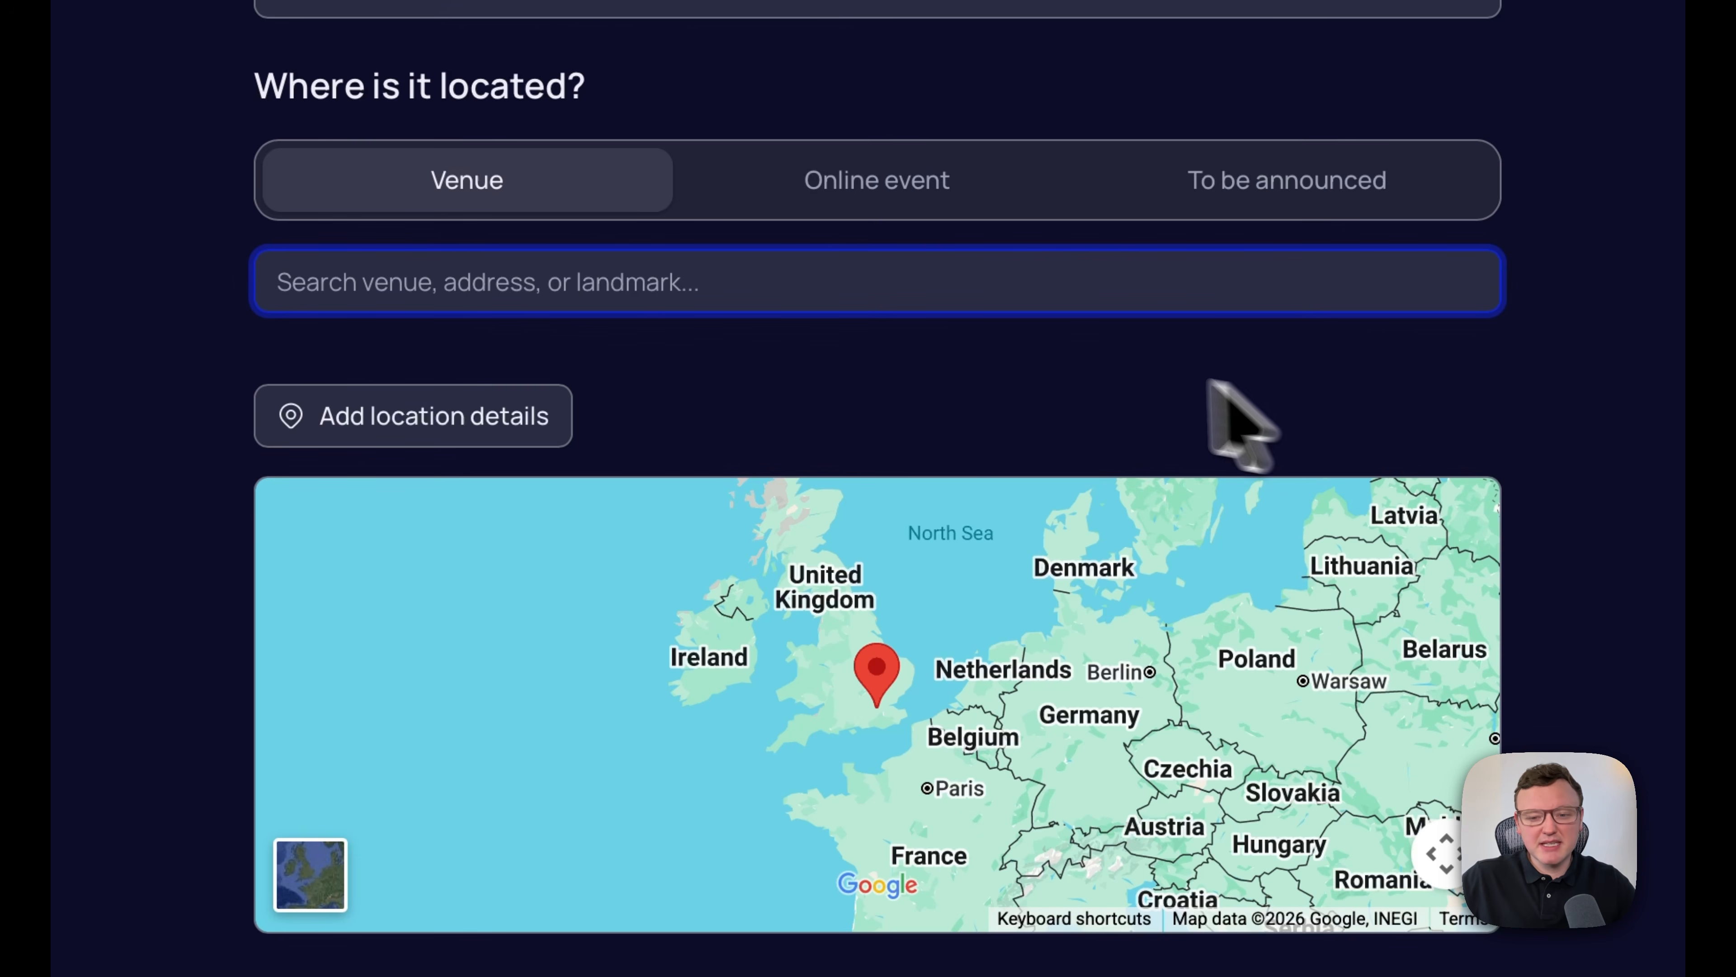
click(870, 204)
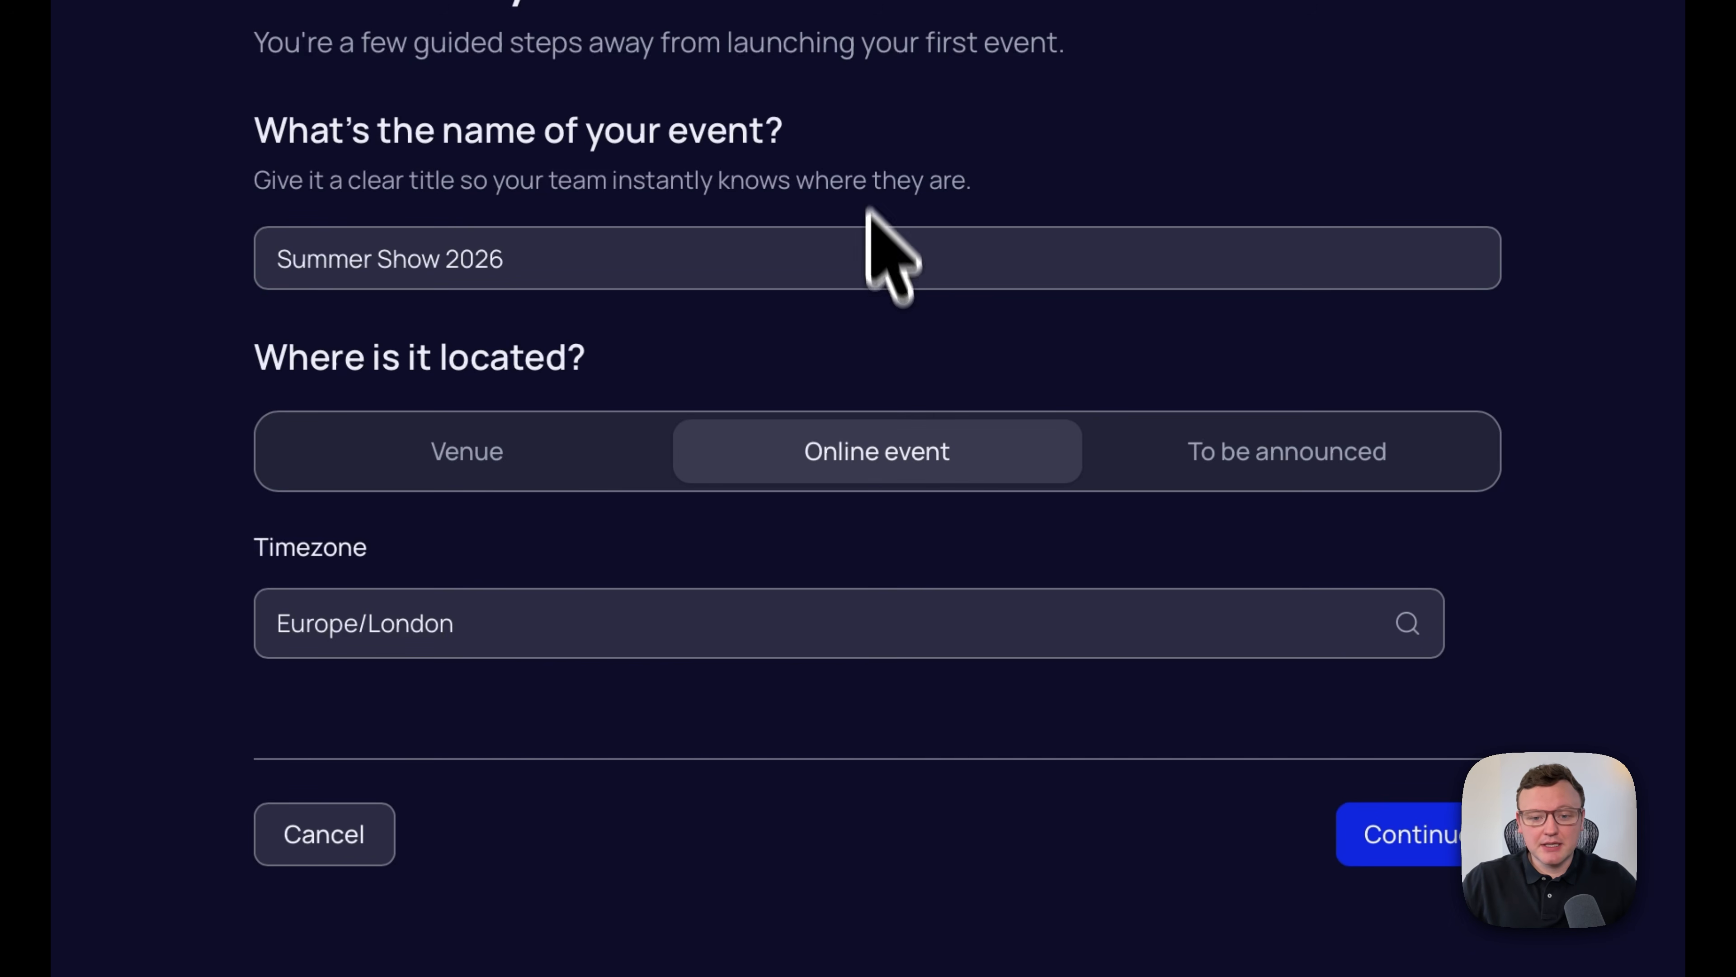
click(1425, 464)
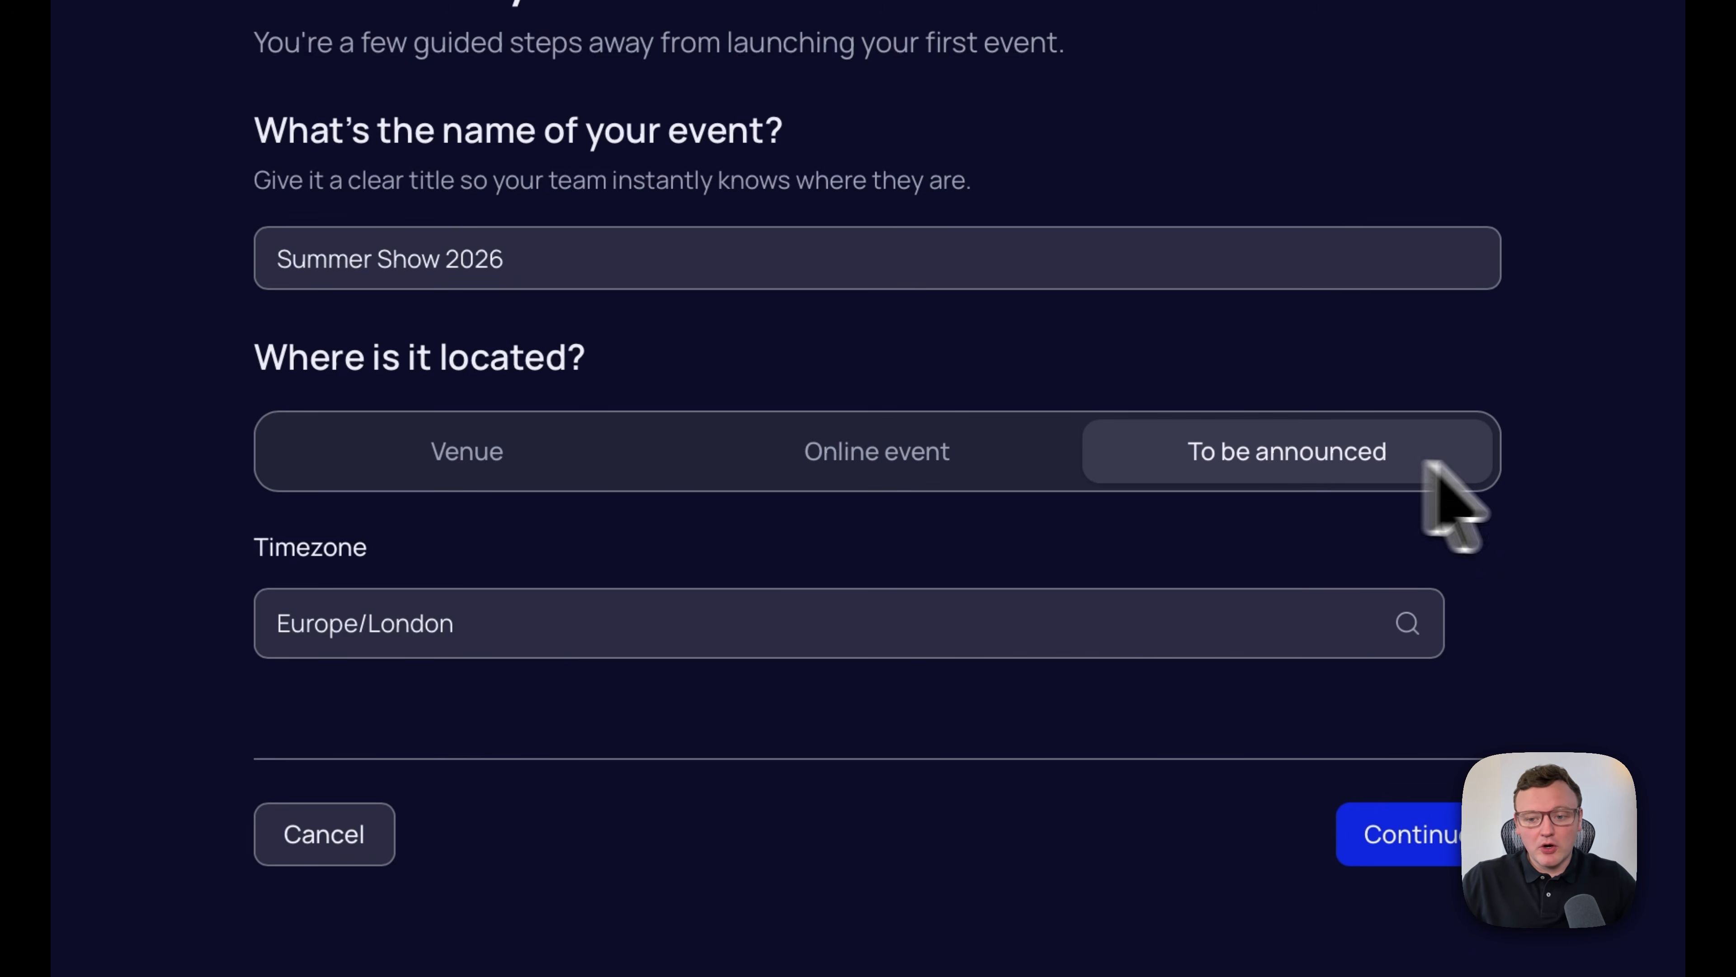
click(441, 477)
- Choose Royal Albert Hall, Kensington Gore as the venue and confirm timezone Europe/London
click(565, 574)
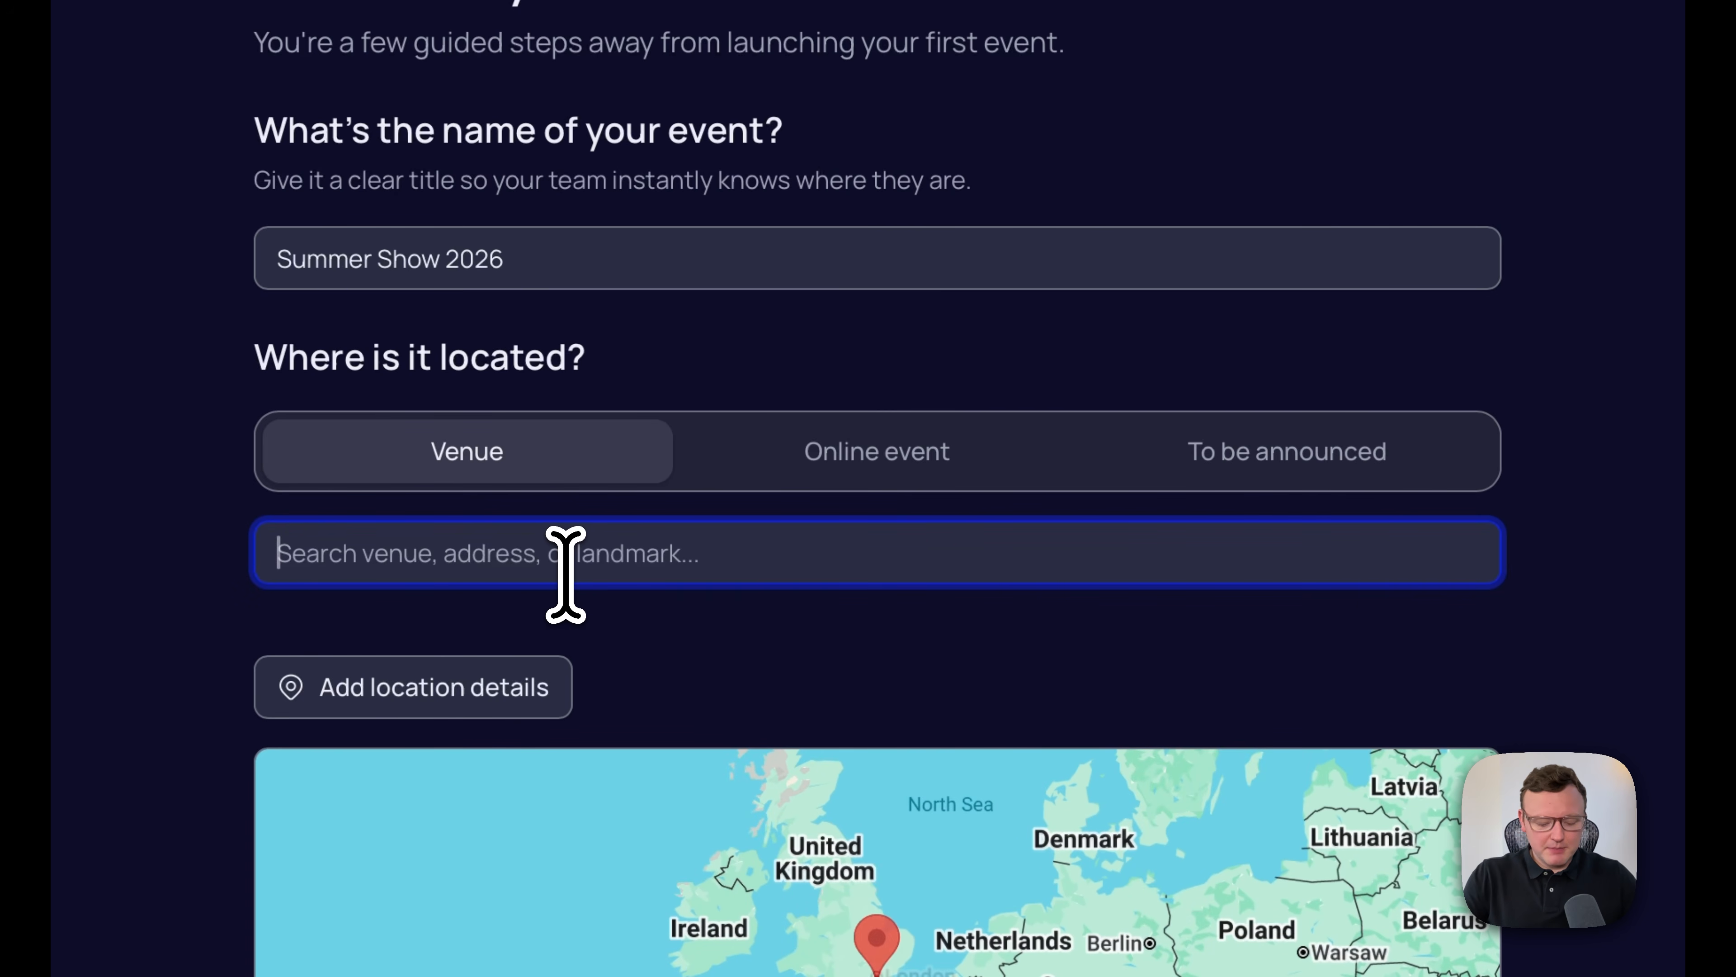
text(Royal Alb)
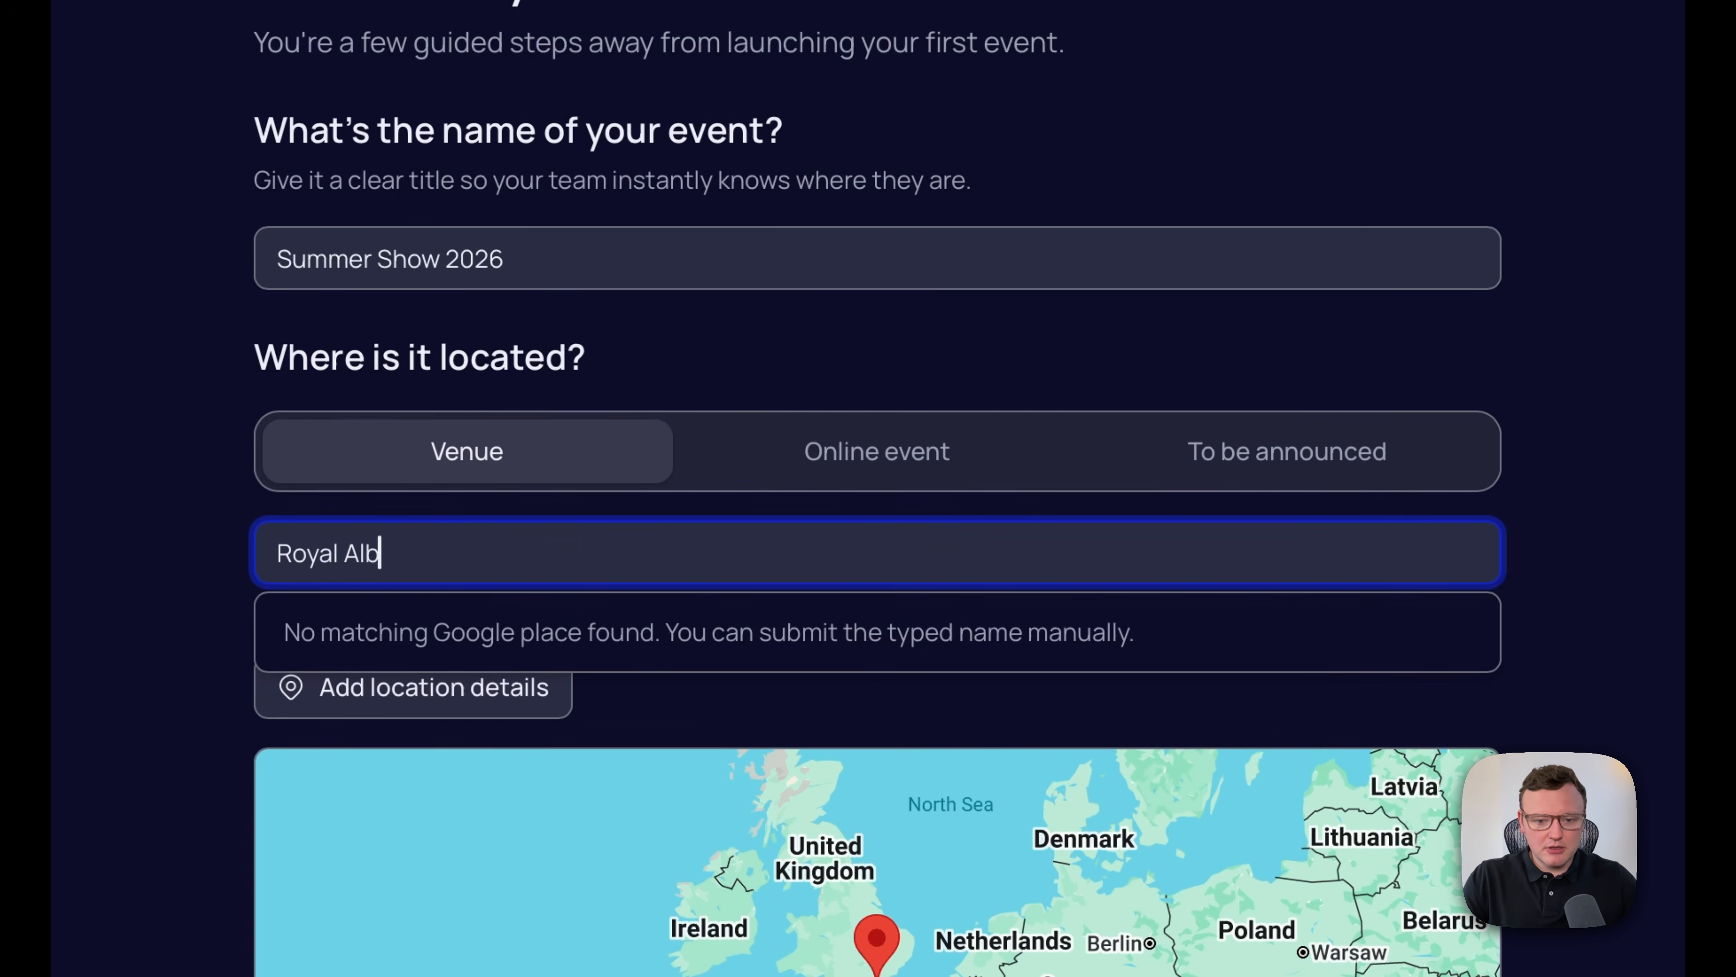
text(ert Hall)
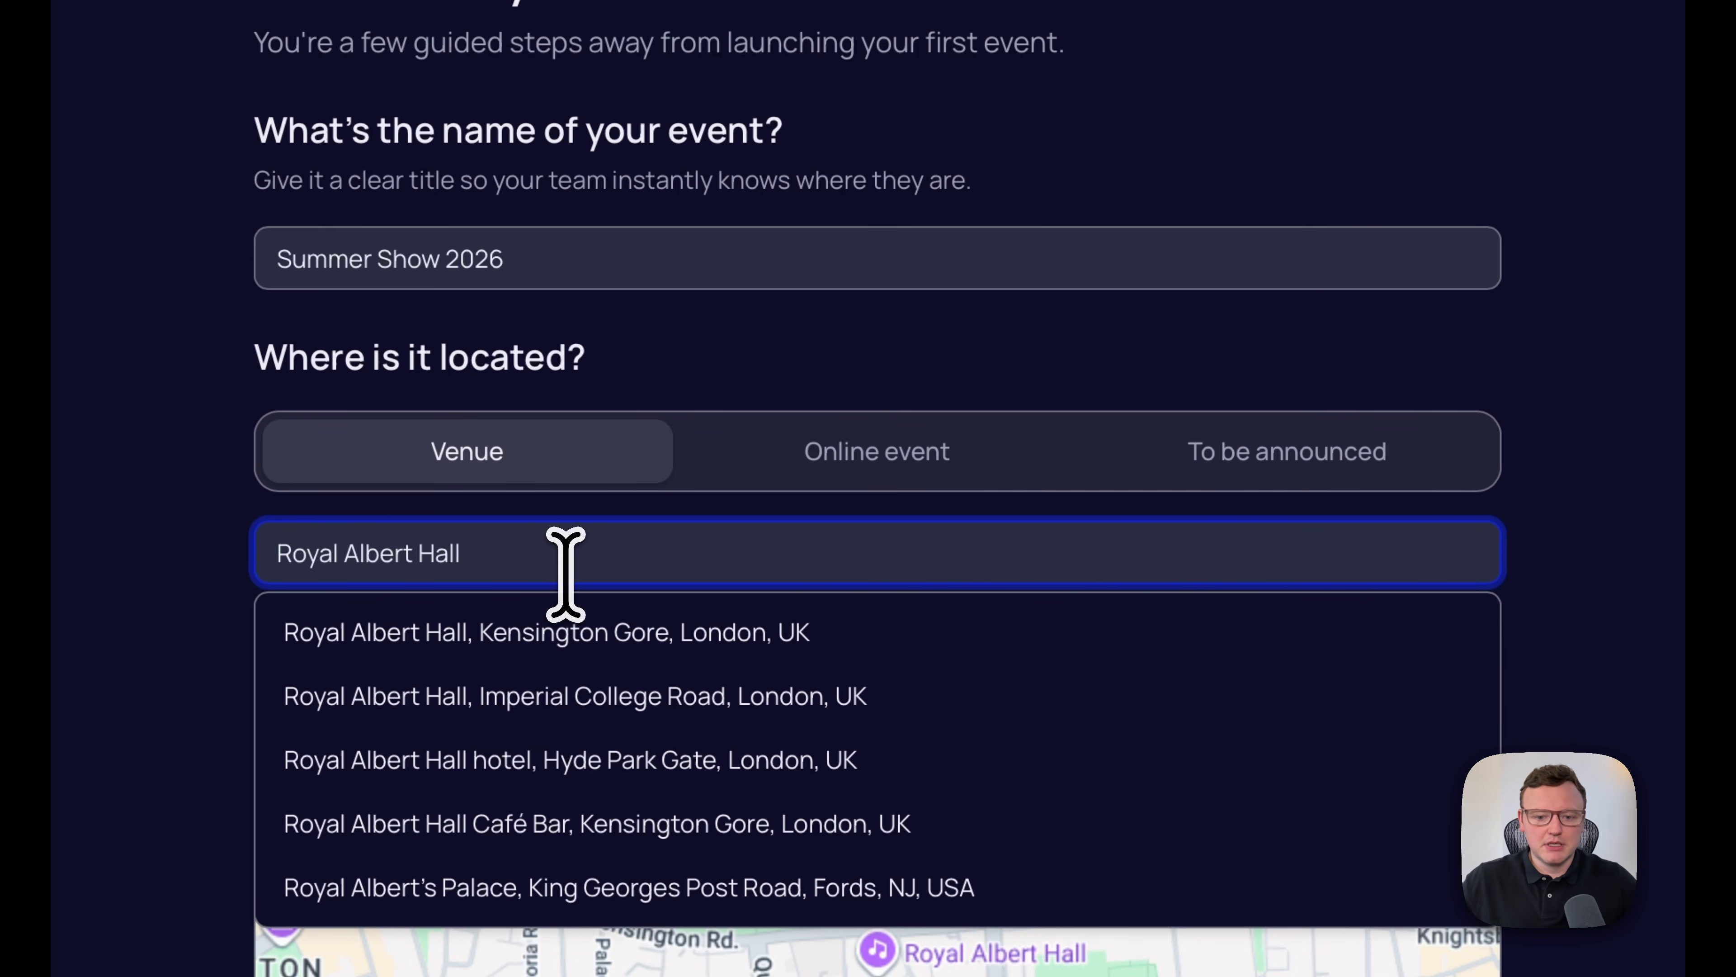
click(495, 633)
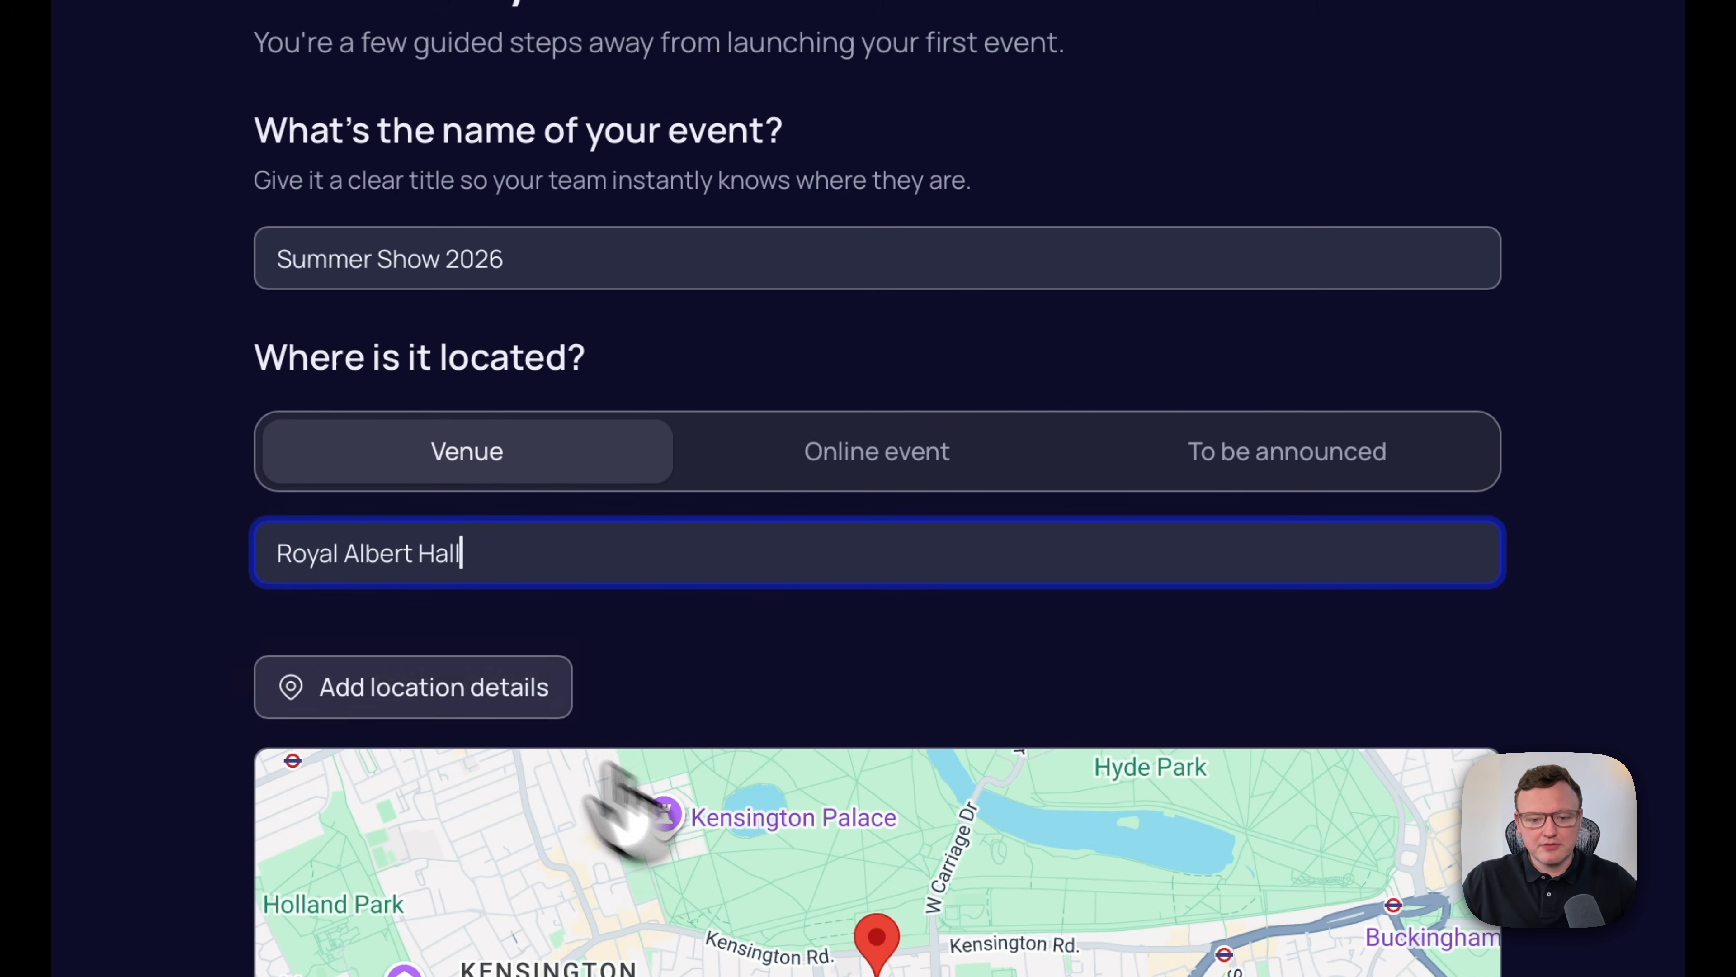
click(437, 684)
scroll(1436, 687, down, 5)
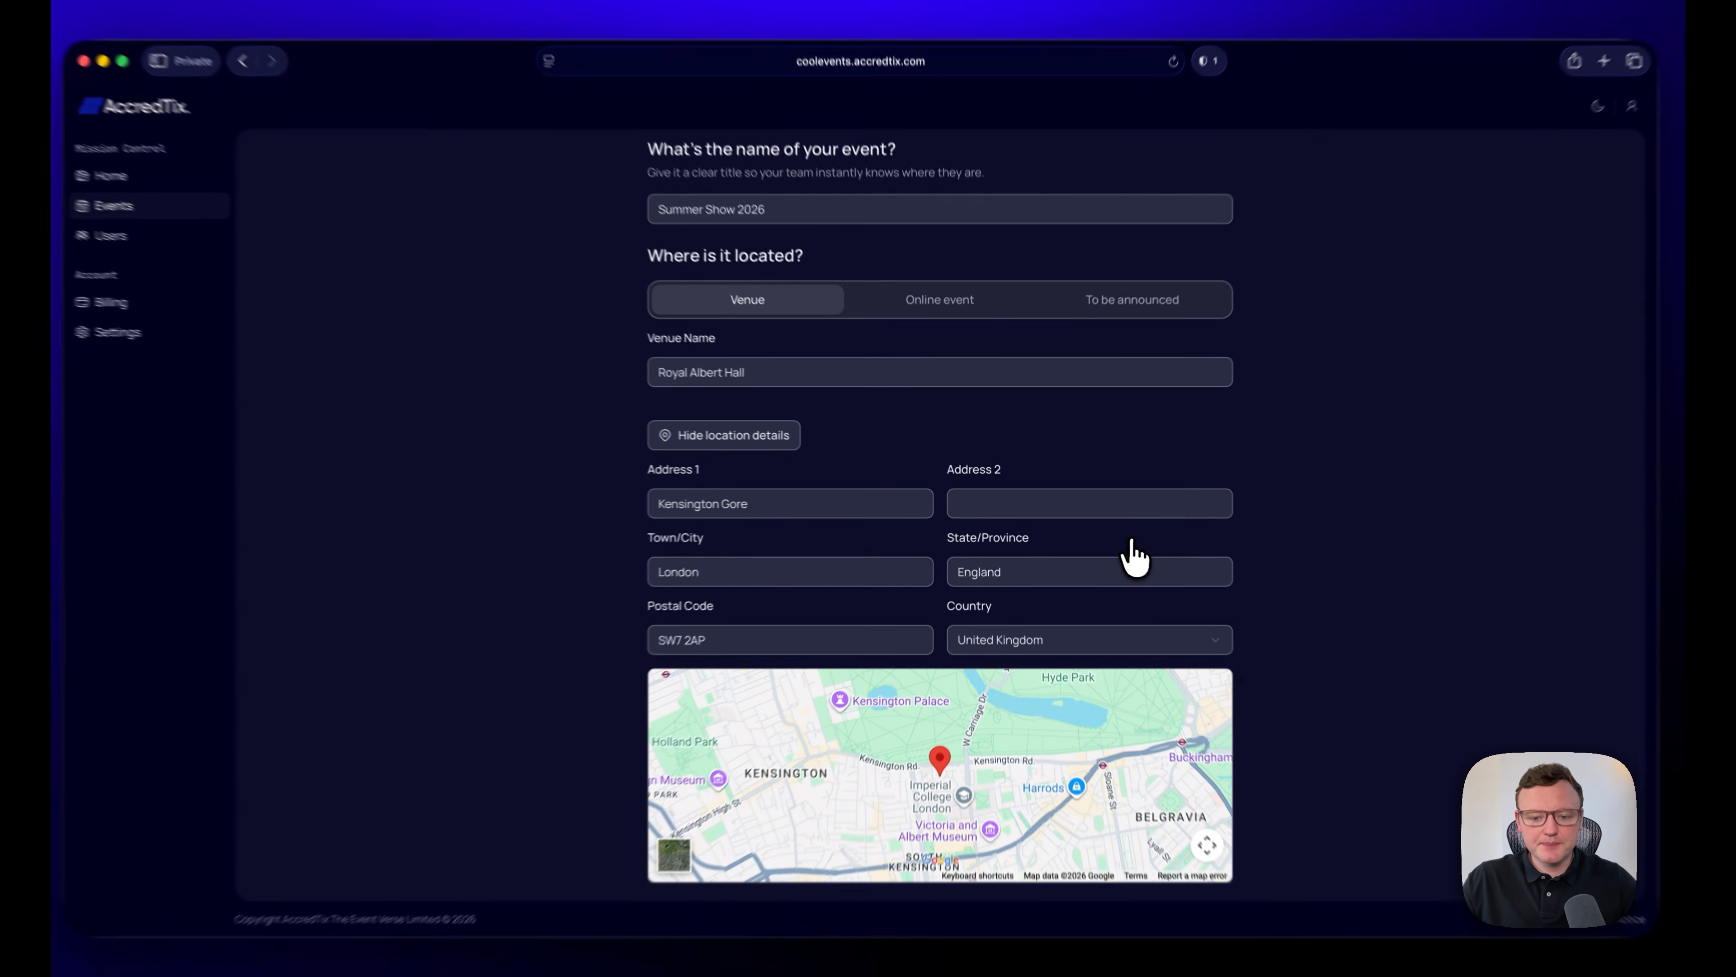
scroll(1135, 557, down, 3)
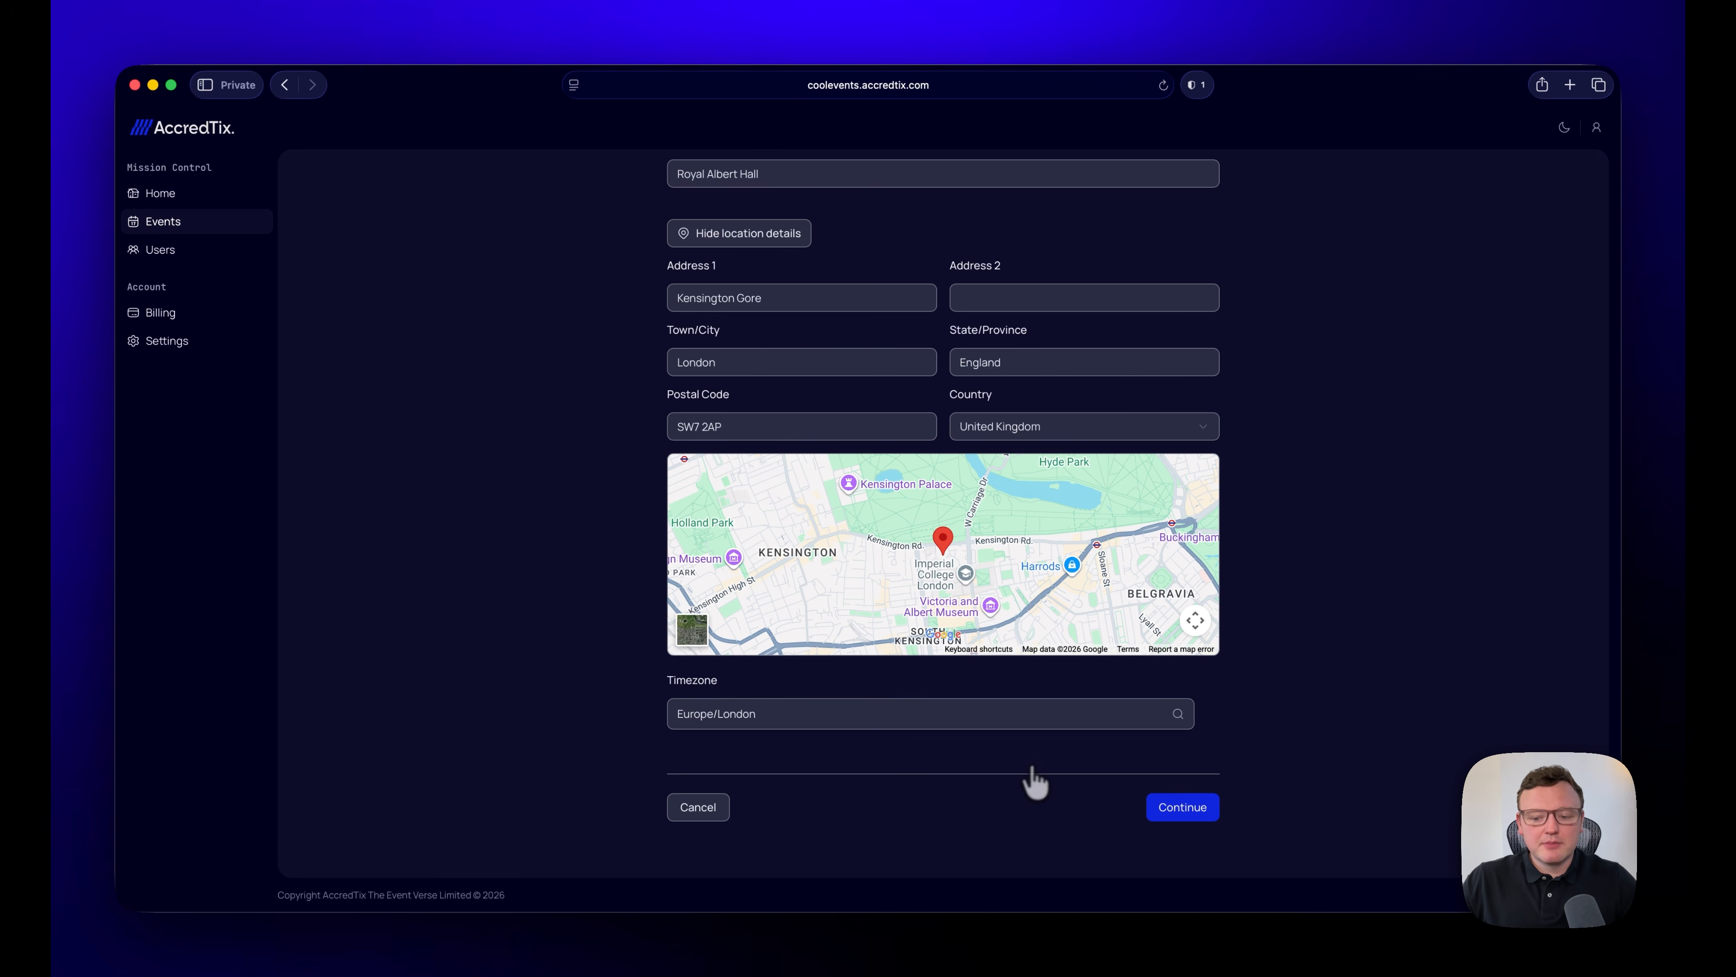
click(1186, 810)
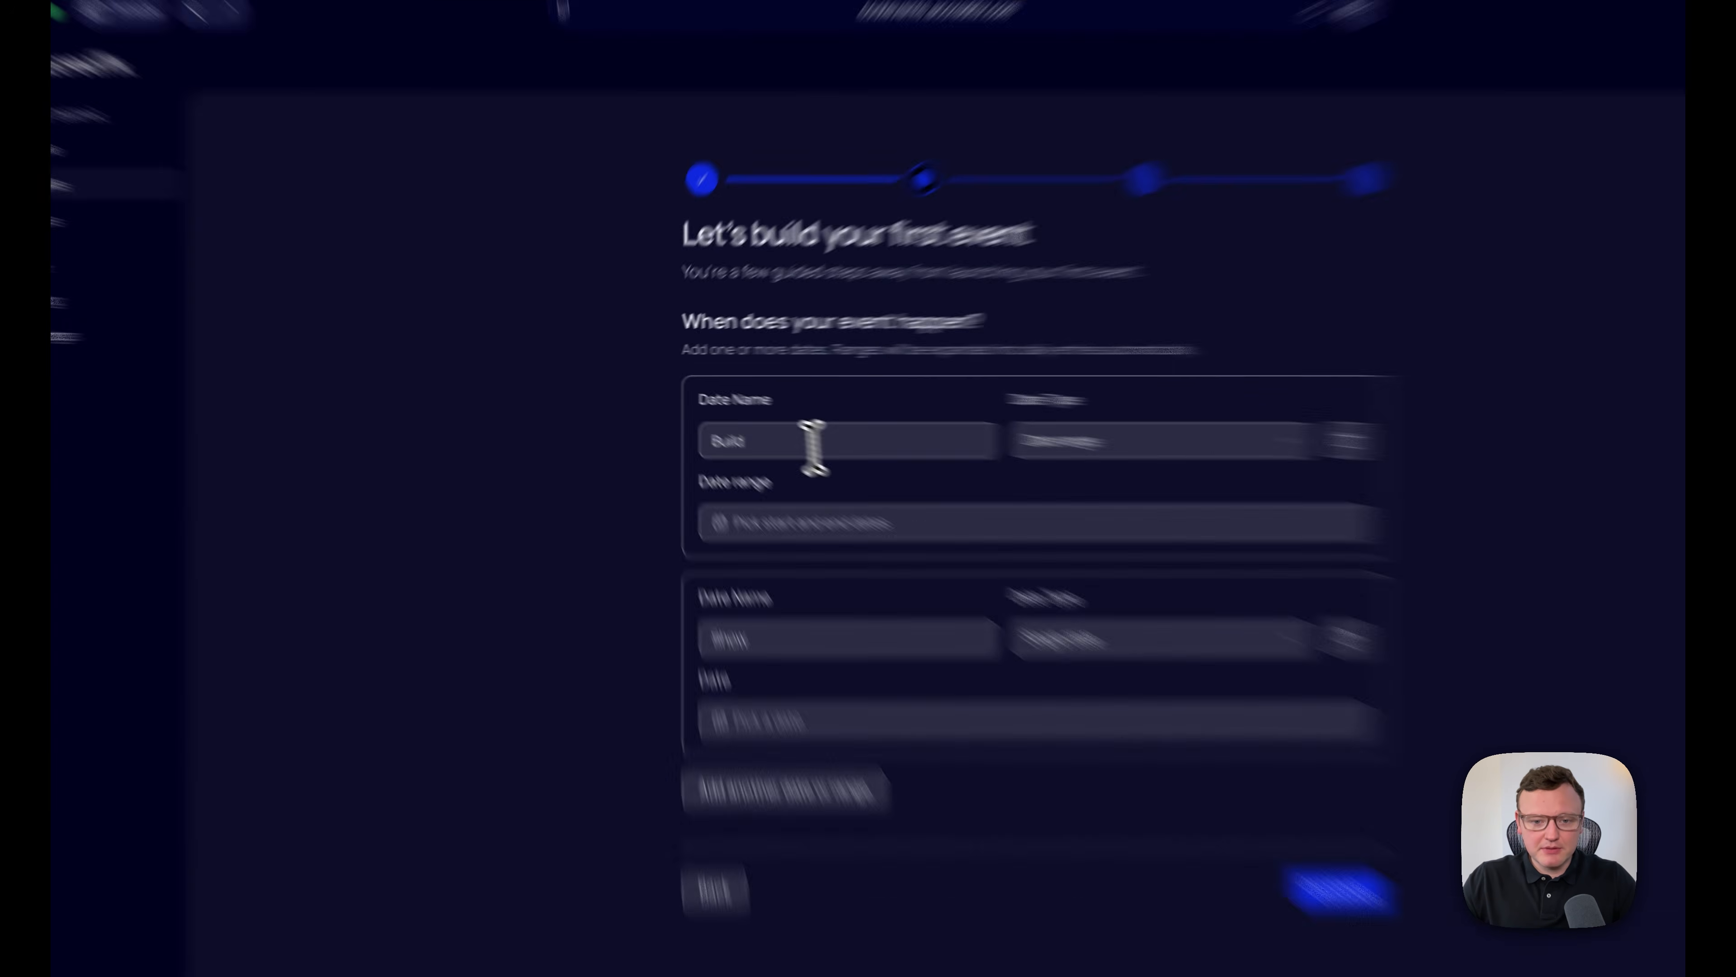
- Set the Build date range to 1–6 Aug 2026
click(714, 427)
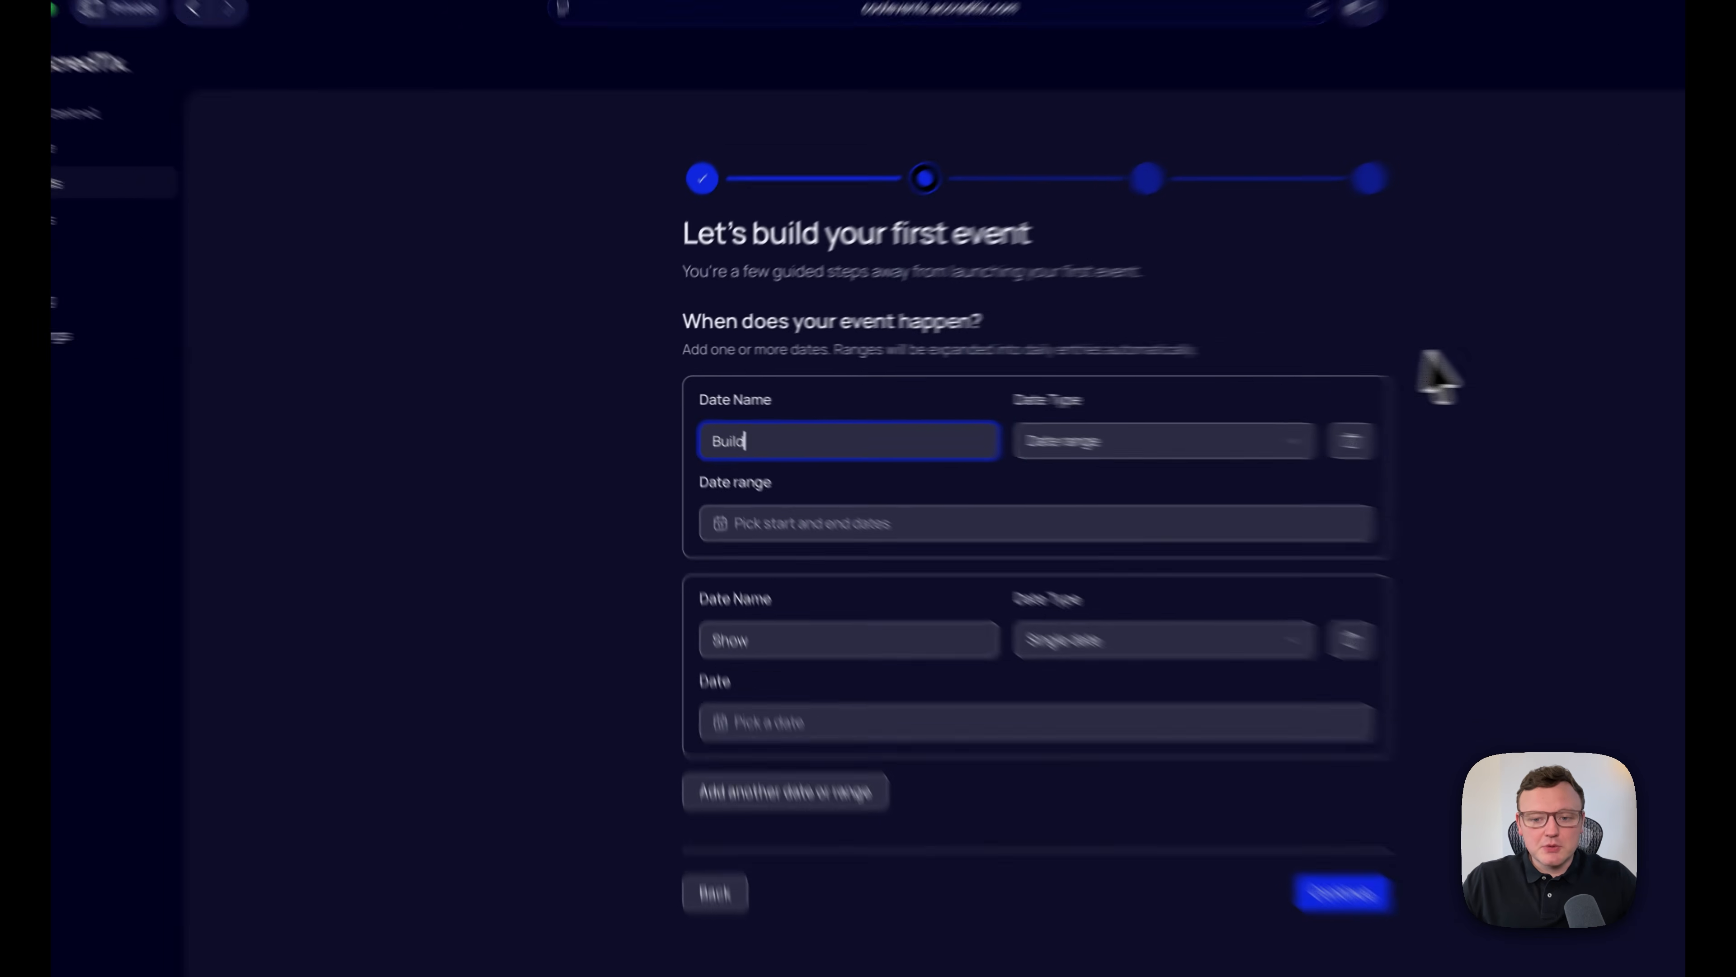
click(1135, 443)
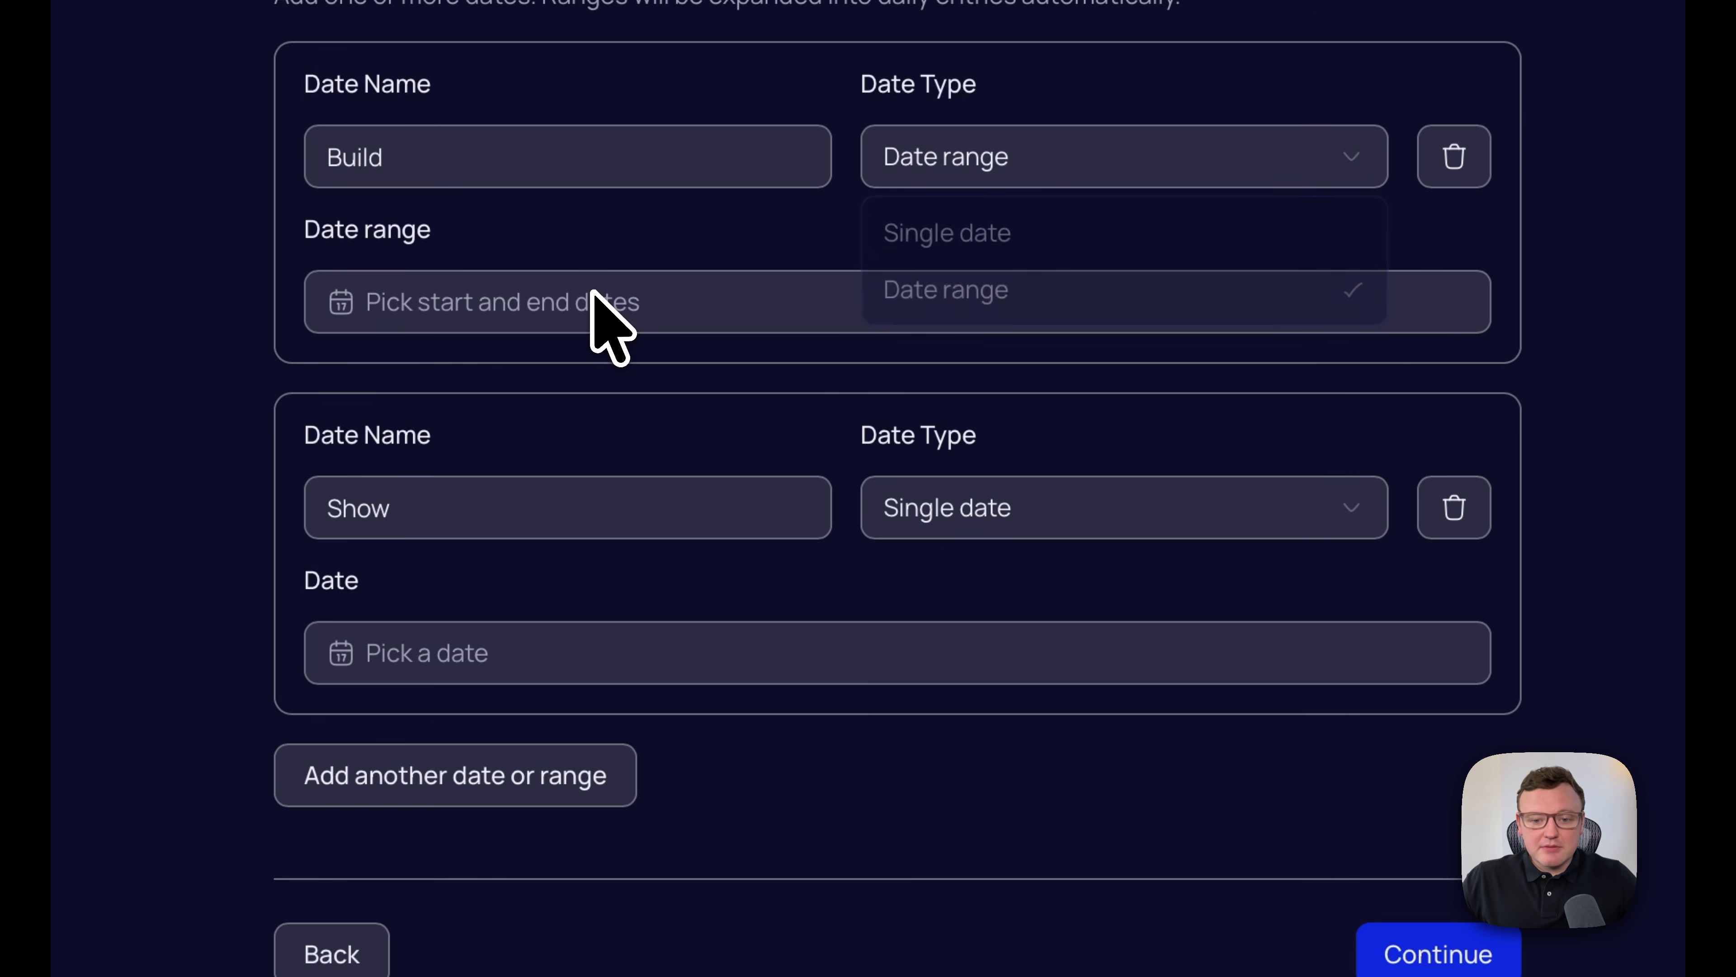
click(594, 304)
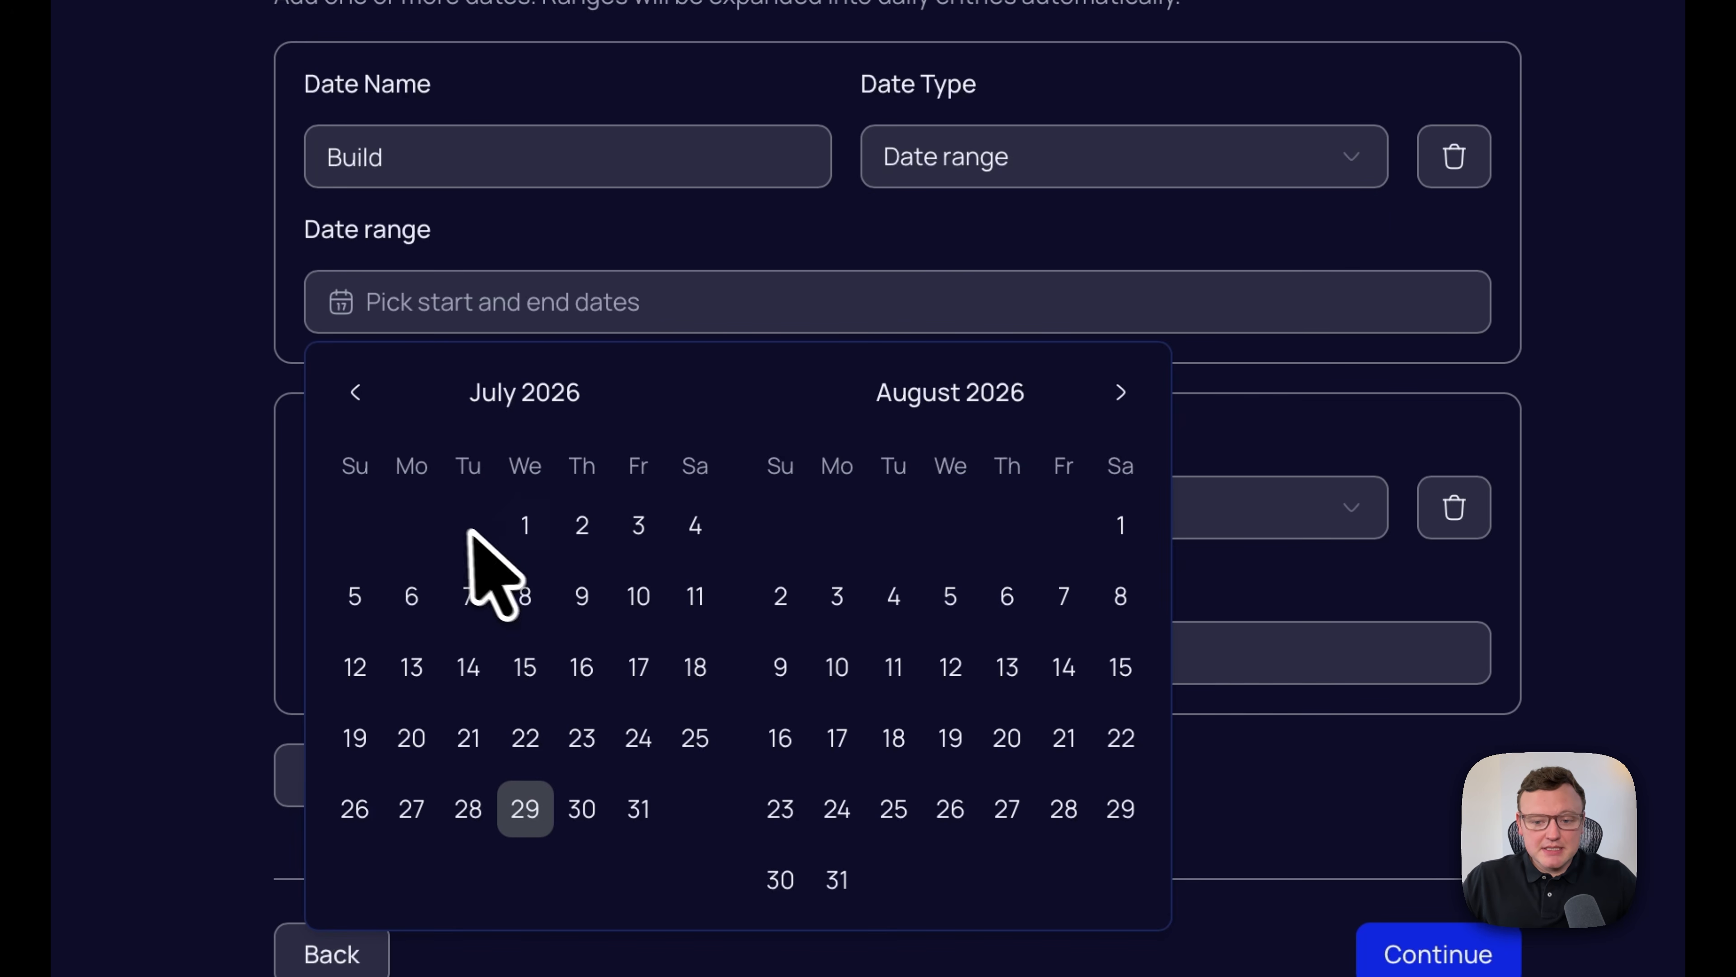
click(1122, 526)
click(1007, 594)
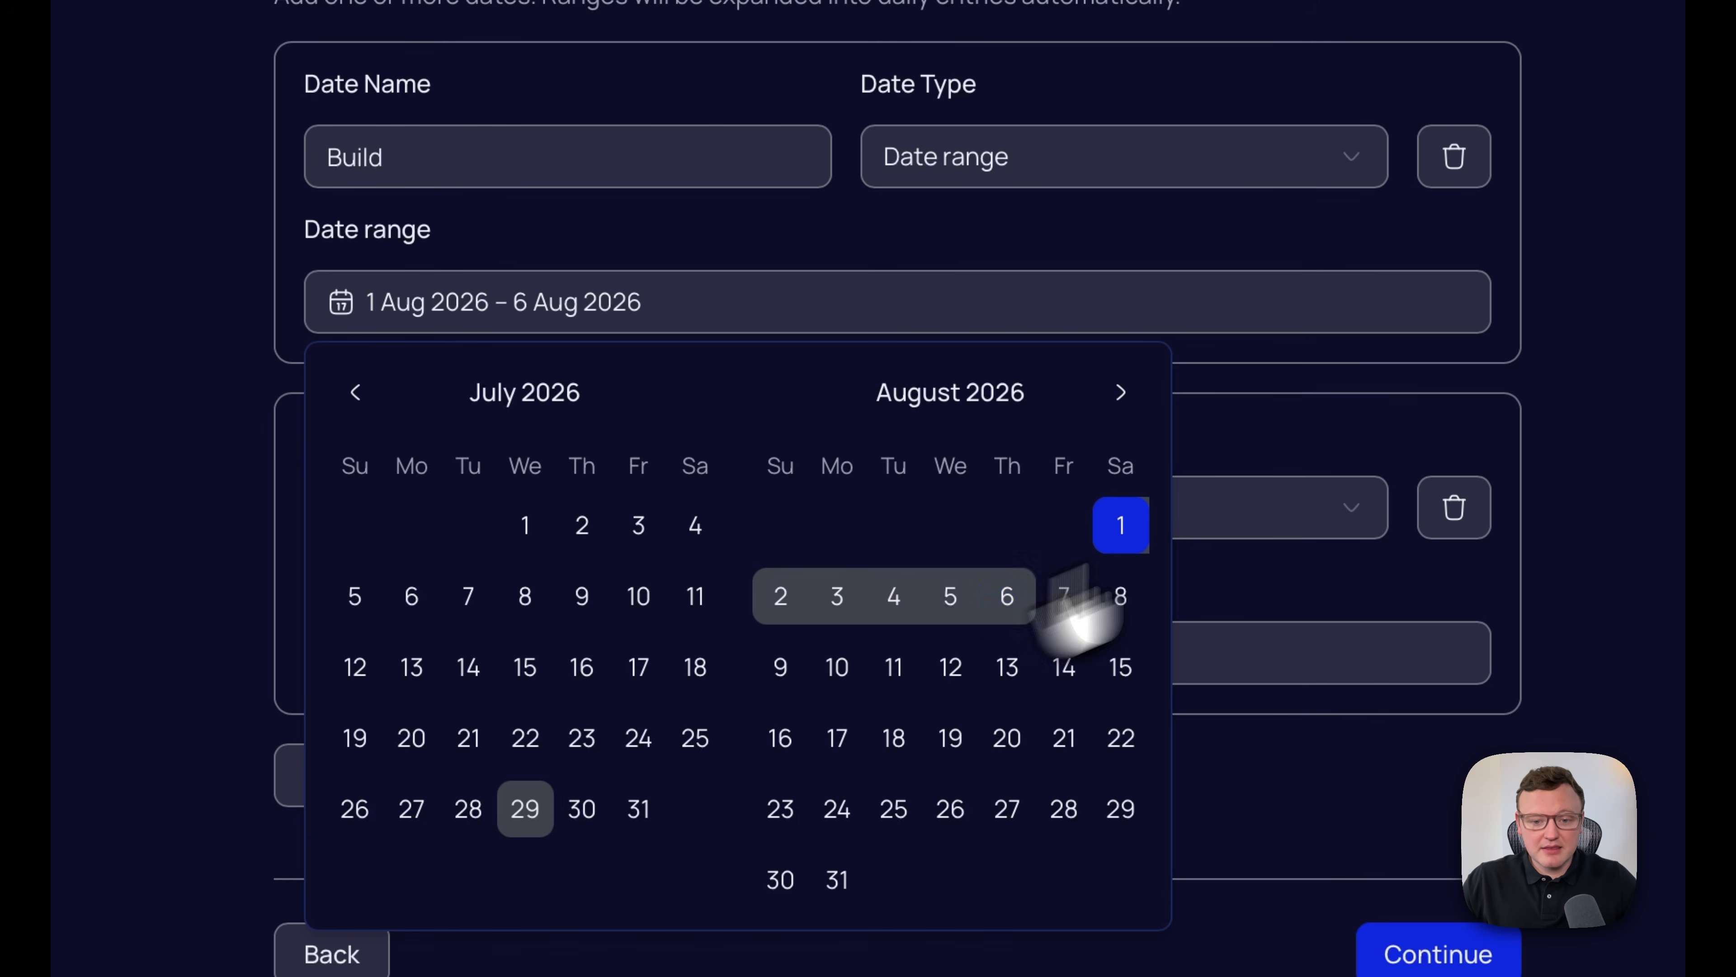
click(1597, 388)
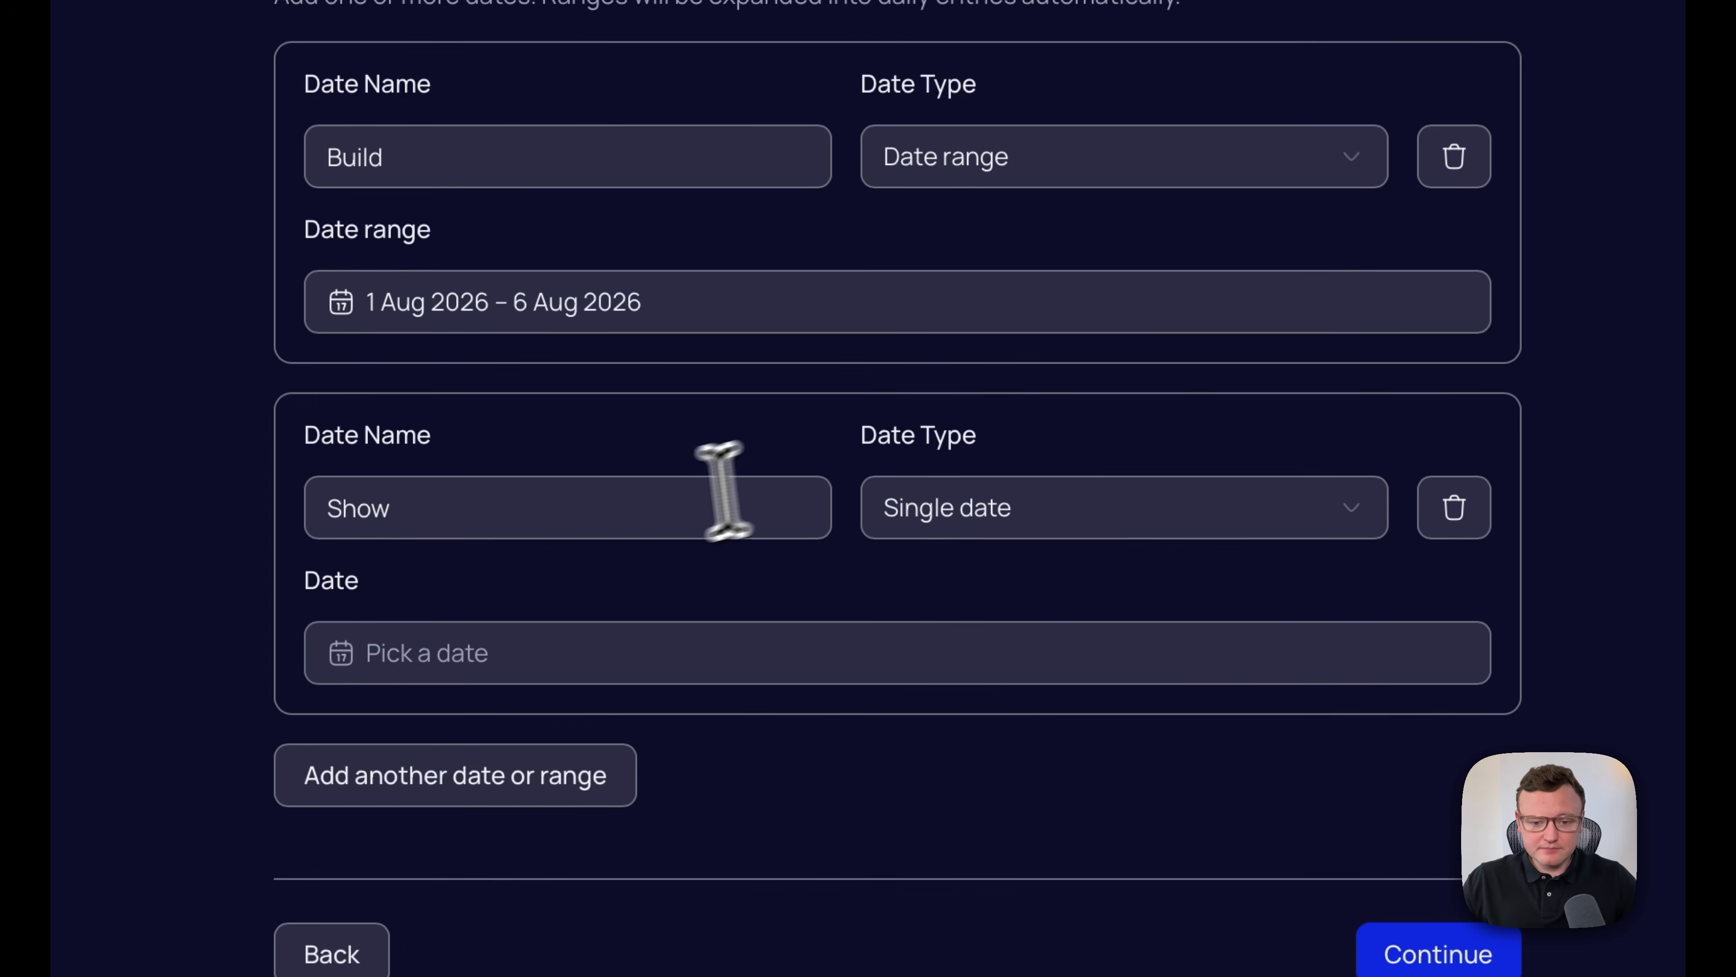
- Rename the Show date to Show 1 and set it to 7 Aug 2026
click(690, 504)
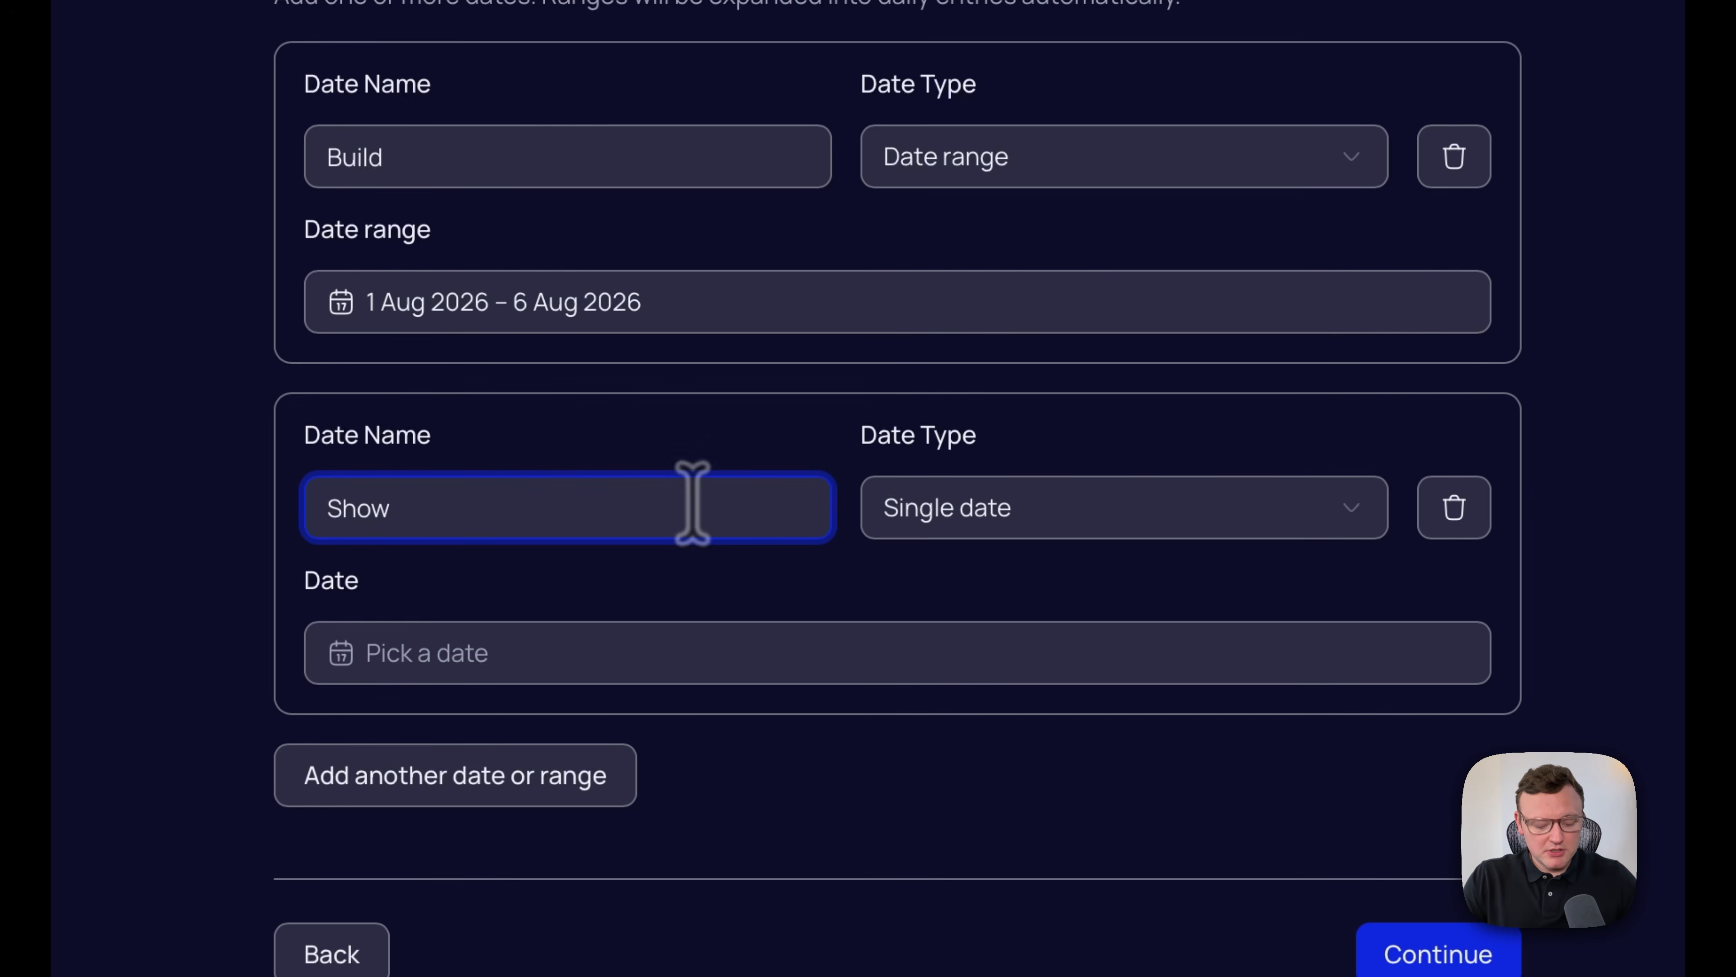
text(1)
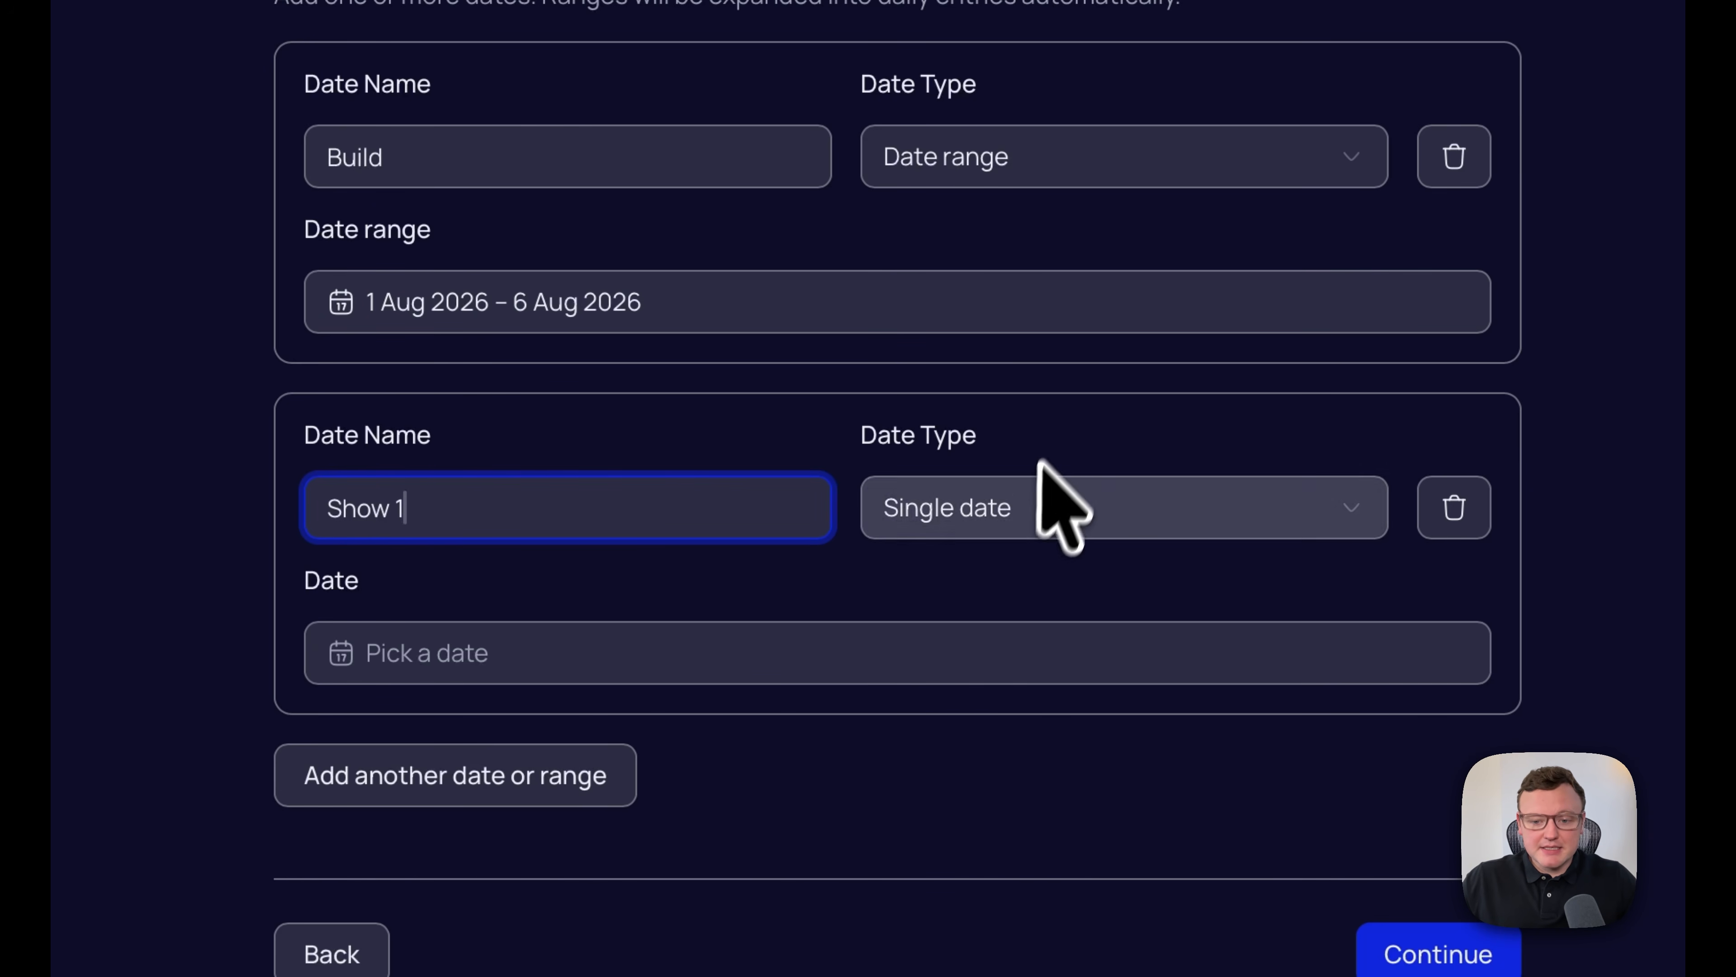
click(777, 674)
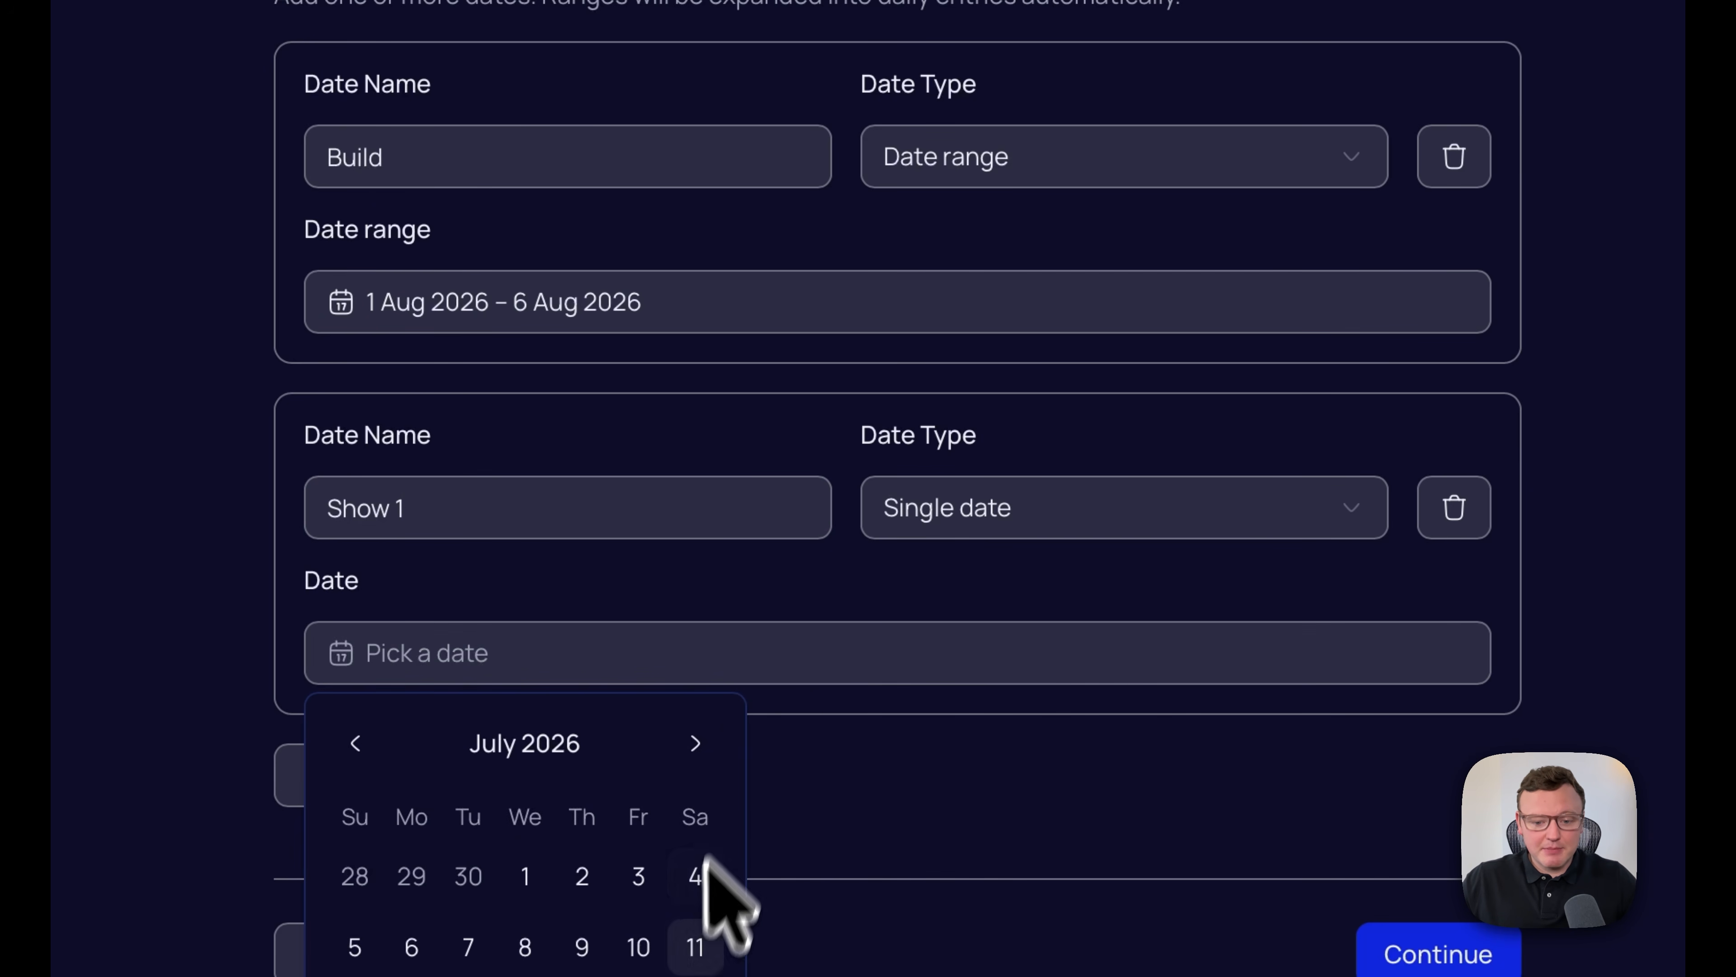
click(696, 743)
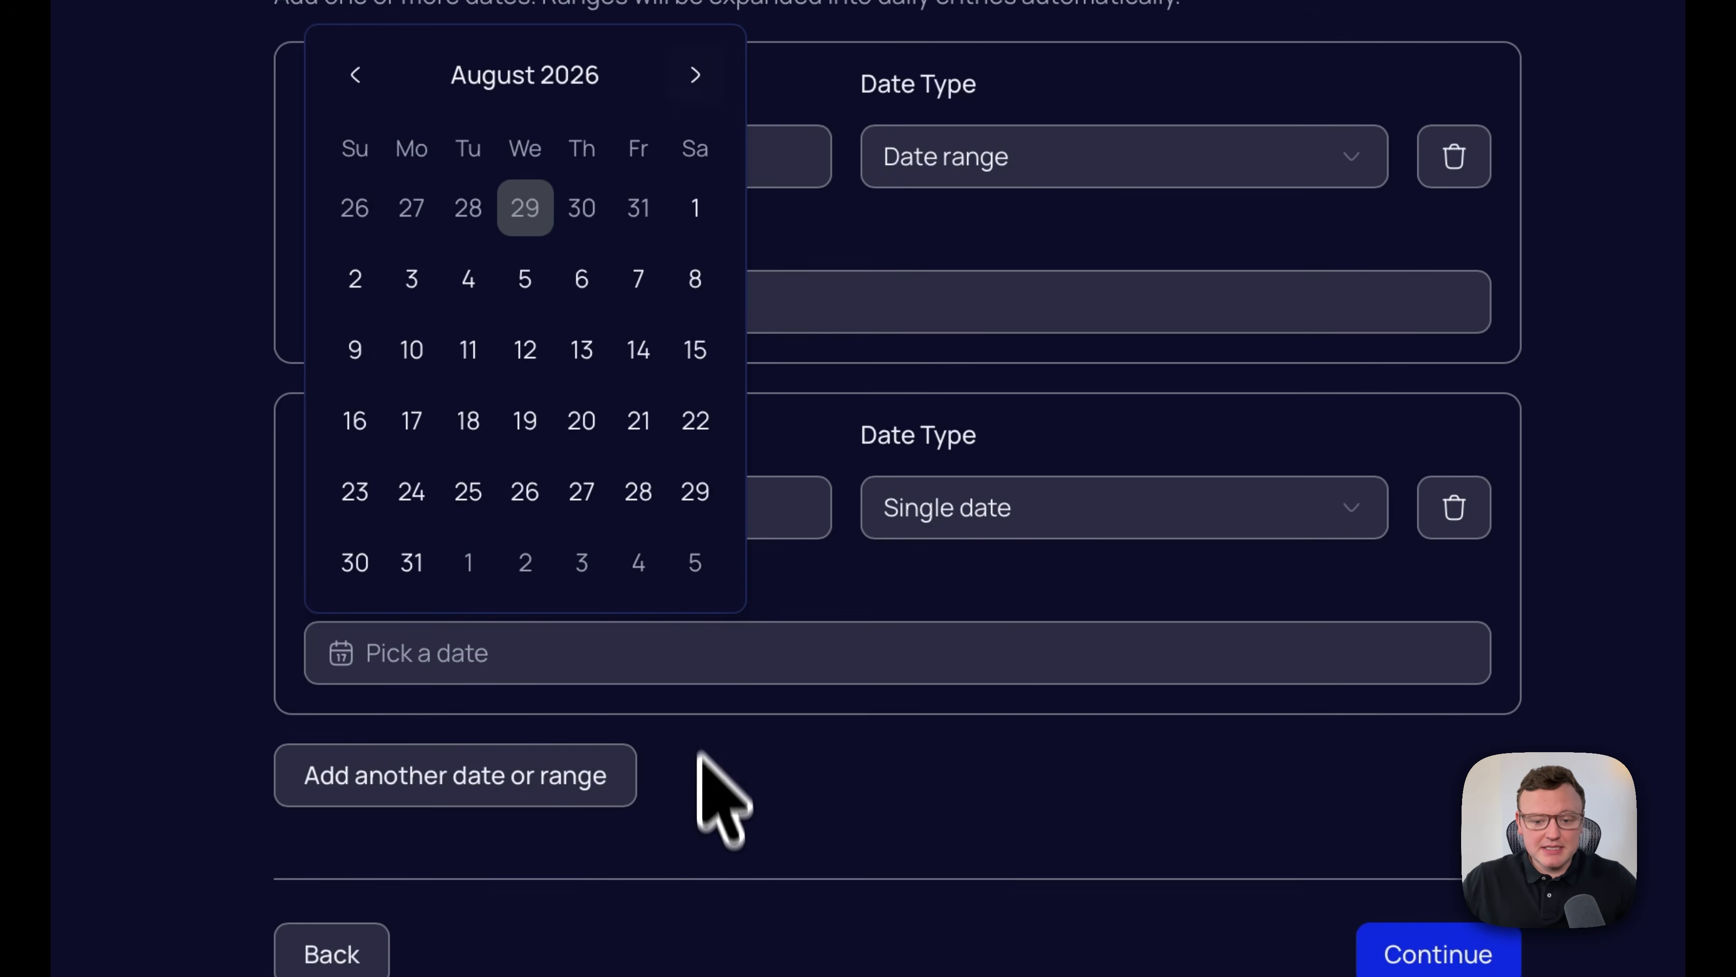
click(640, 280)
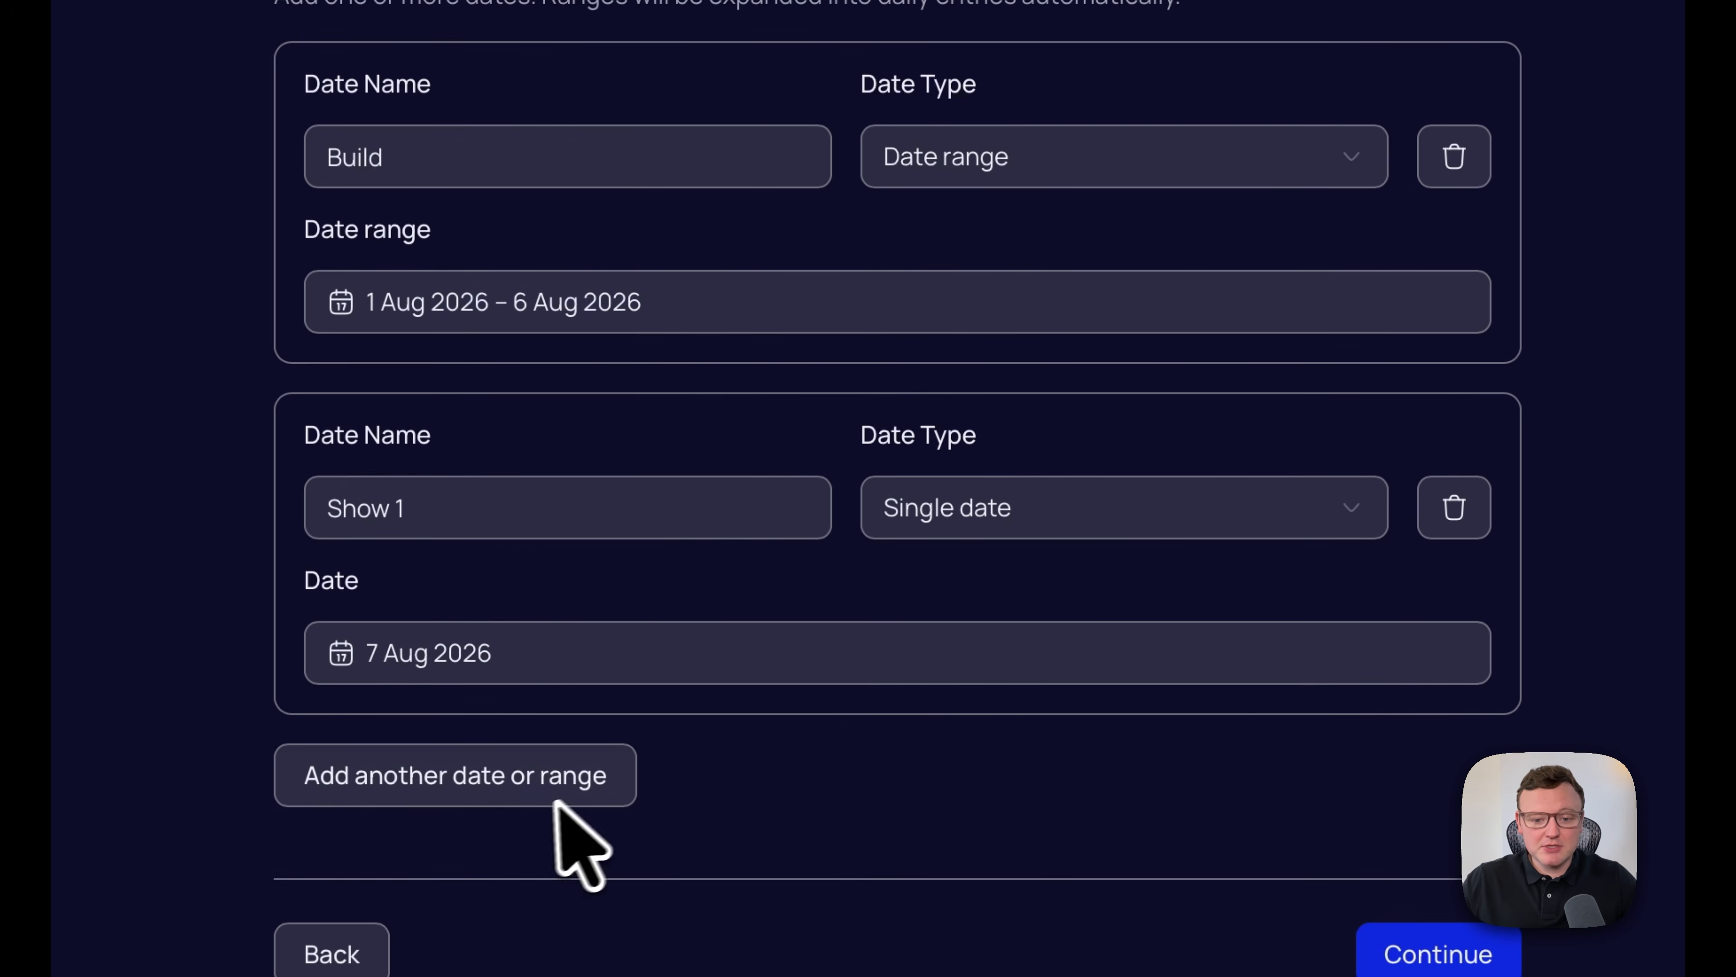
- Add a Show 2 date on 8 Aug 2026
click(573, 802)
scroll(796, 794, down, 4)
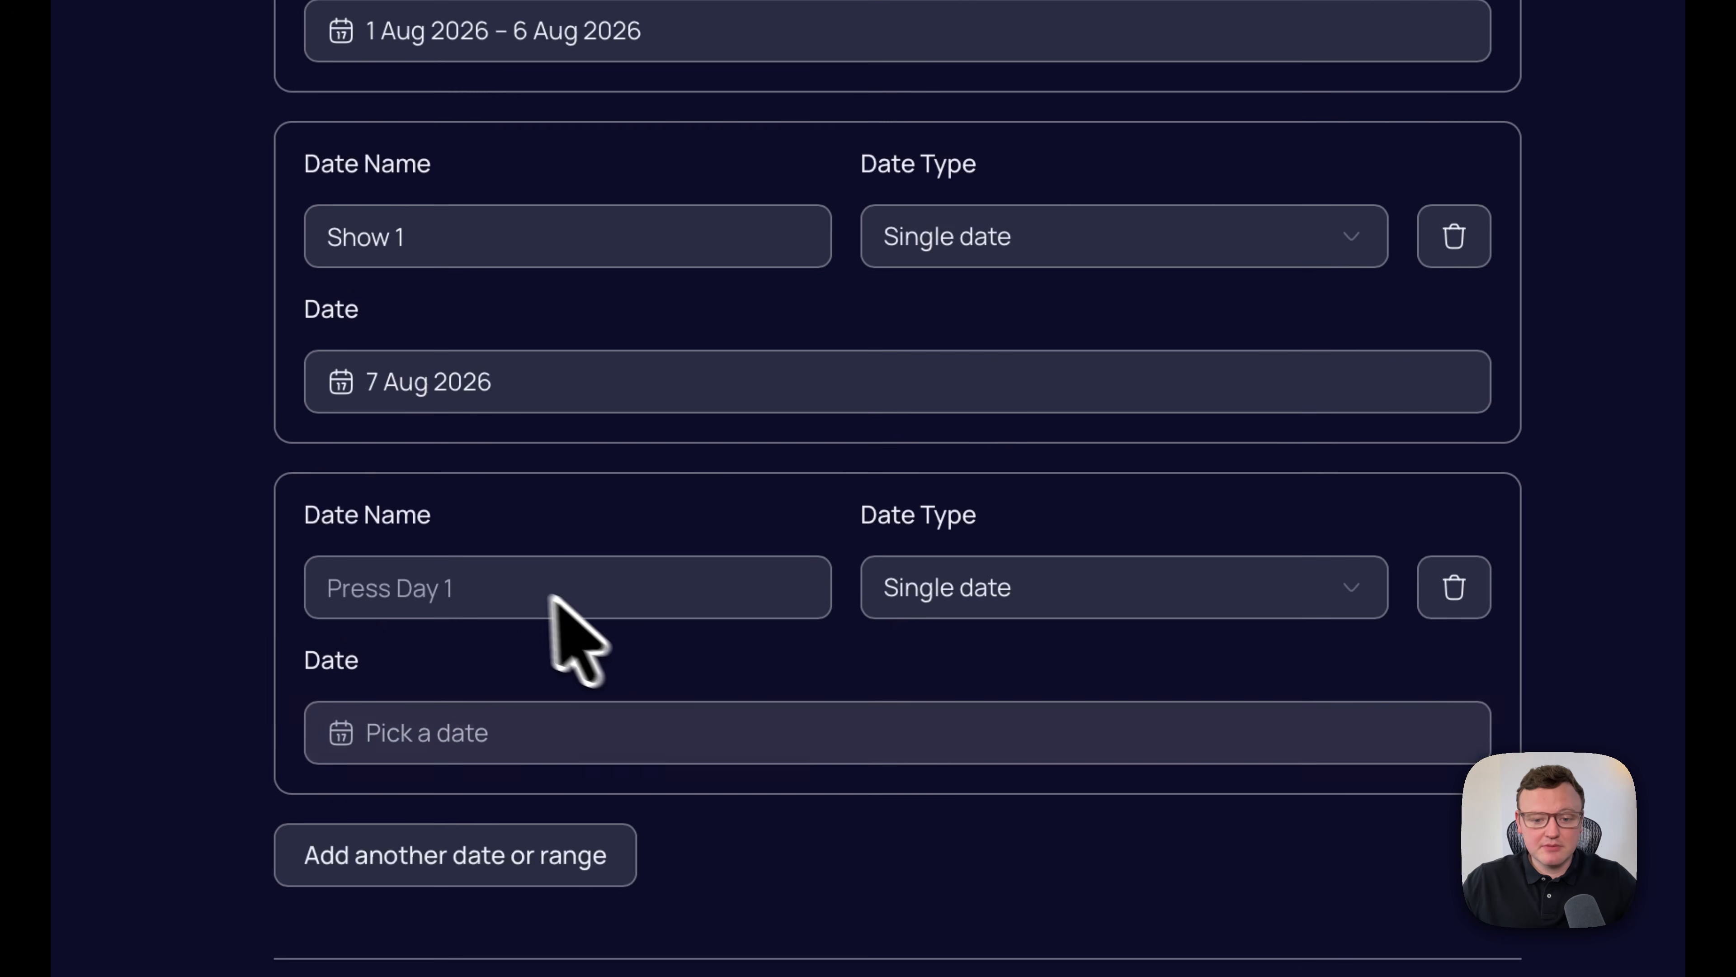
click(513, 587)
text(Show 2)
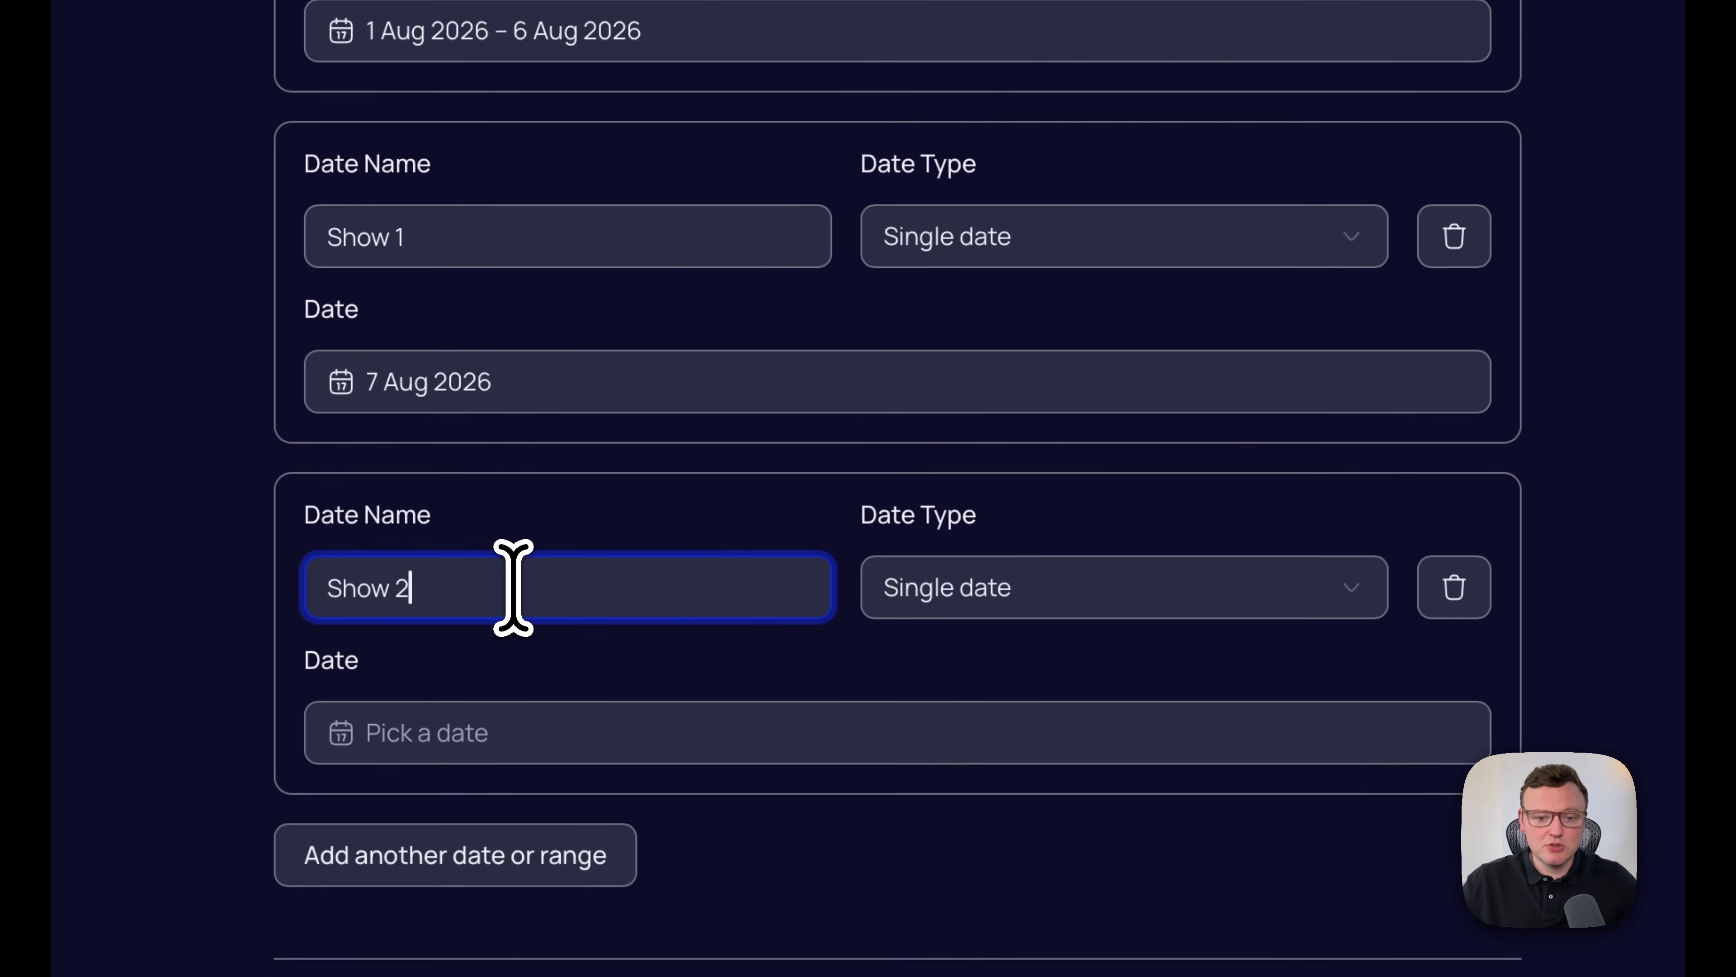
click(1076, 584)
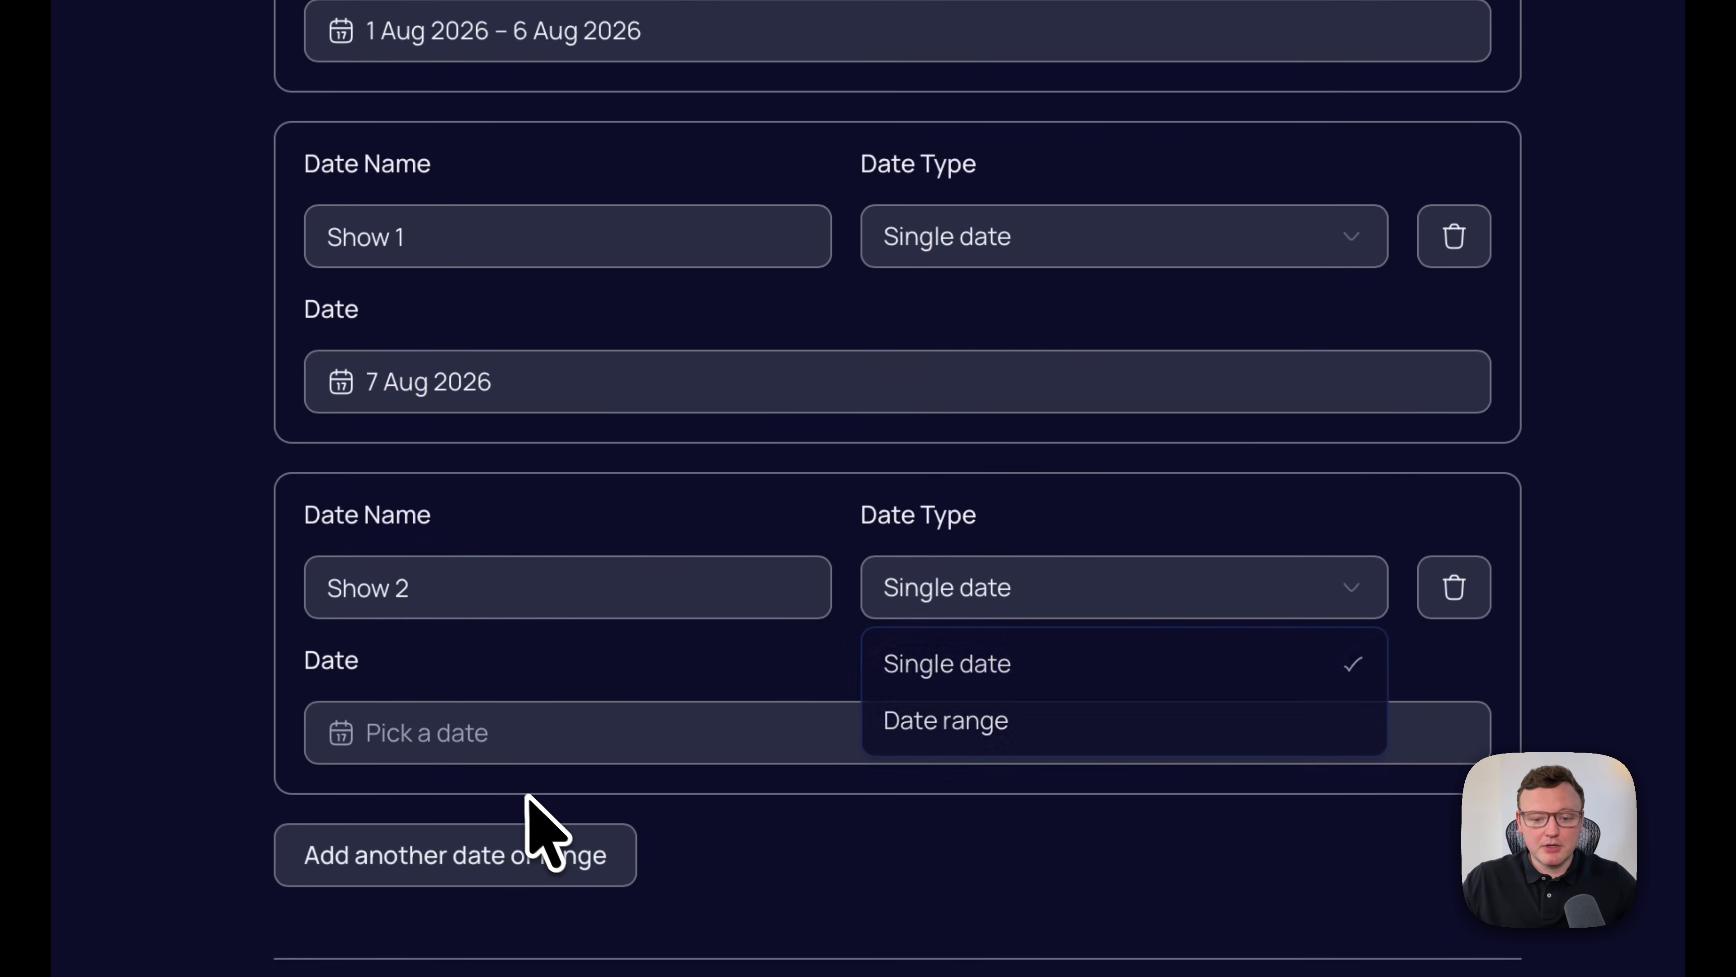
click(458, 749)
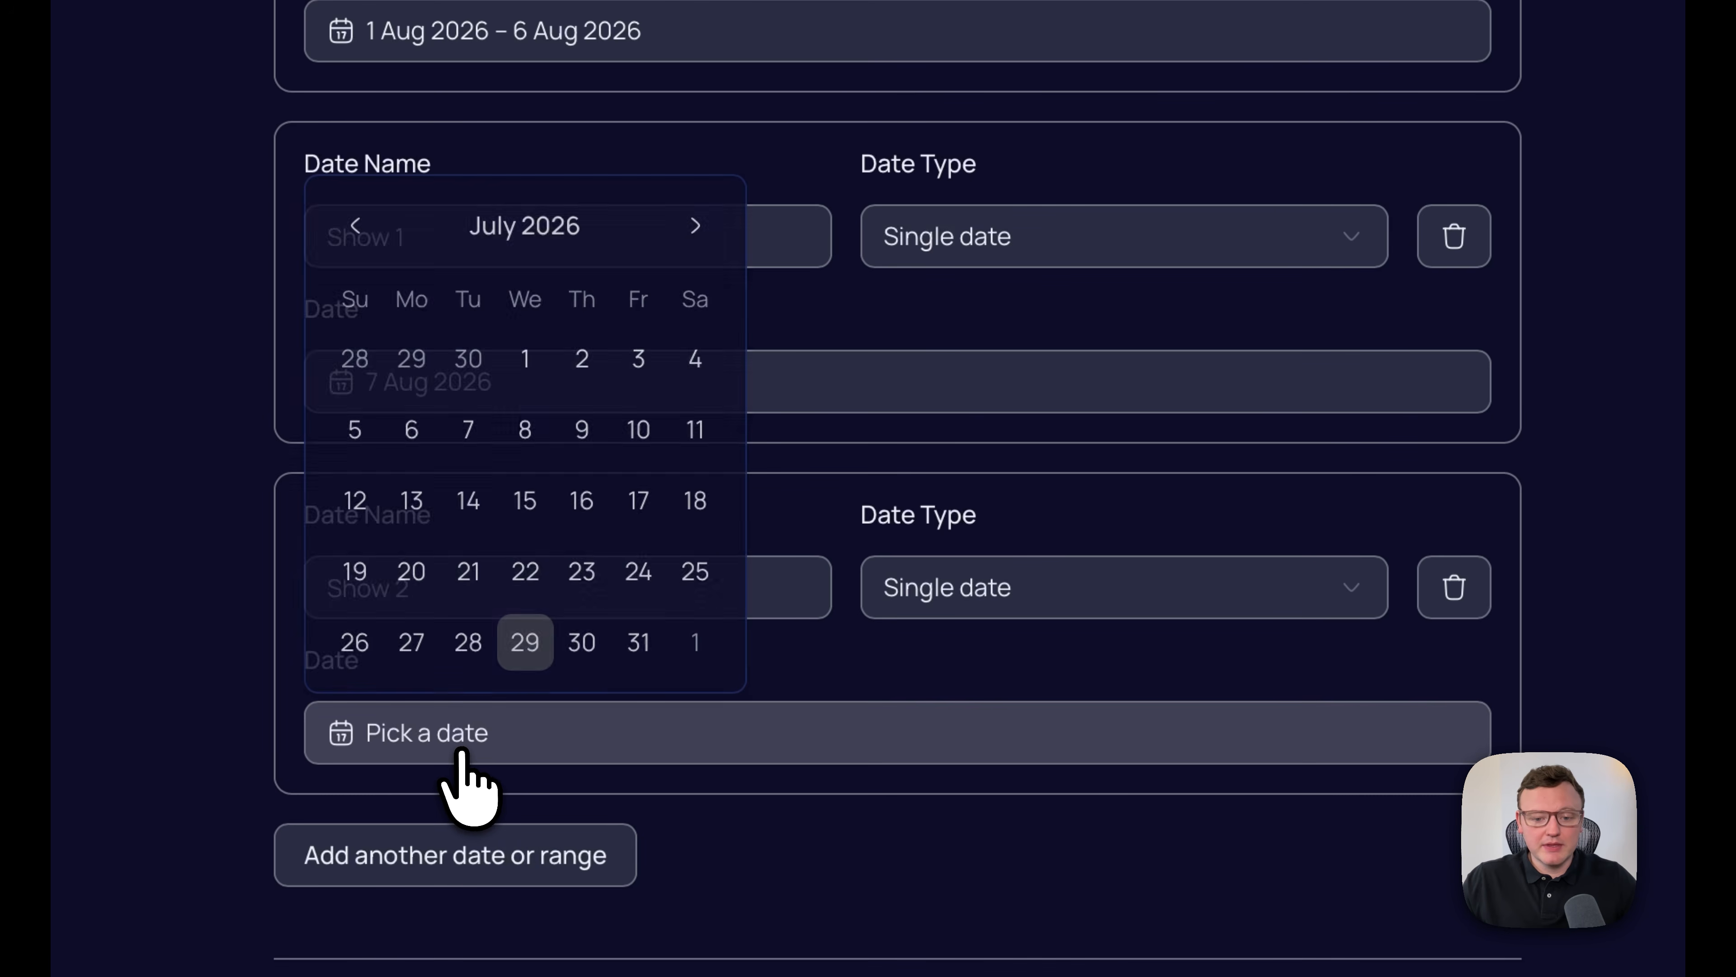
click(696, 225)
click(695, 358)
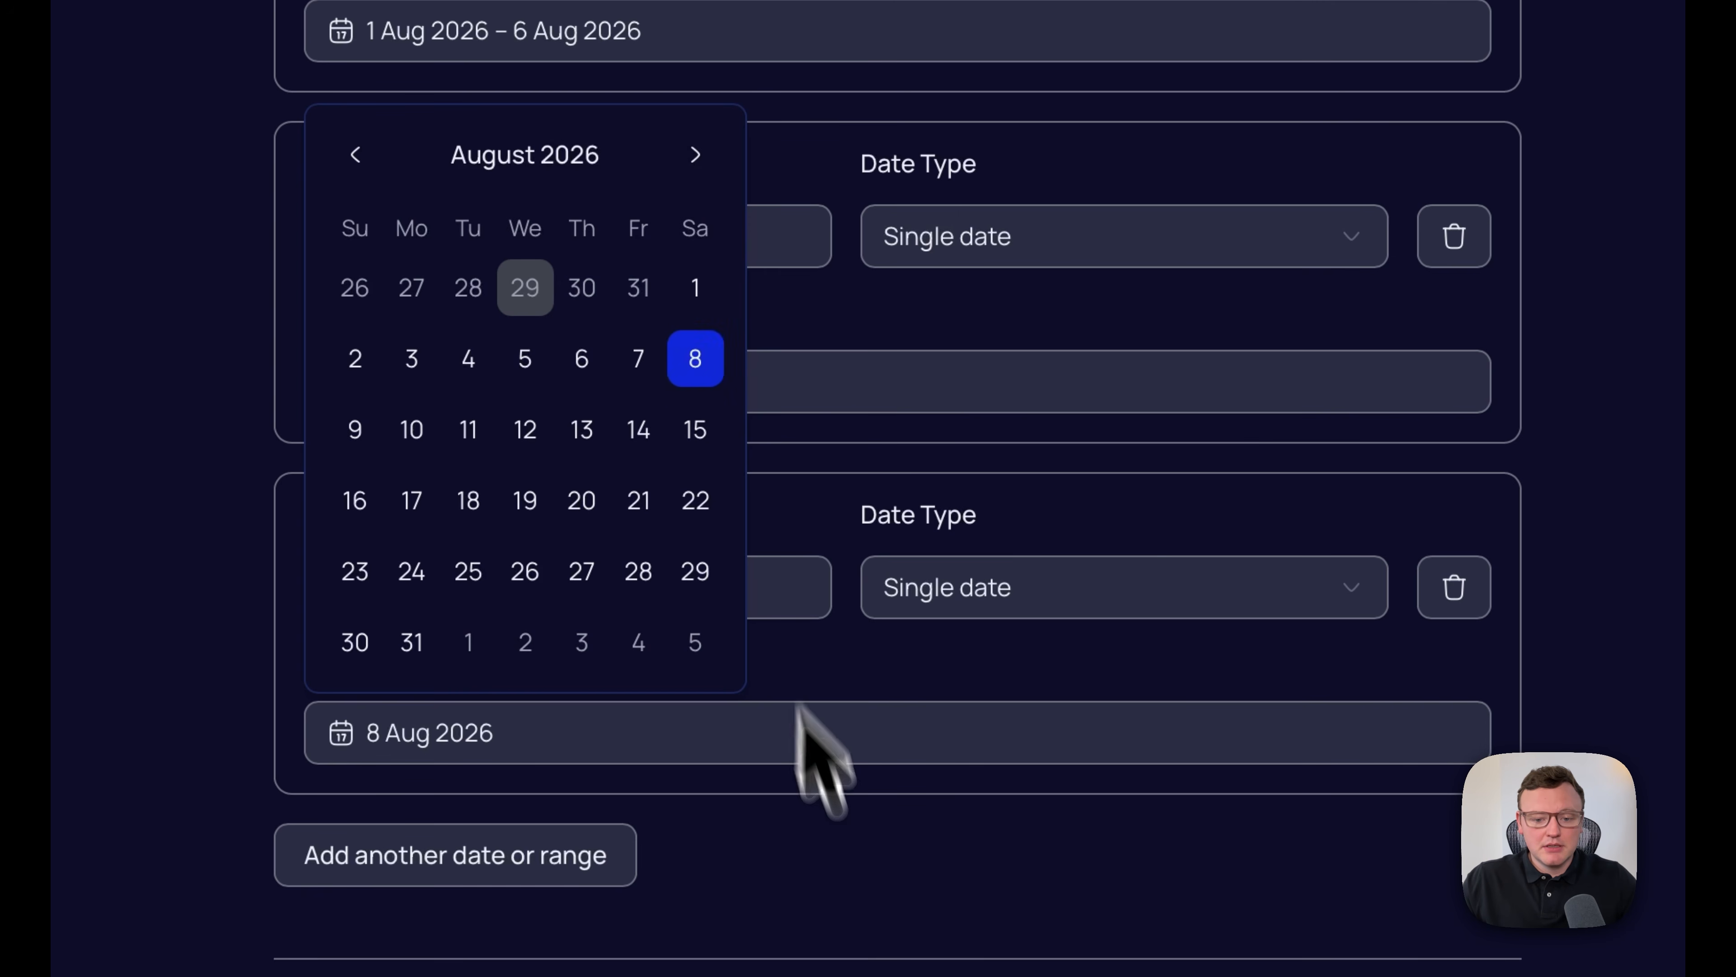
- Add a De-rig date range from 9 to 14 Aug 2026
click(456, 855)
scroll(515, 659, down, 5)
click(599, 591)
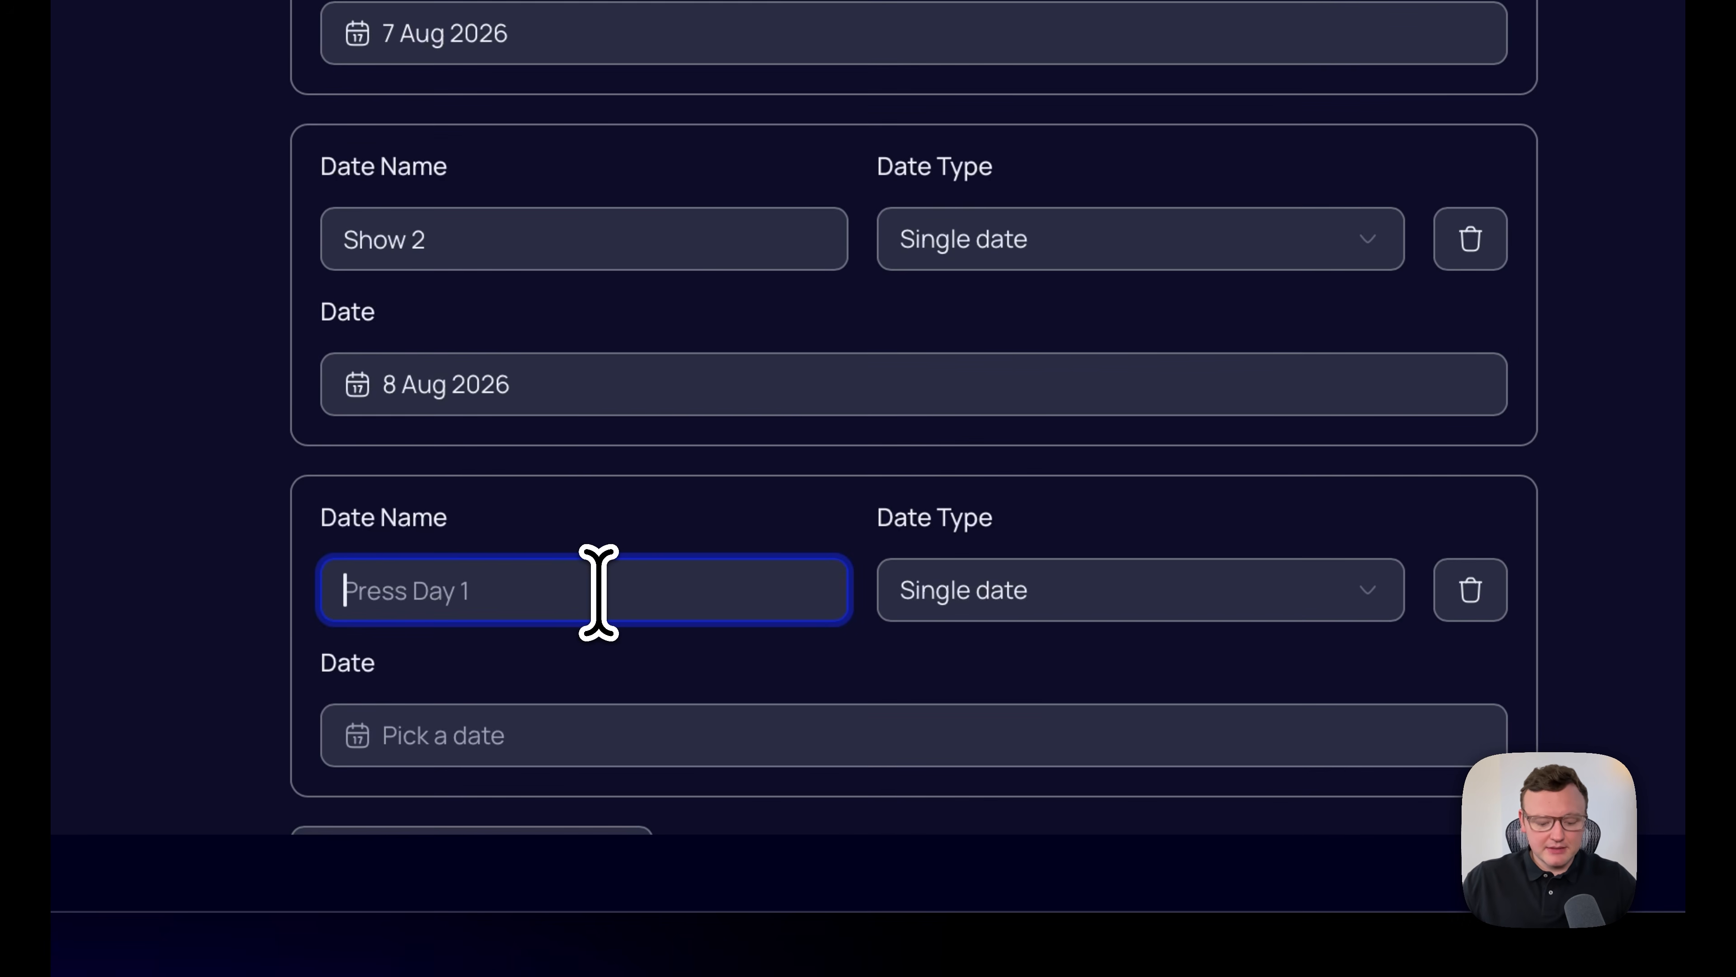
text(De-rig)
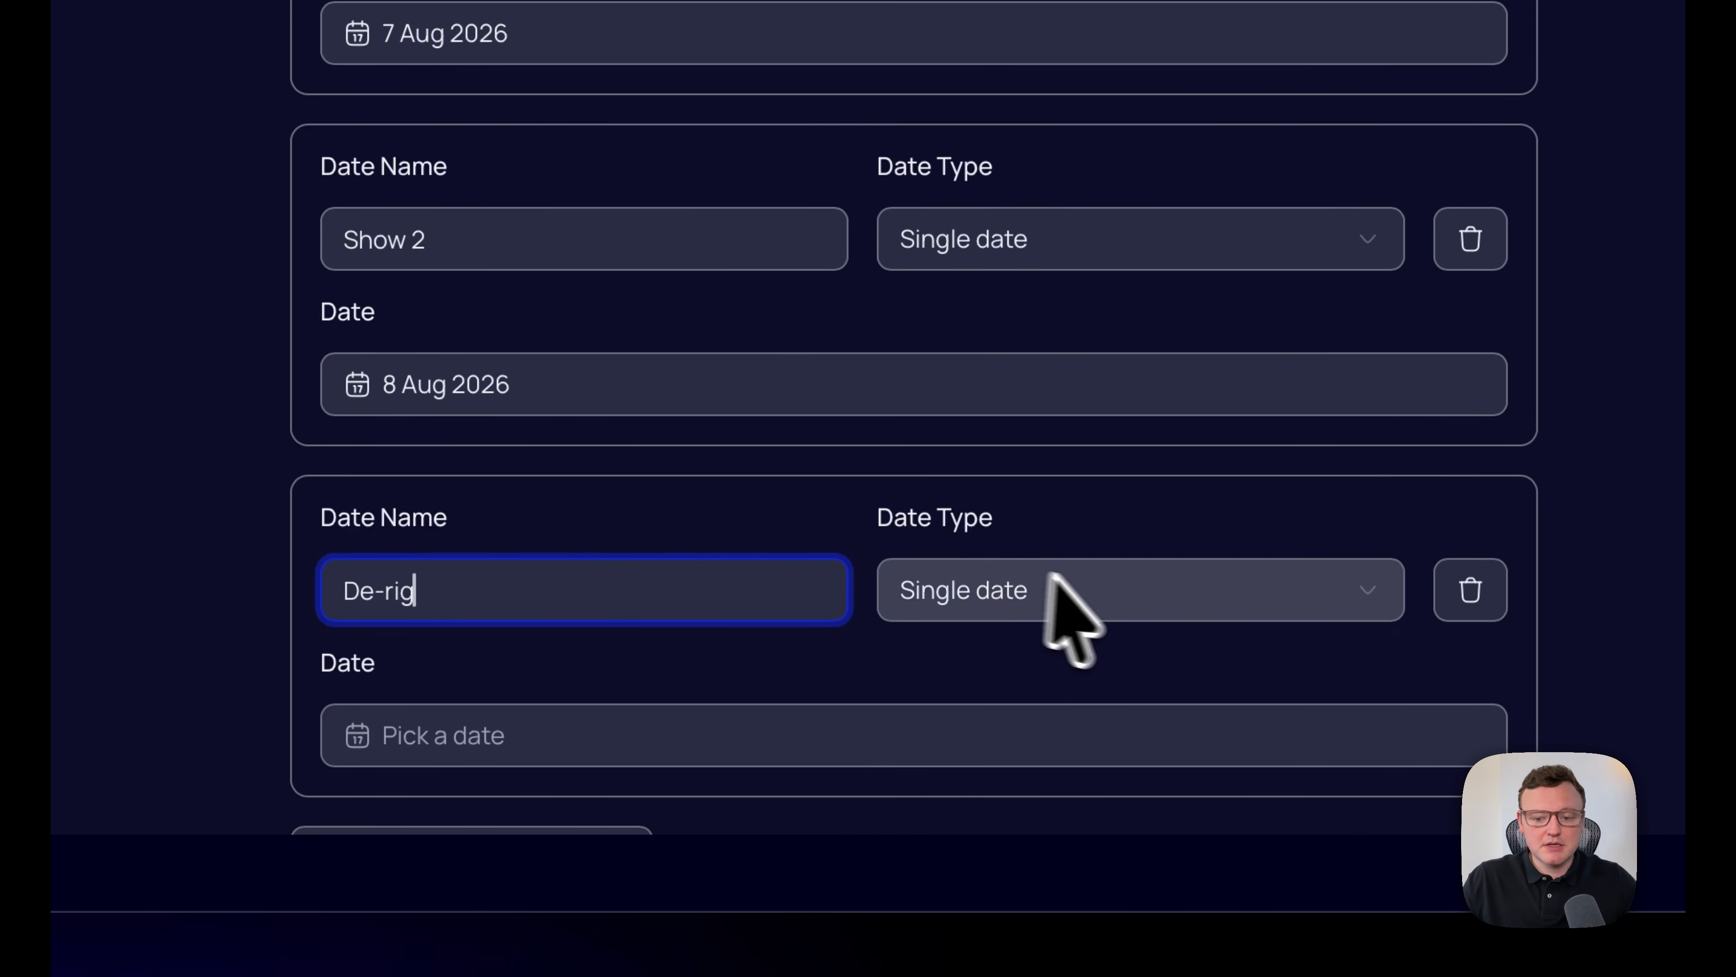
click(1096, 590)
click(1067, 718)
click(616, 718)
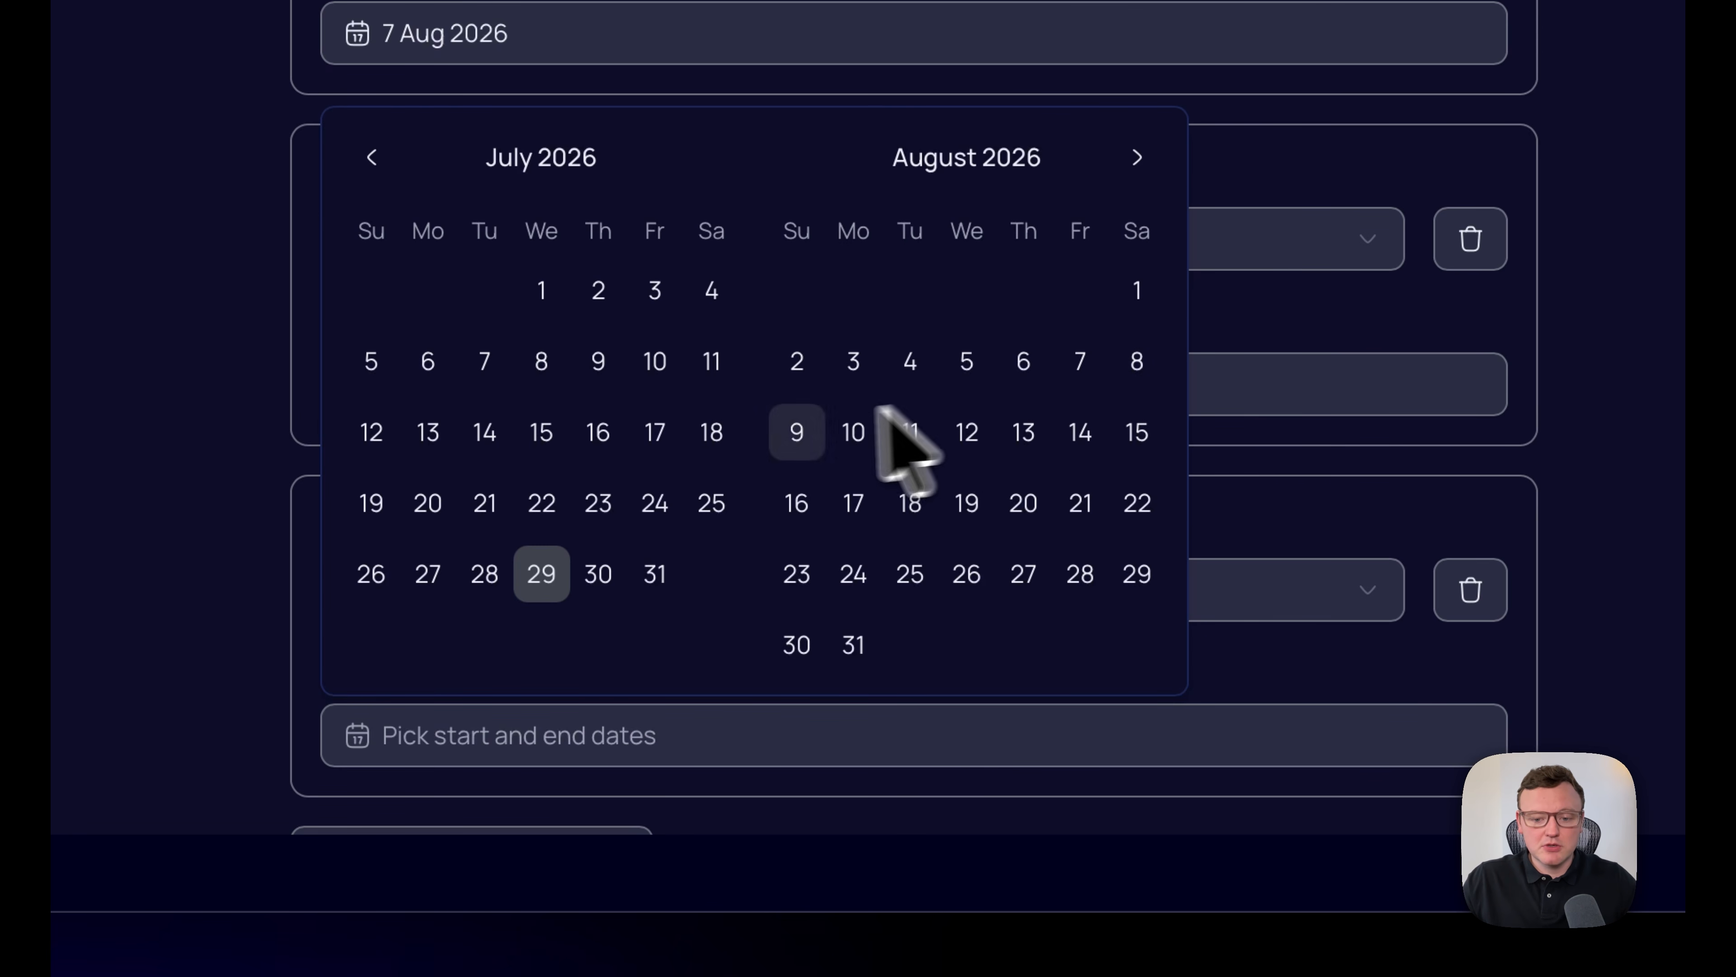
click(793, 434)
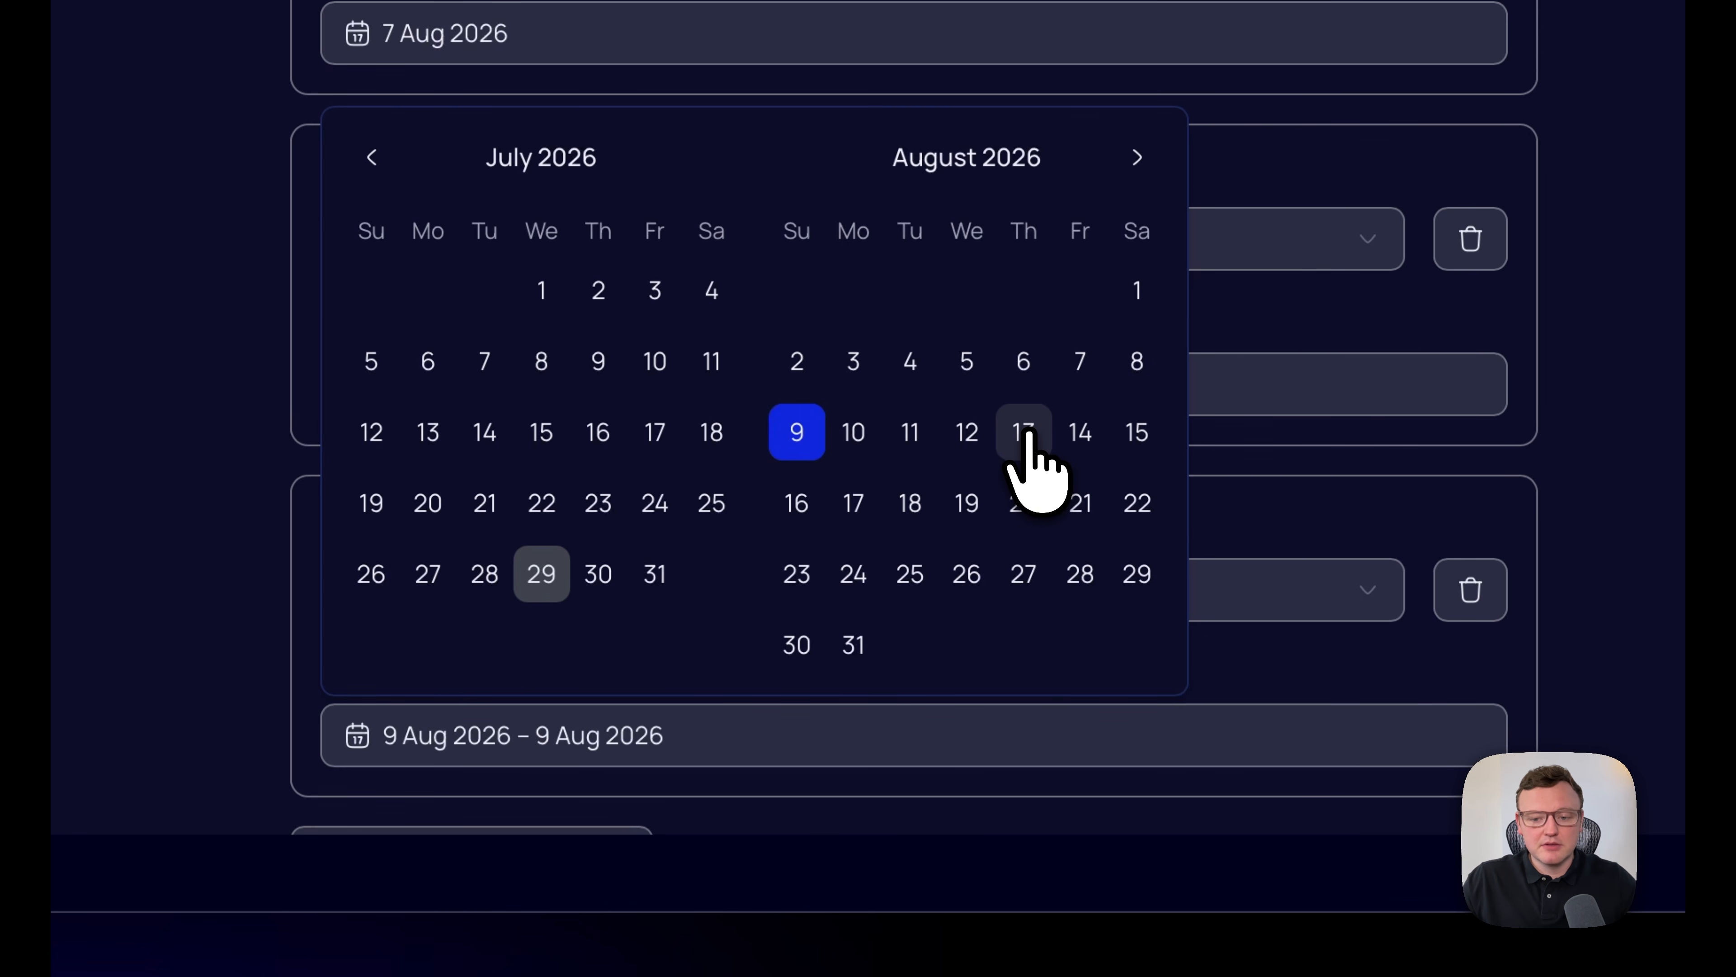
click(1079, 433)
click(1321, 472)
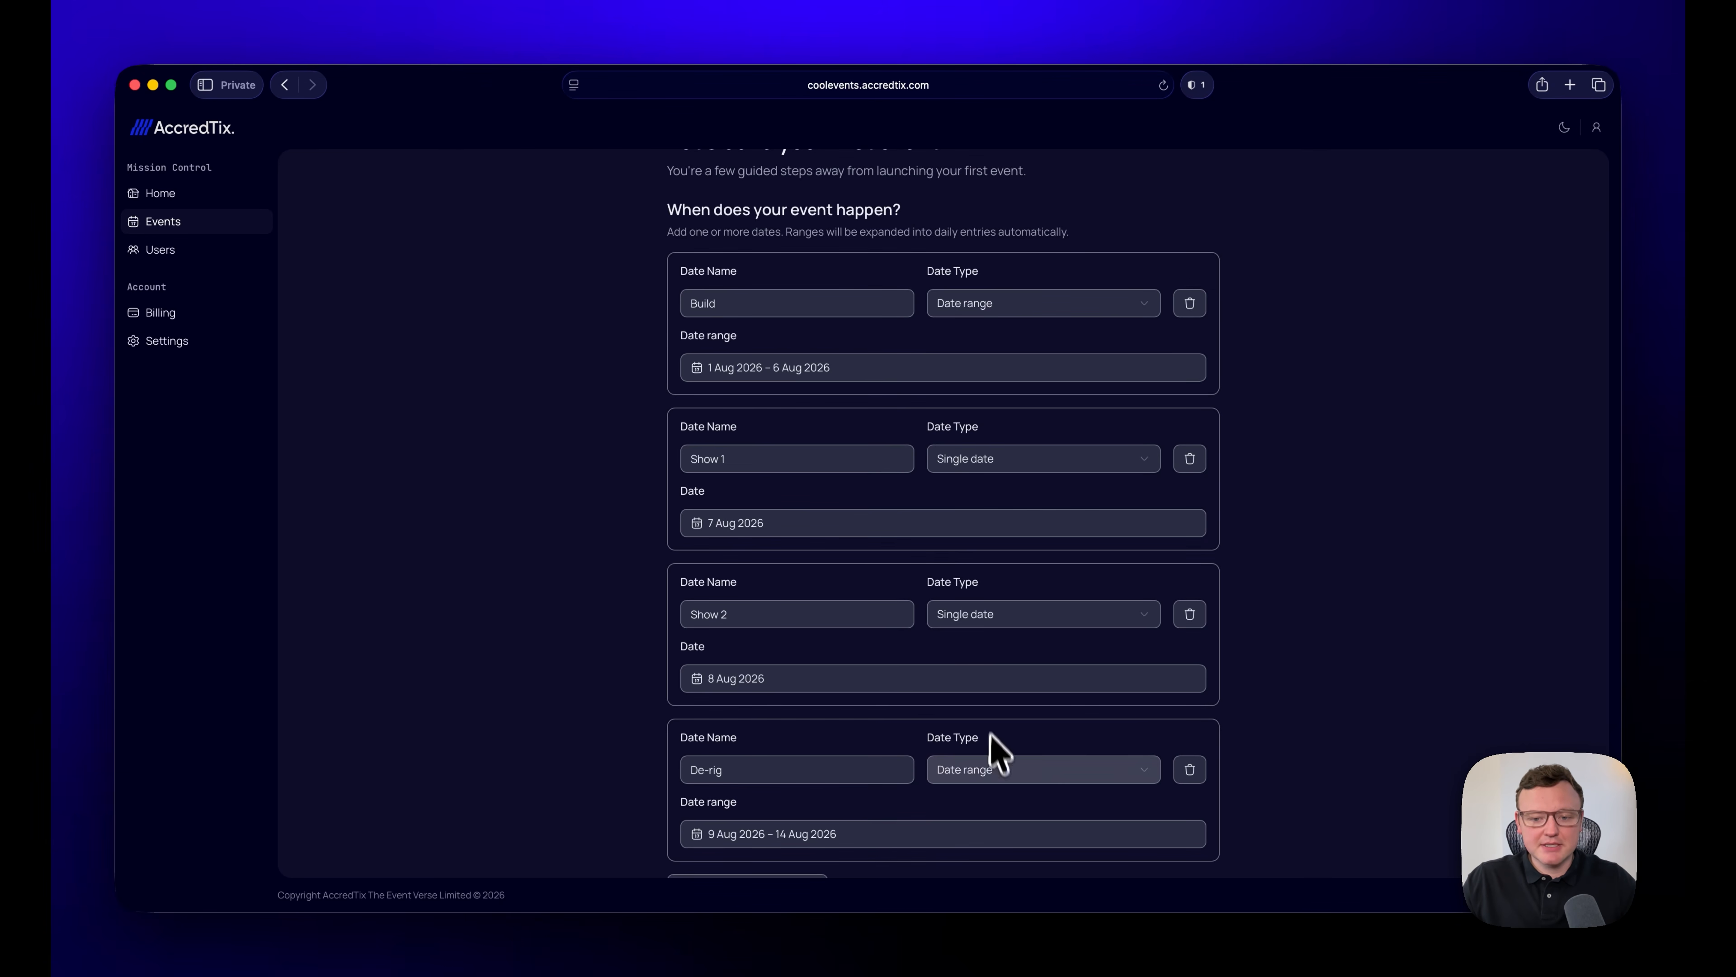
- Review the four dates and proceed to the modules step
scroll(1179, 559, down, 1)
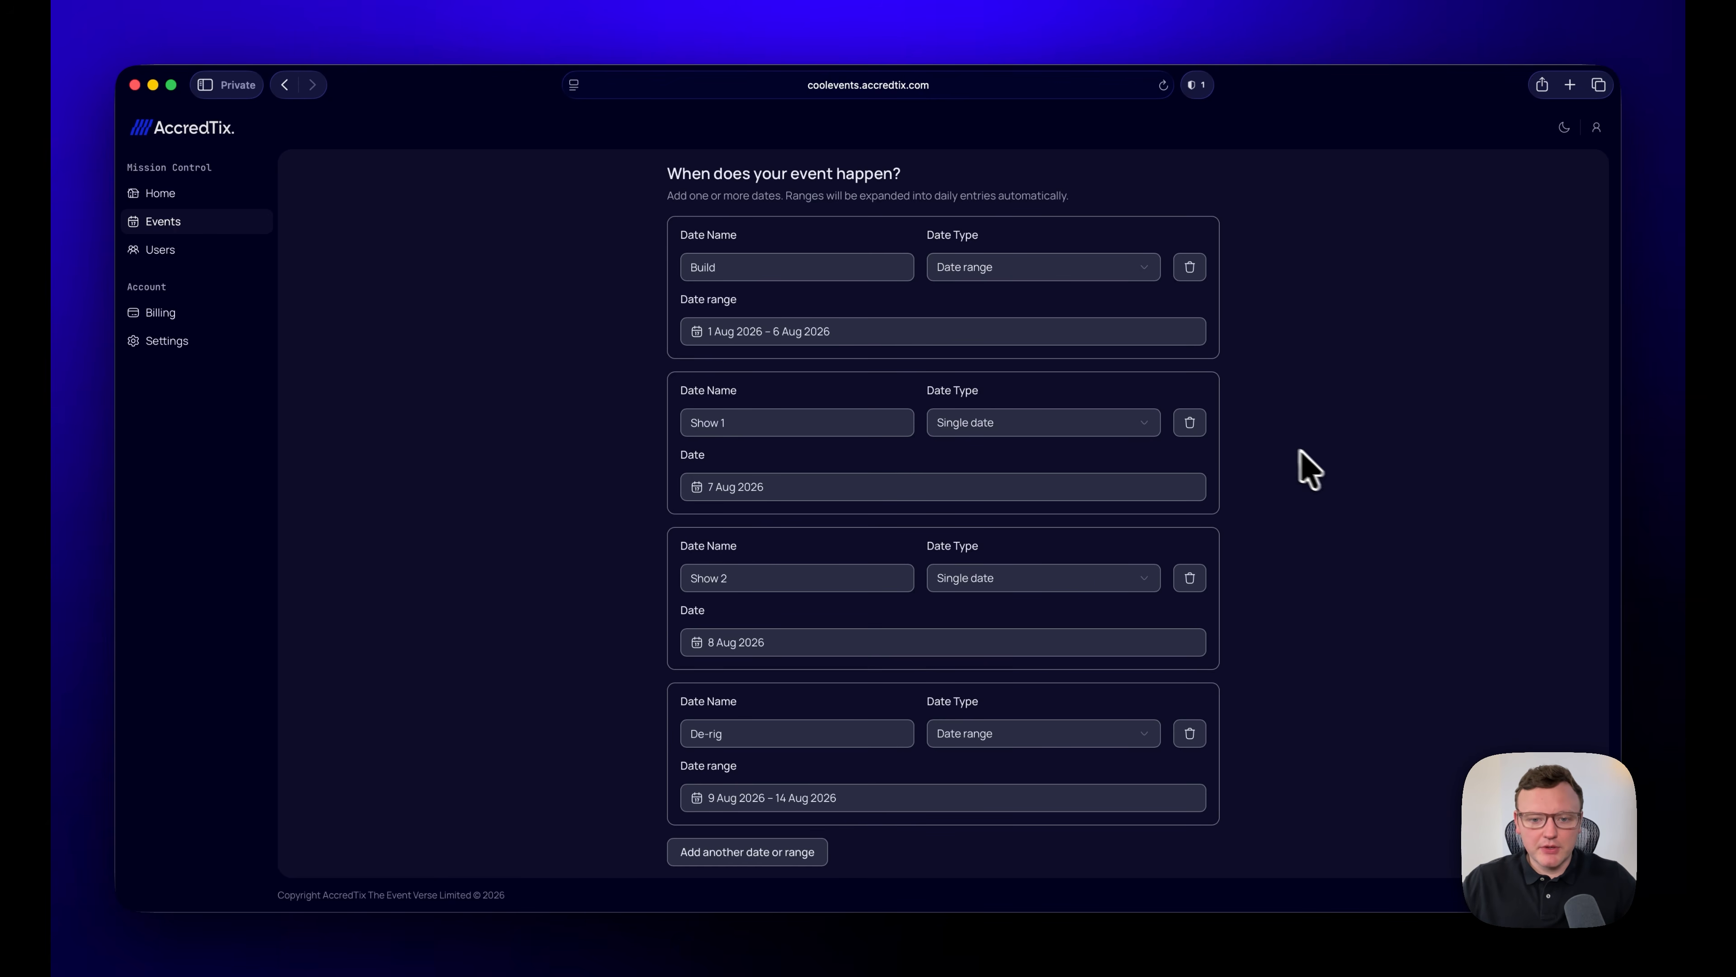
scroll(1285, 451, up, 2)
scroll(1274, 448, down, 5)
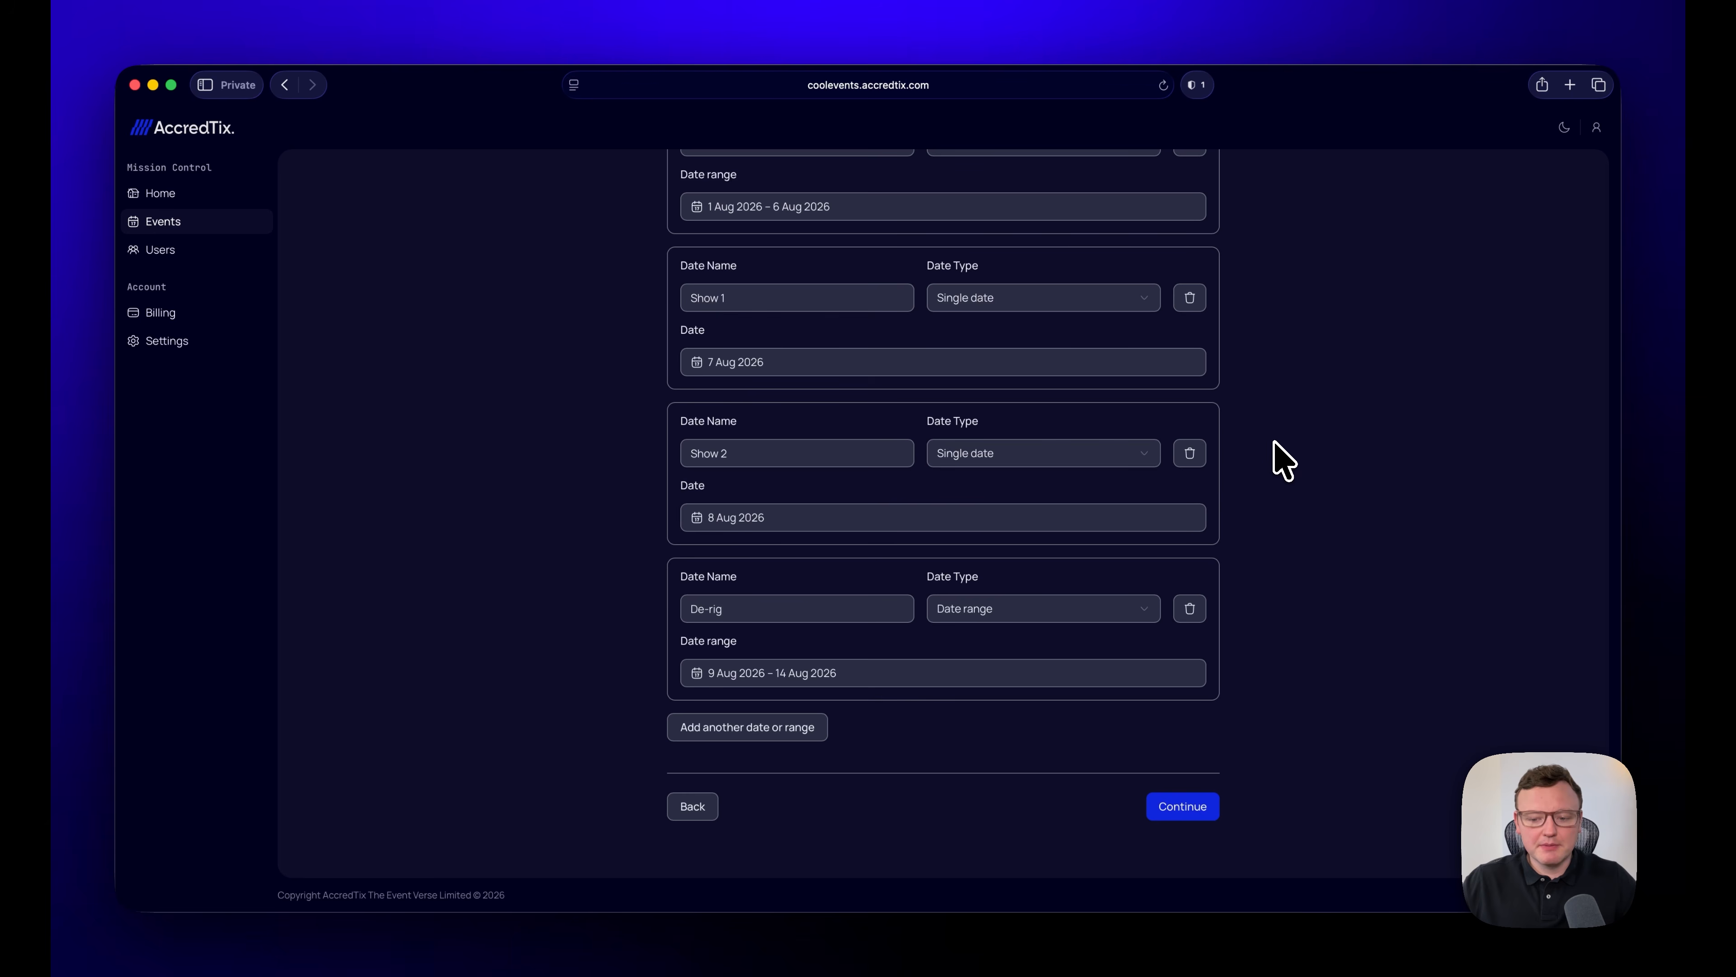
click(1183, 814)
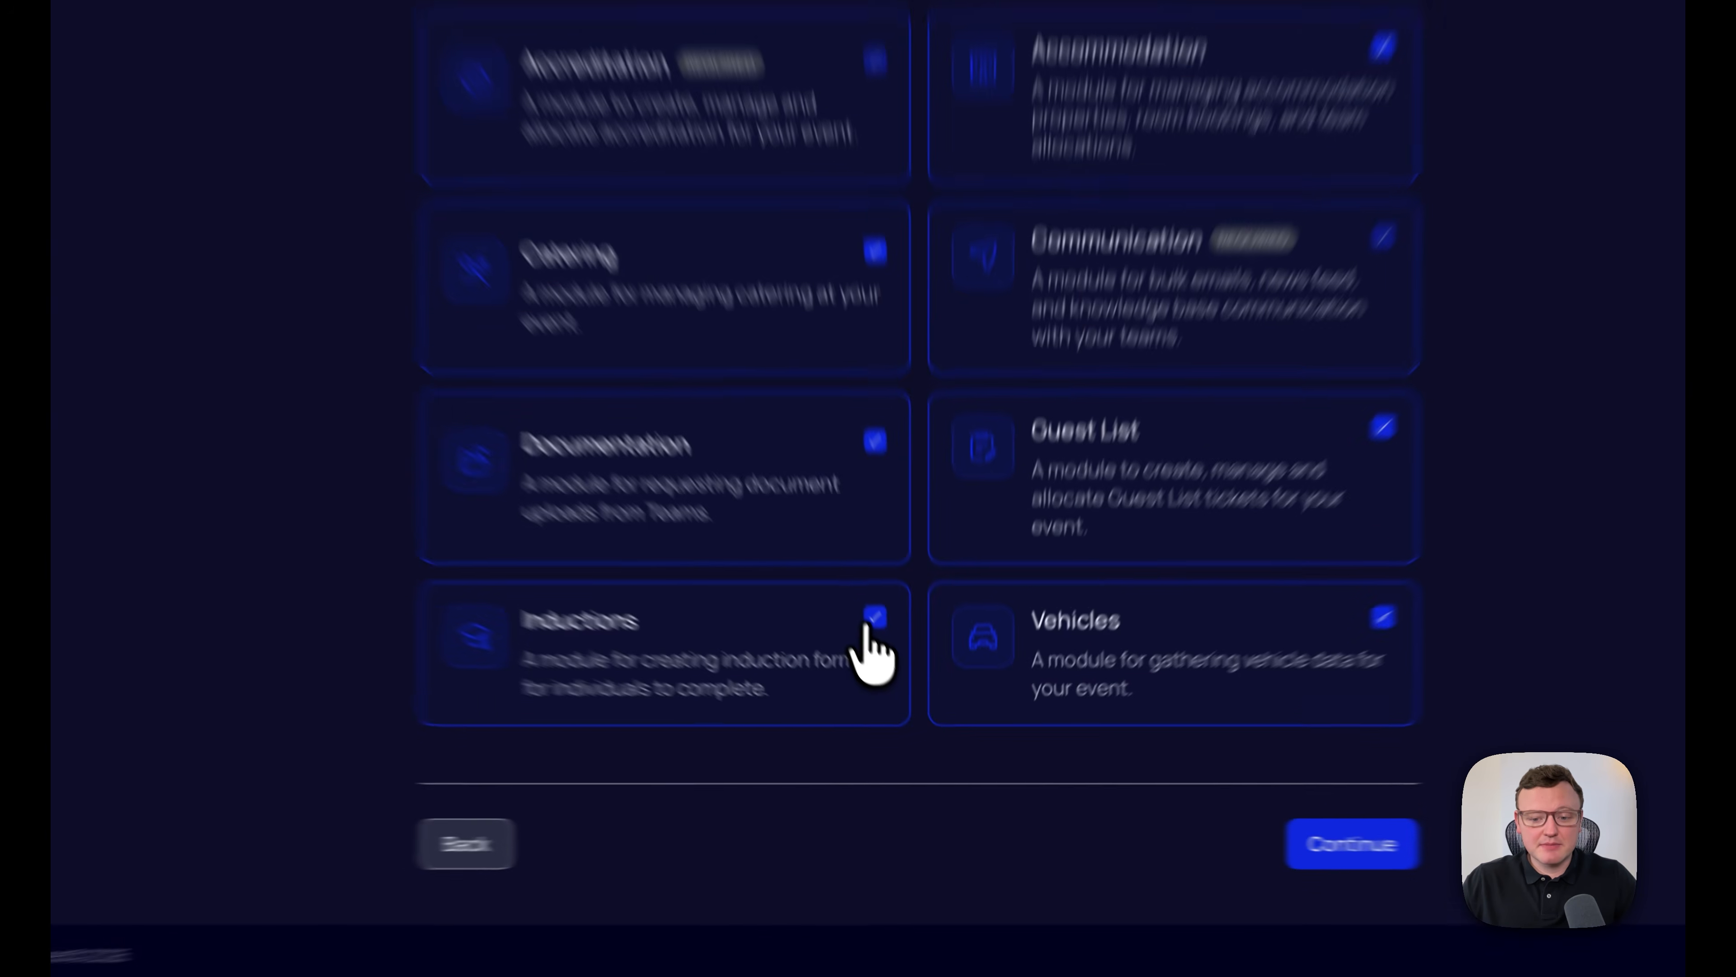
- Toggle Inductions off and back on so all eight modules remain enabled, then continue
click(916, 731)
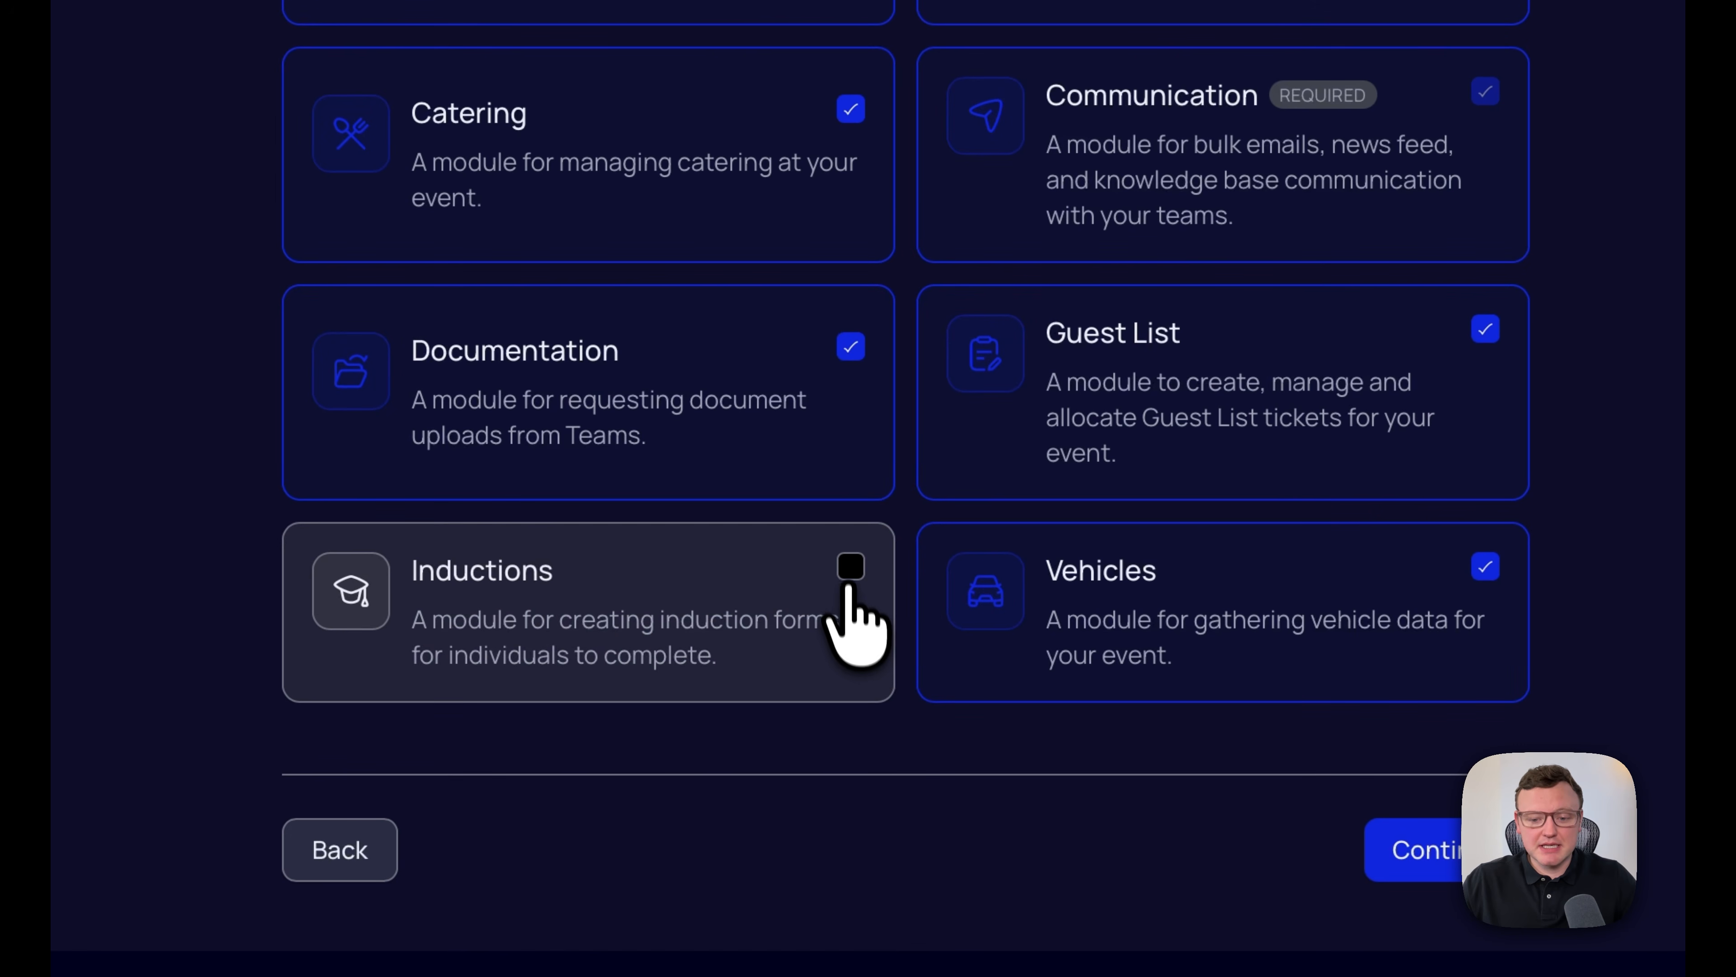
click(850, 573)
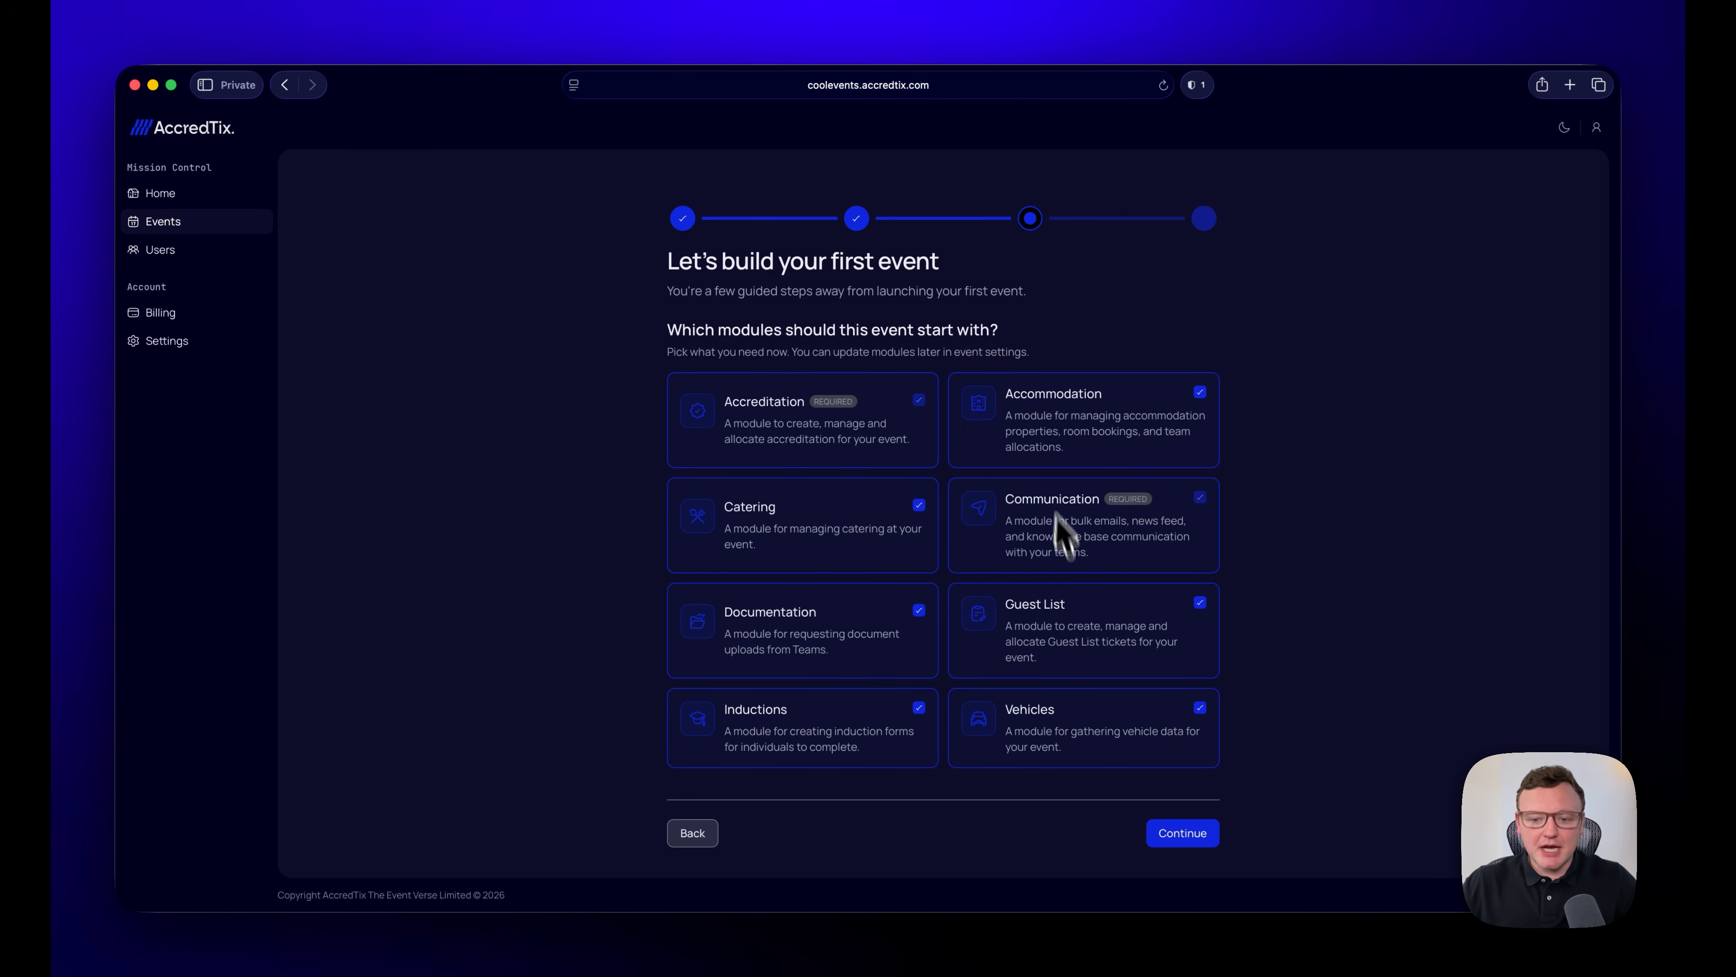
click(1183, 840)
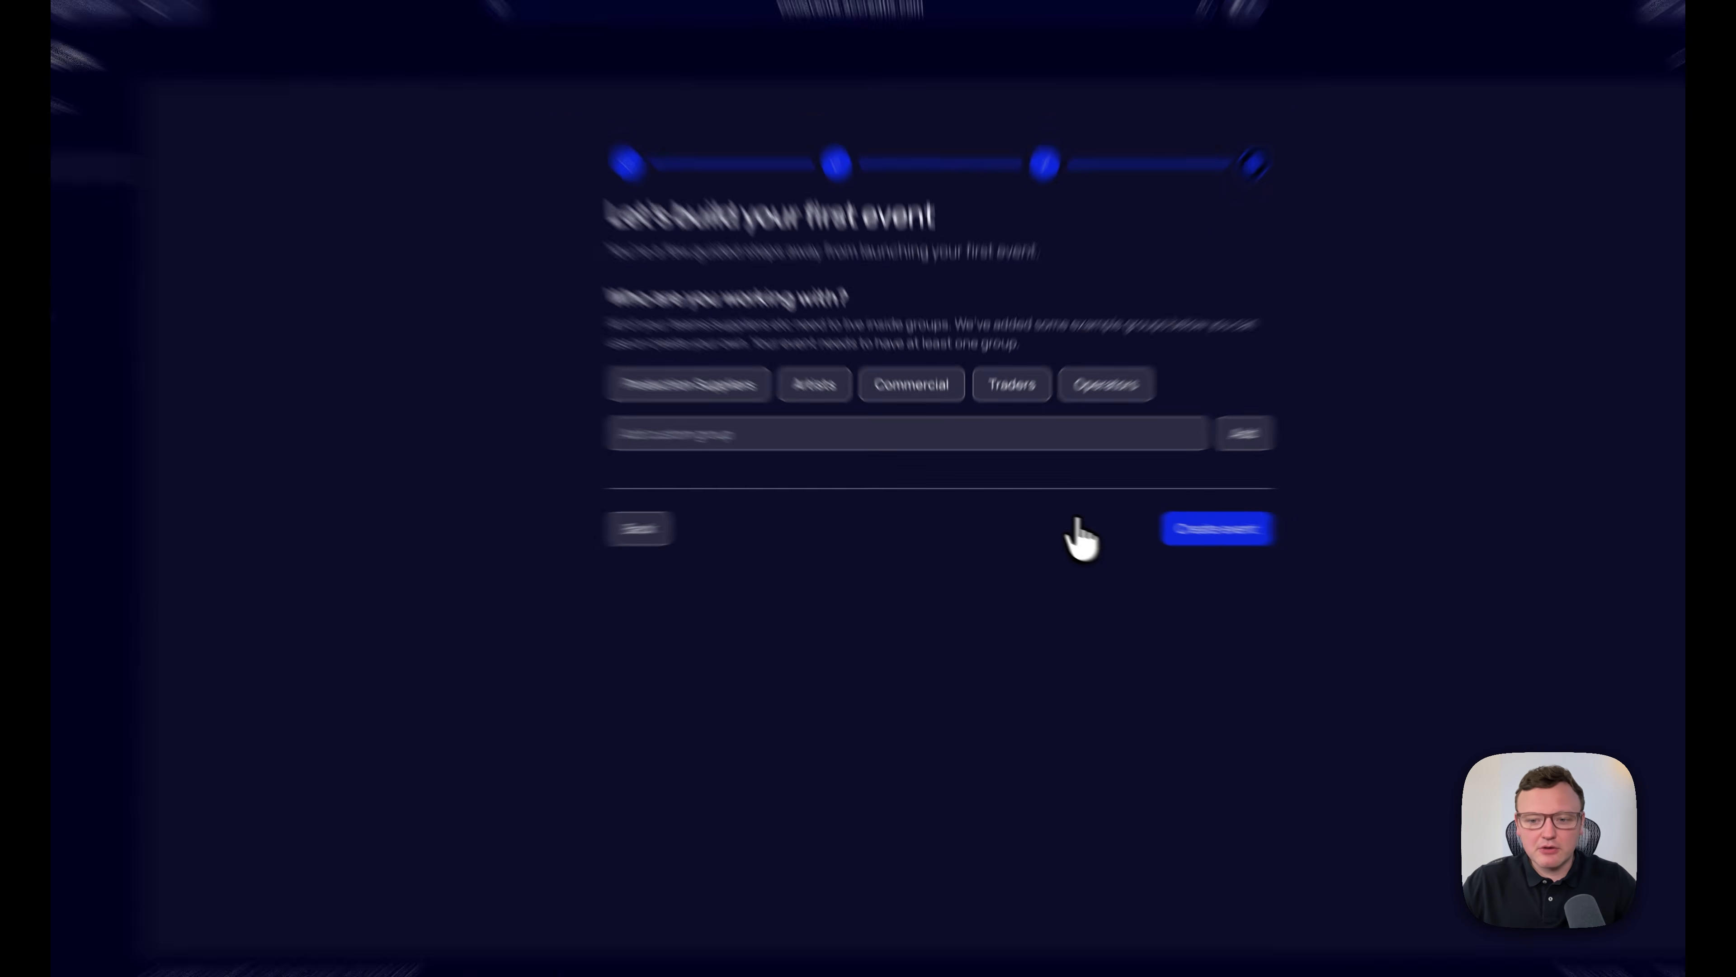
- Select Production Suppliers, Artists and Traders, add a custom Media group, and create the event
click(549, 386)
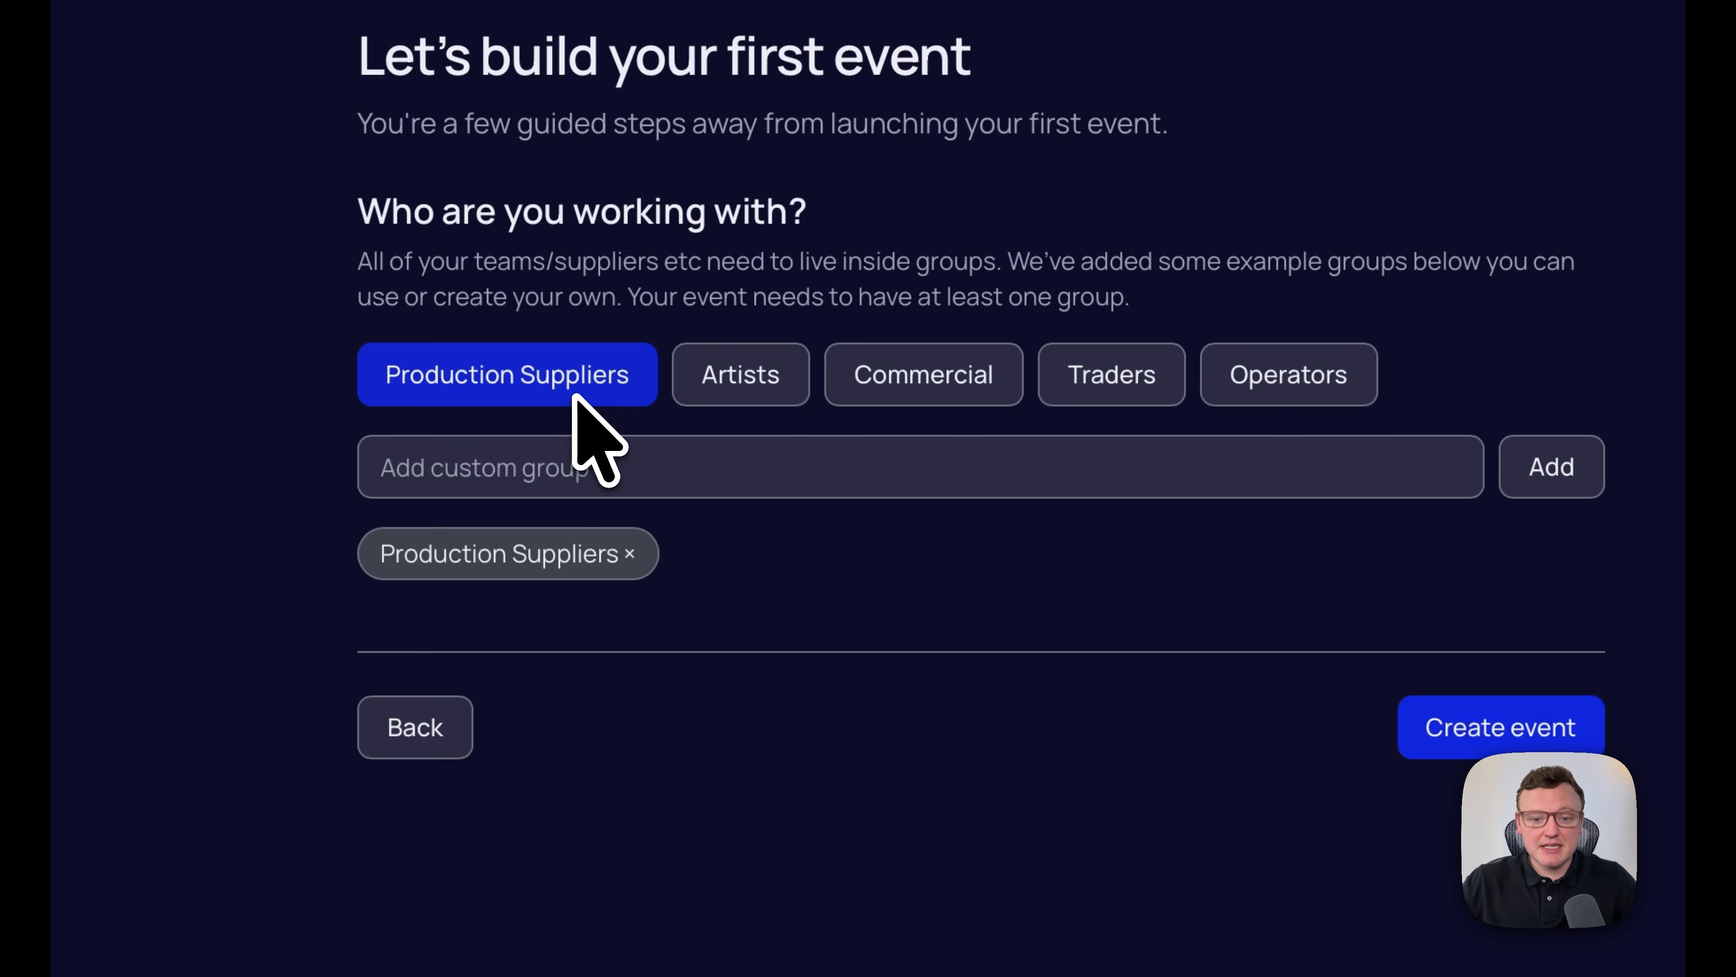
click(747, 396)
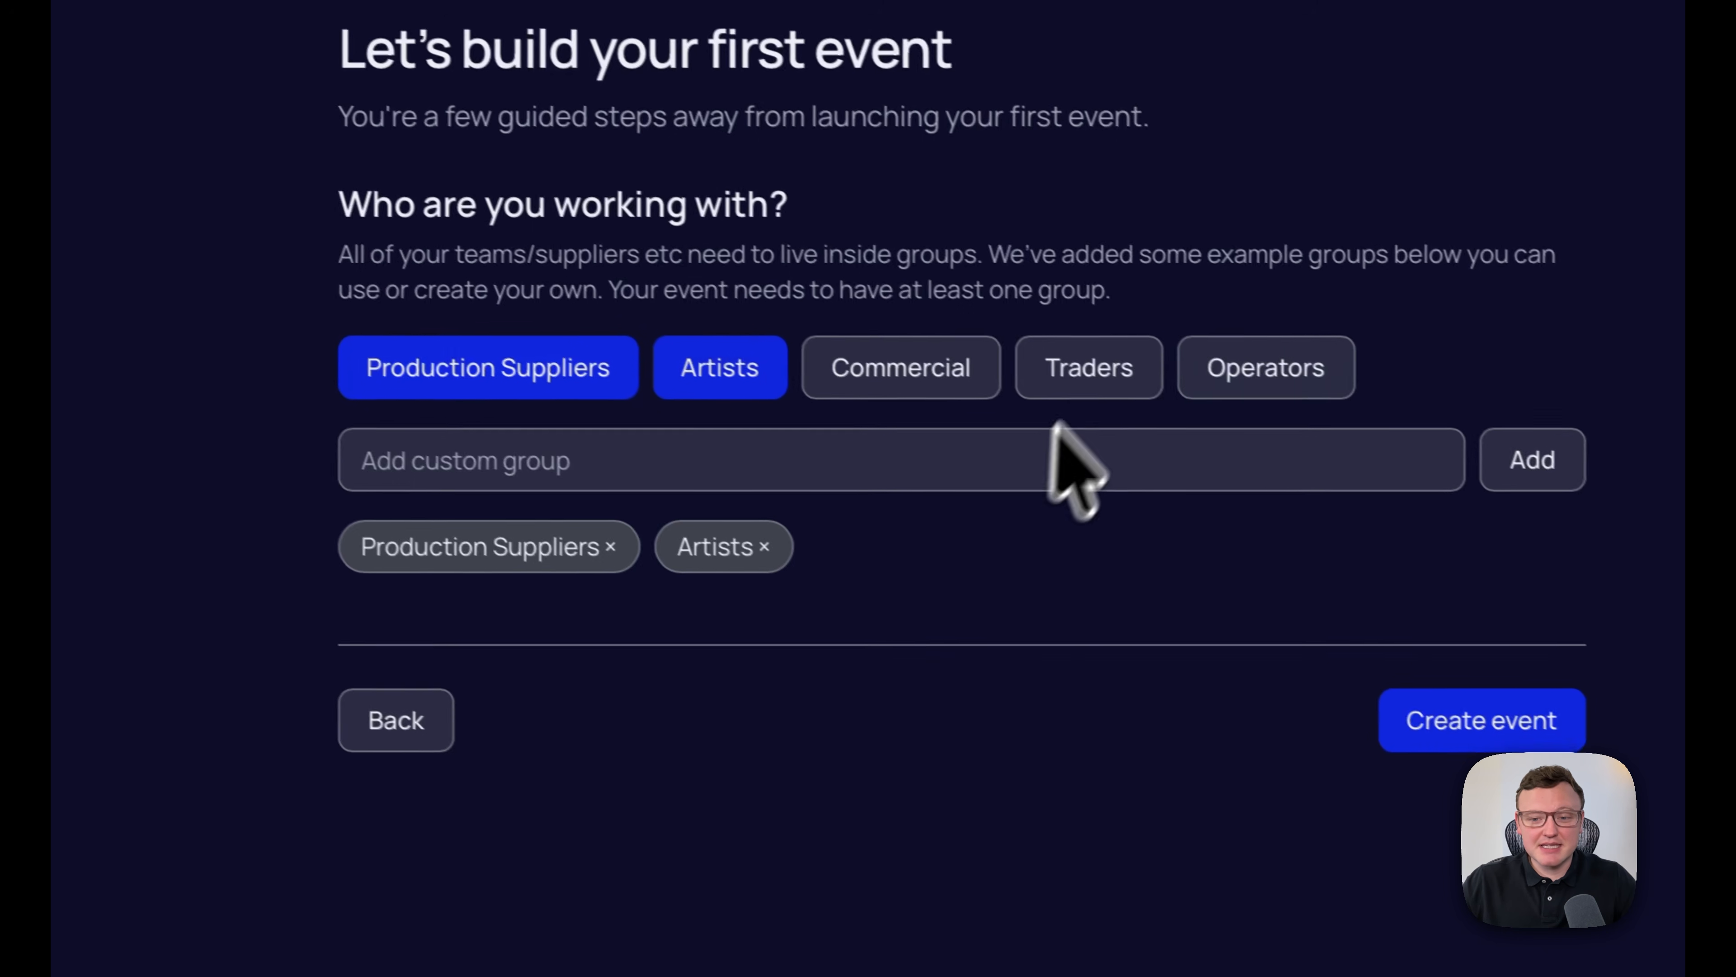
click(1110, 378)
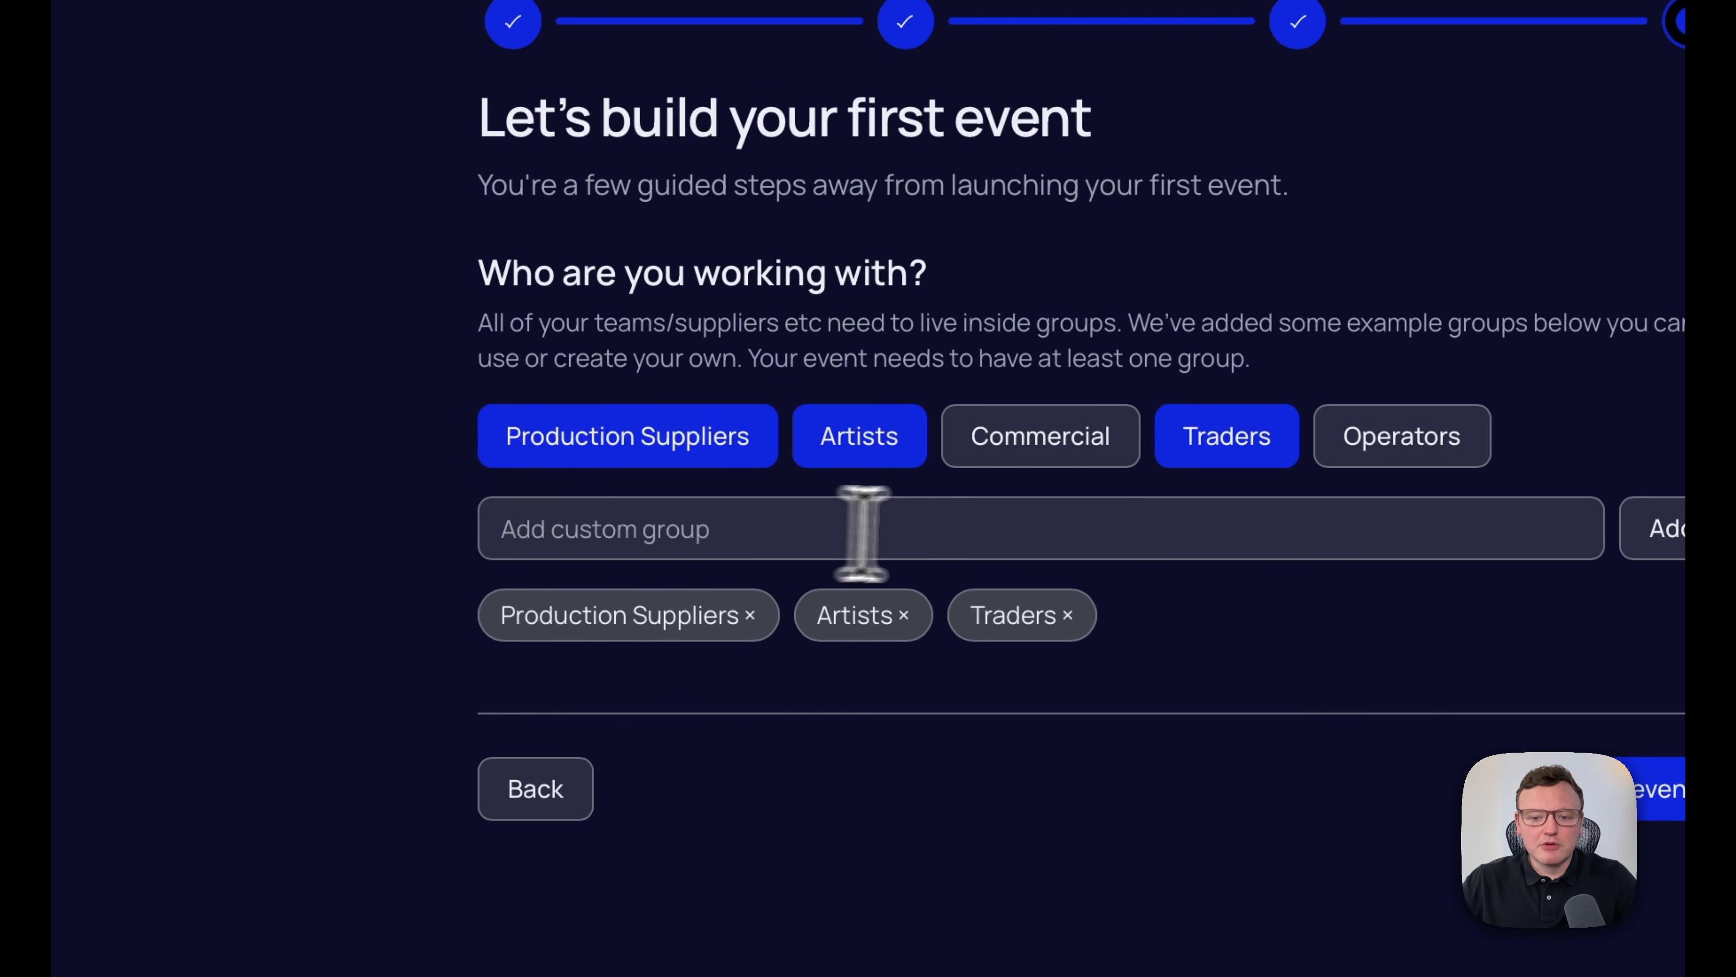
click(914, 517)
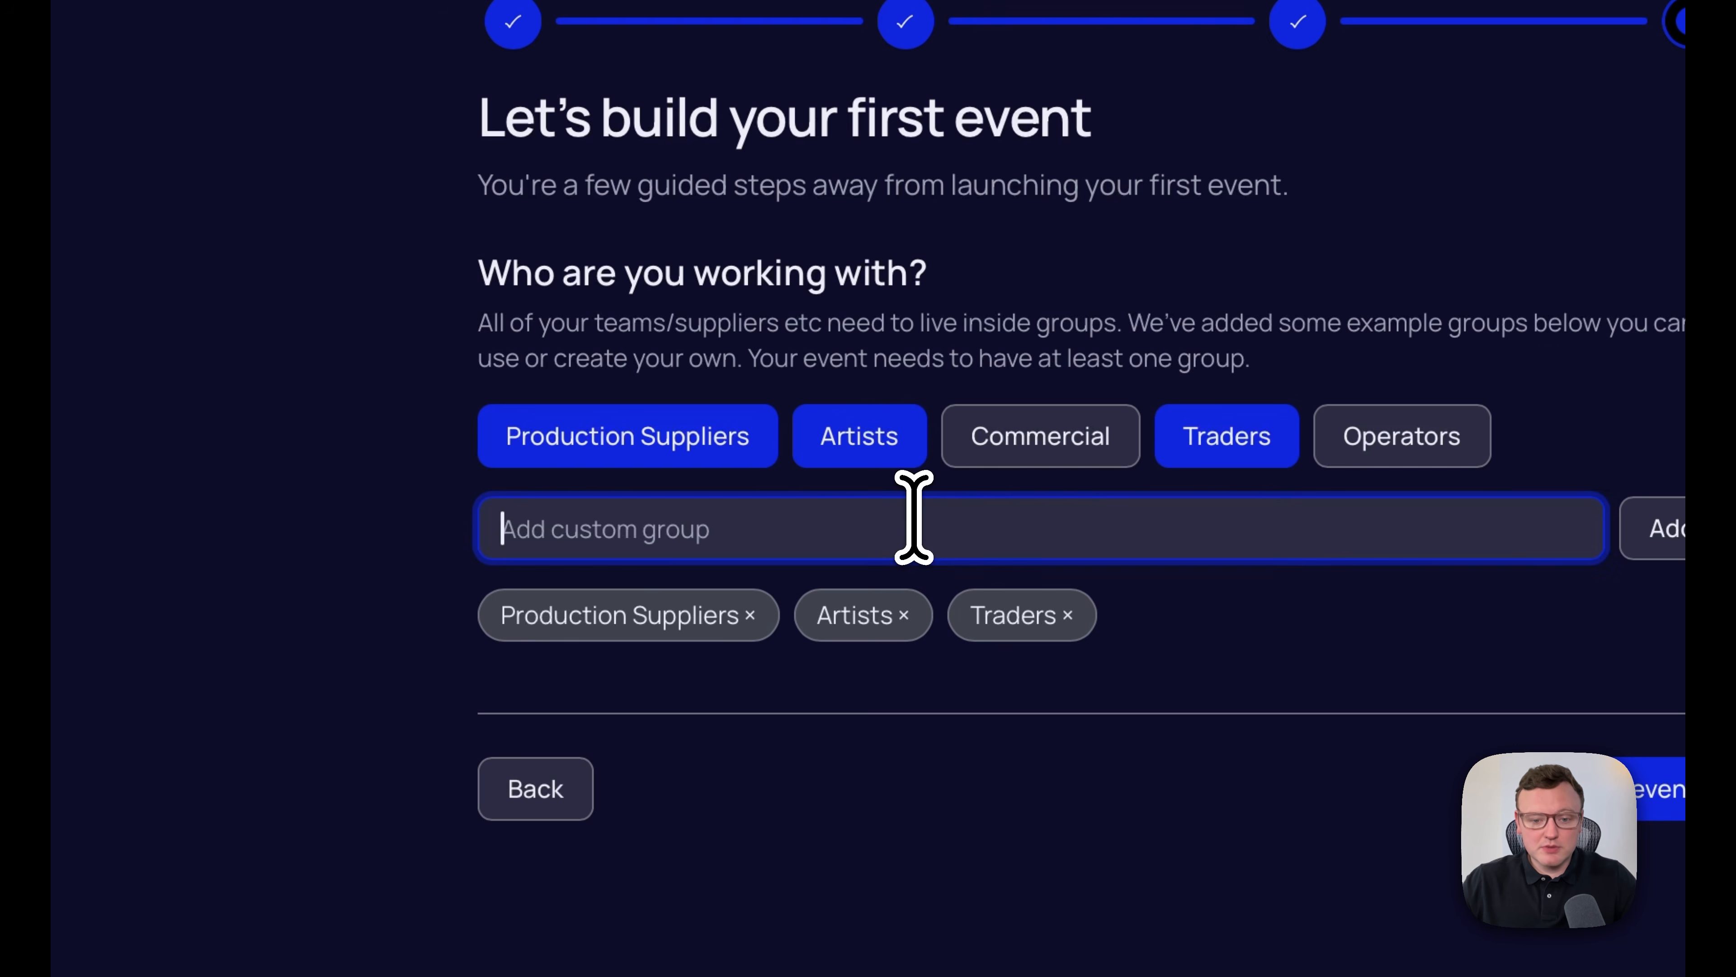
text(Media)
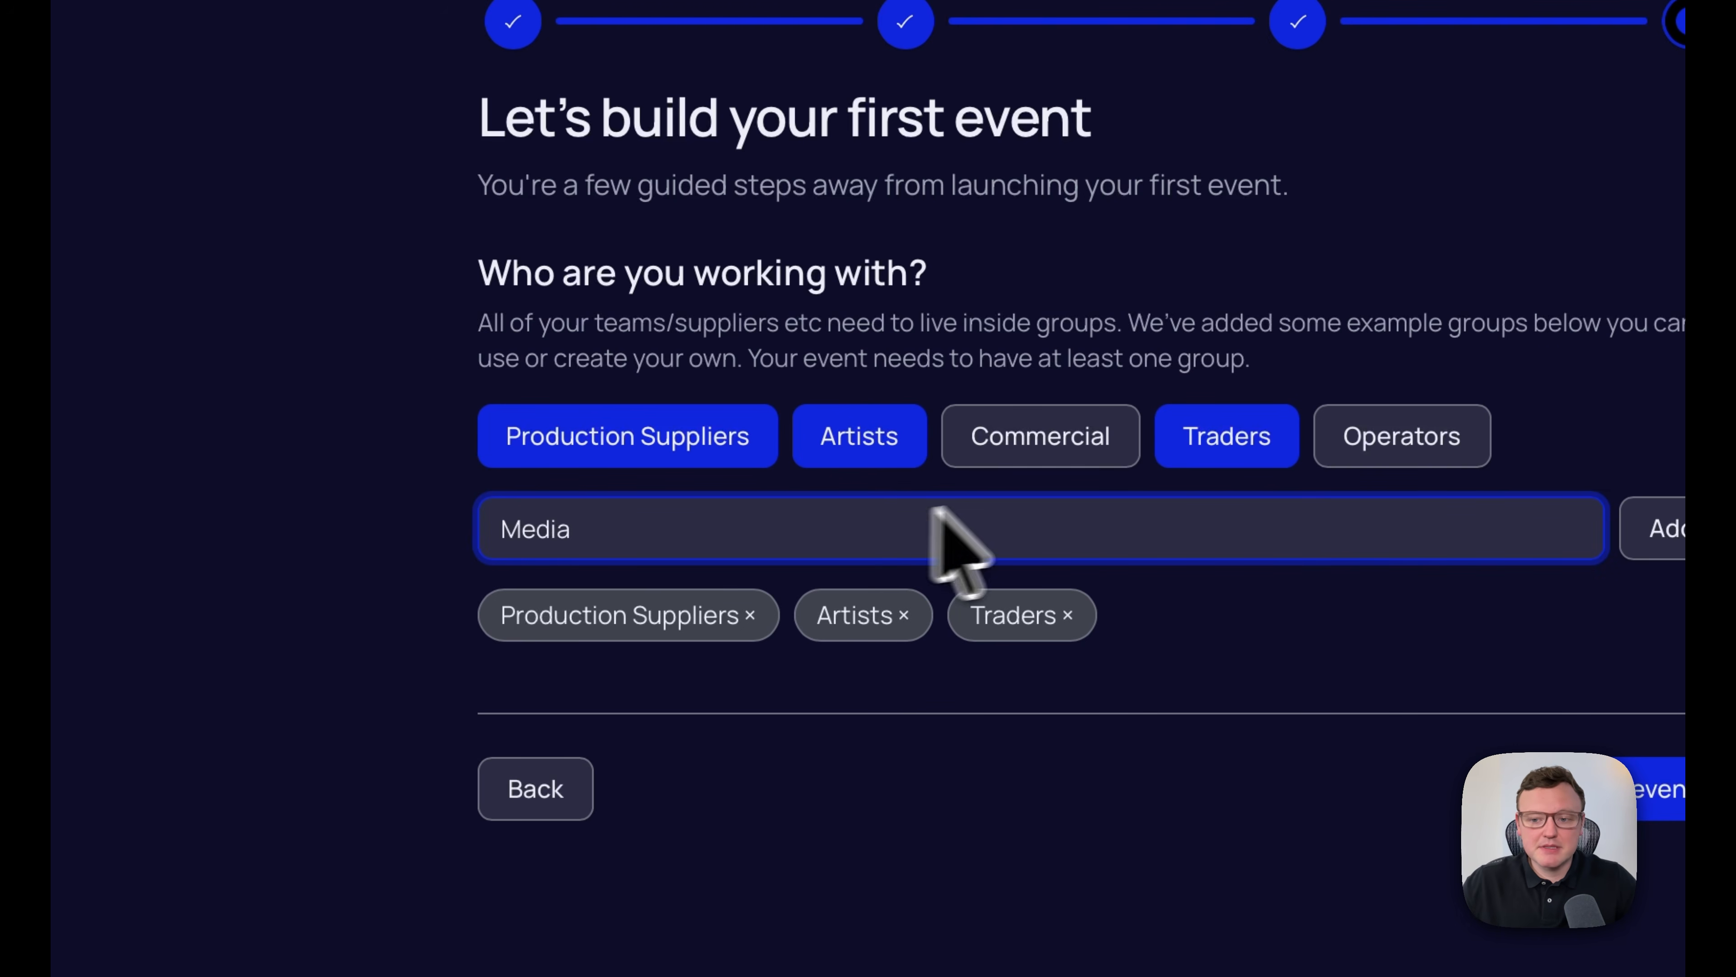
click(1675, 537)
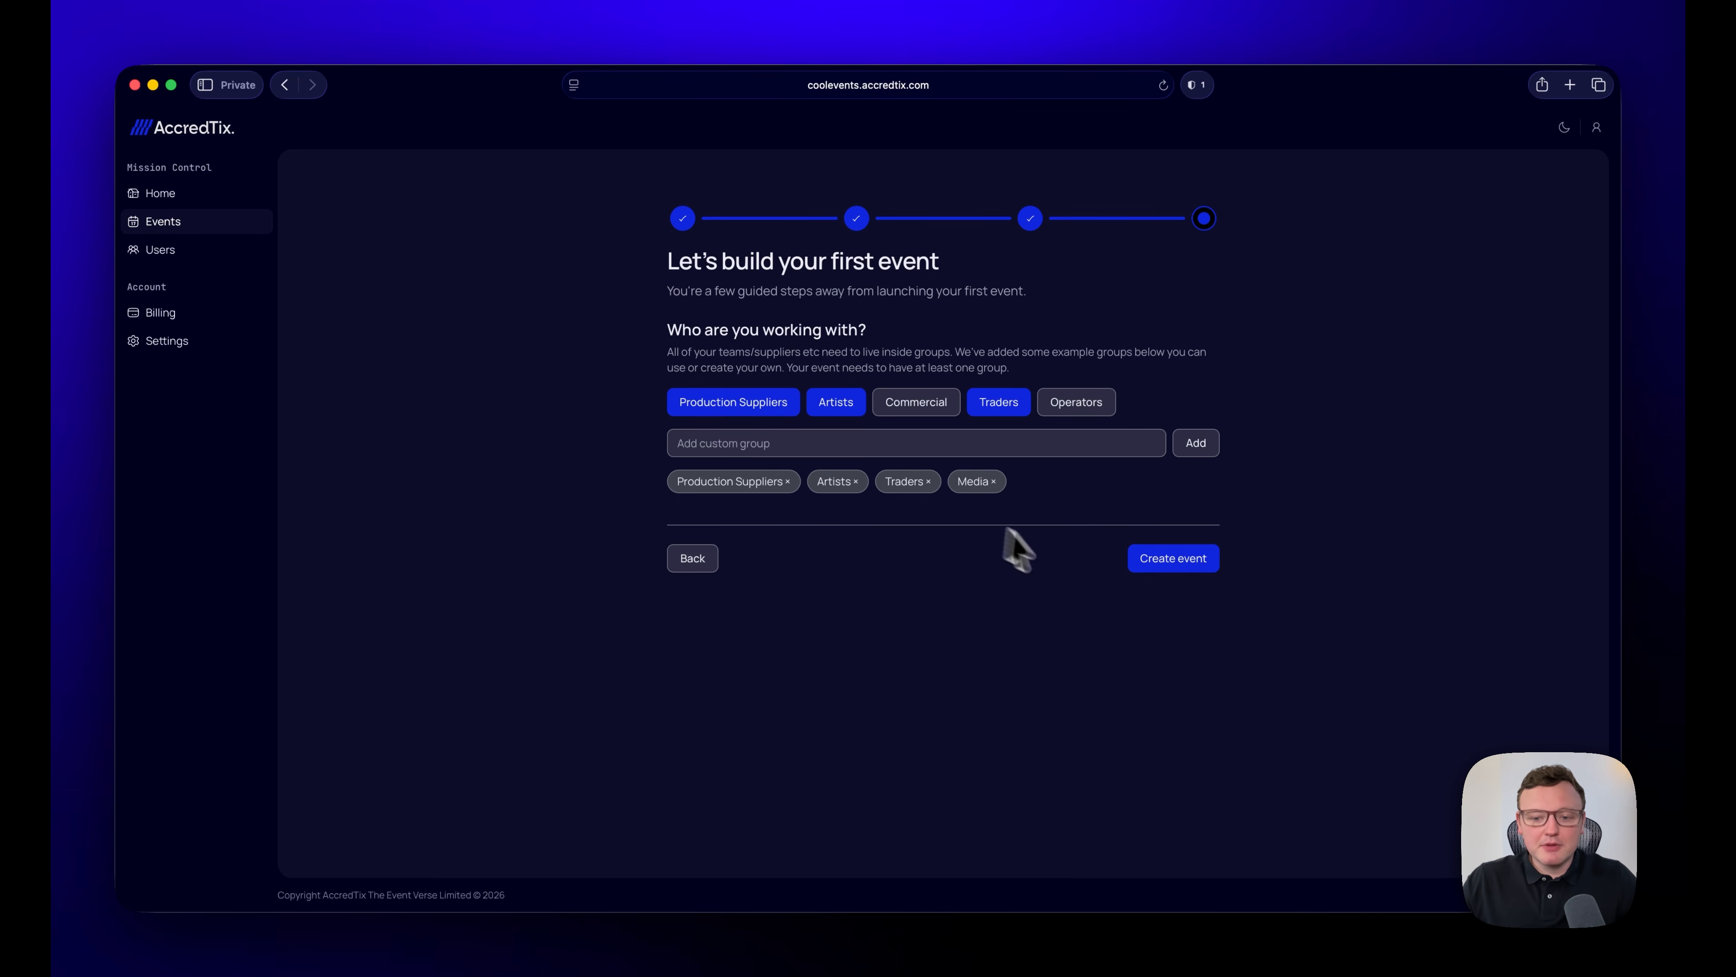
click(1165, 564)
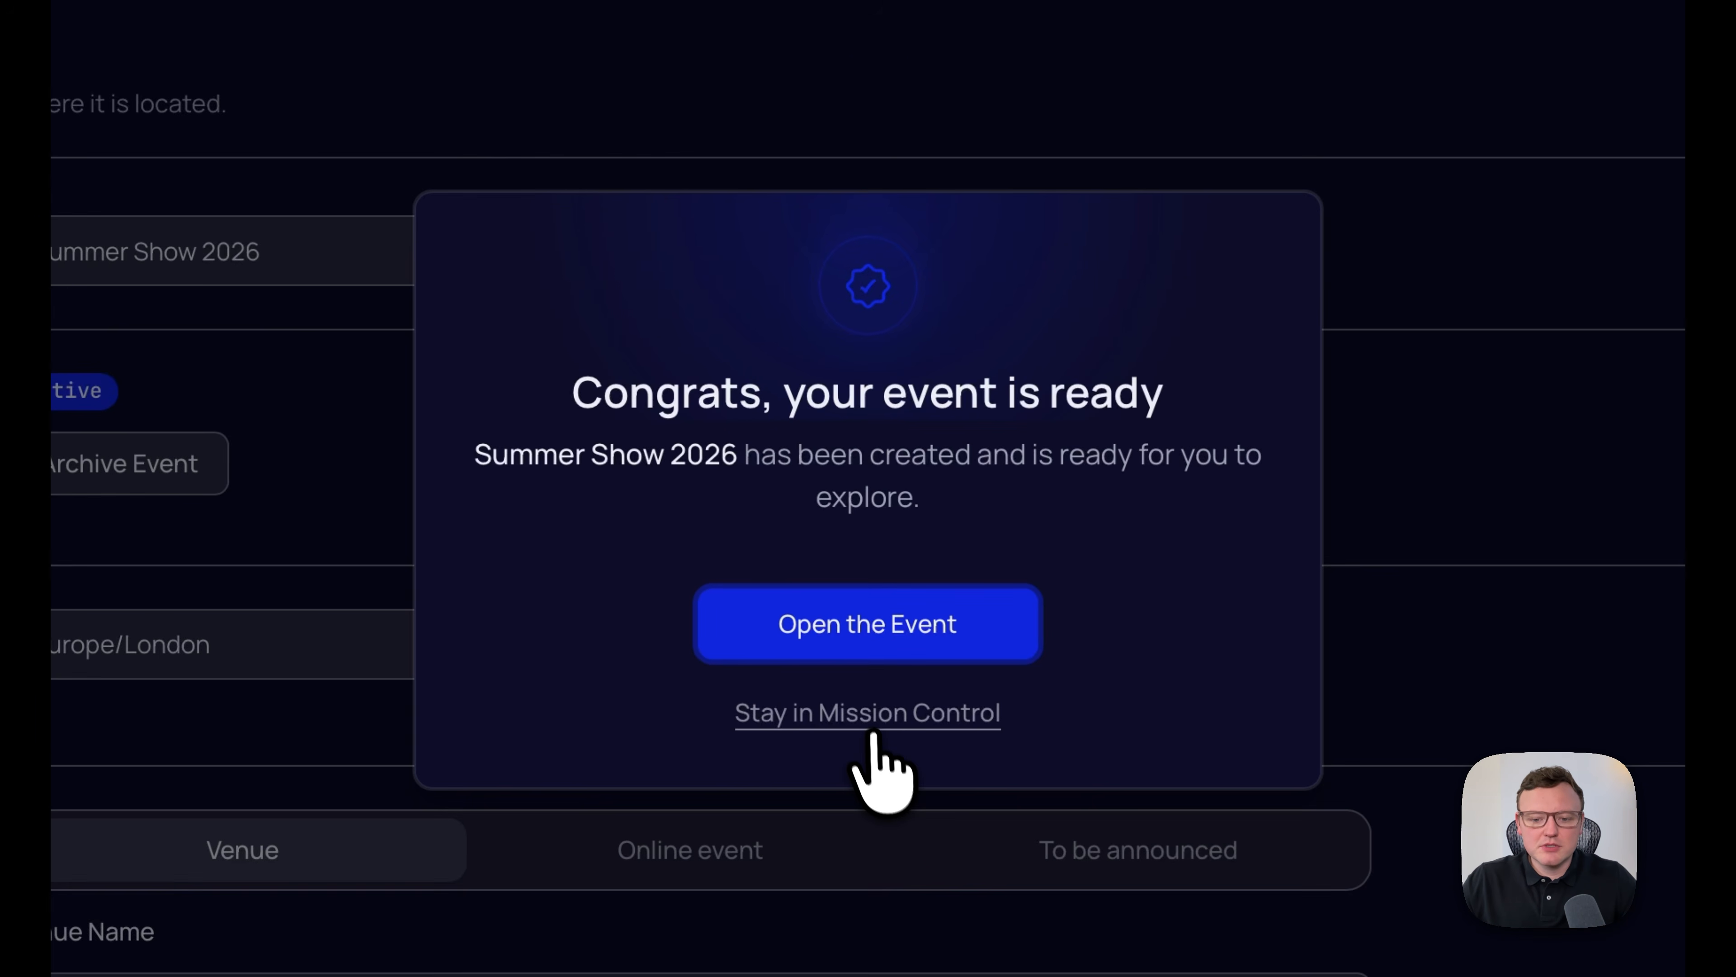
- Stay in Mission Control from the congrats dialog and go to Event Branding
click(870, 718)
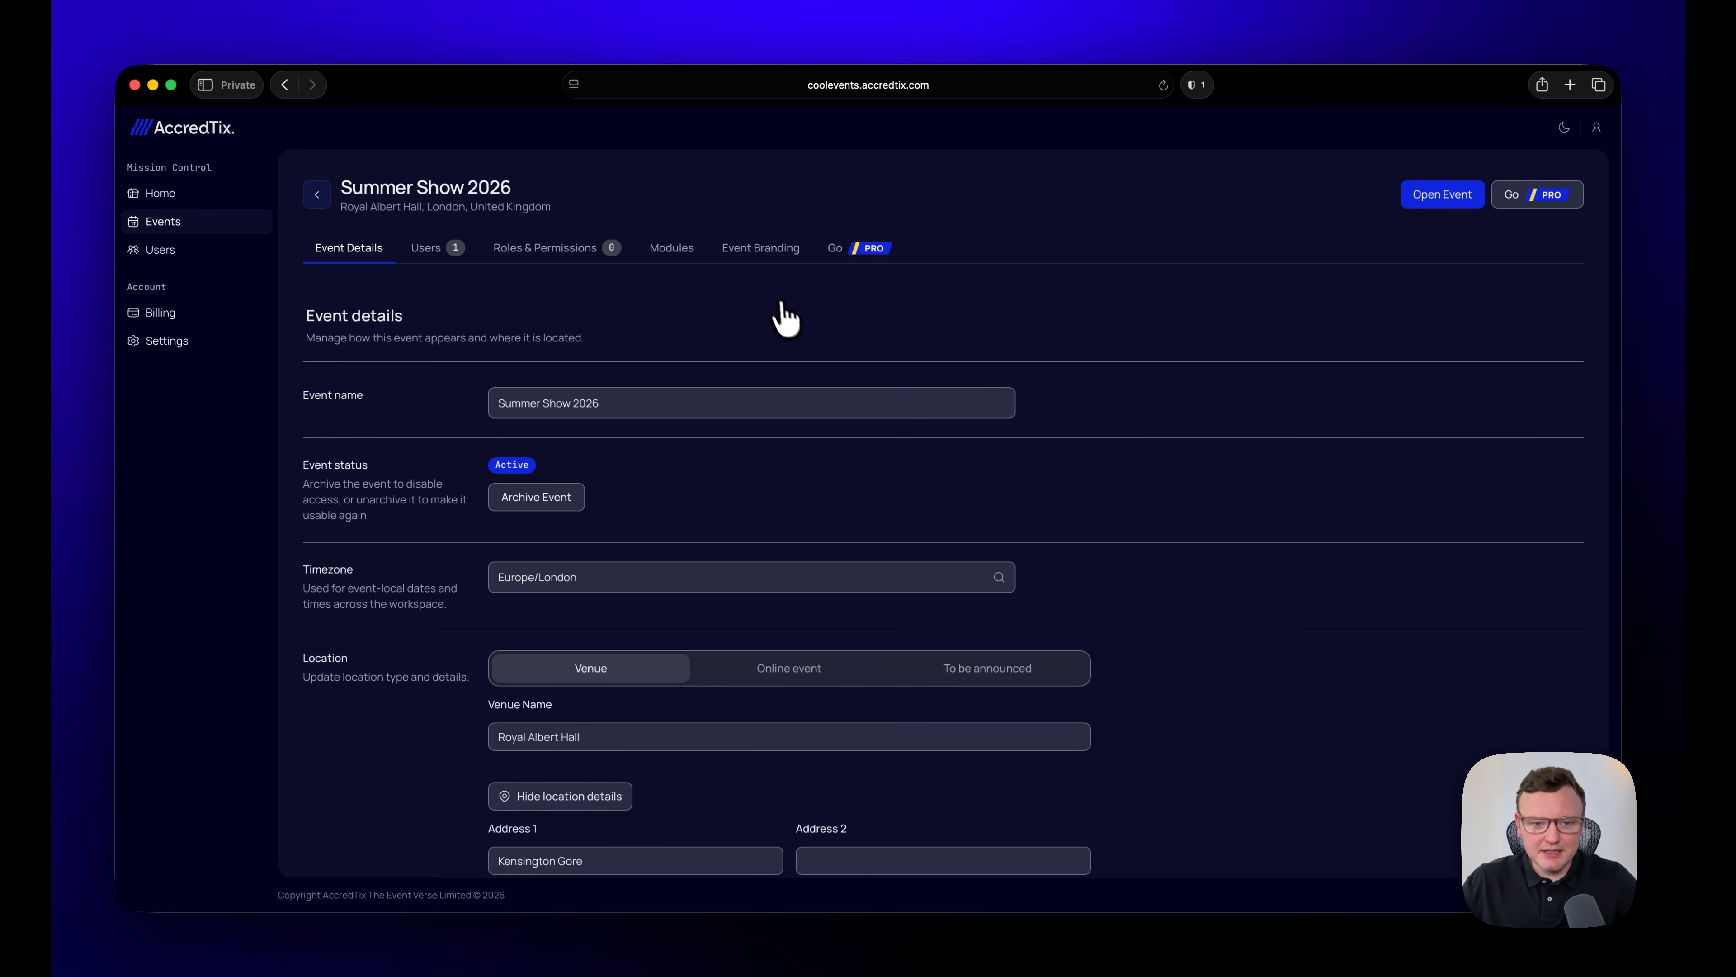
click(767, 249)
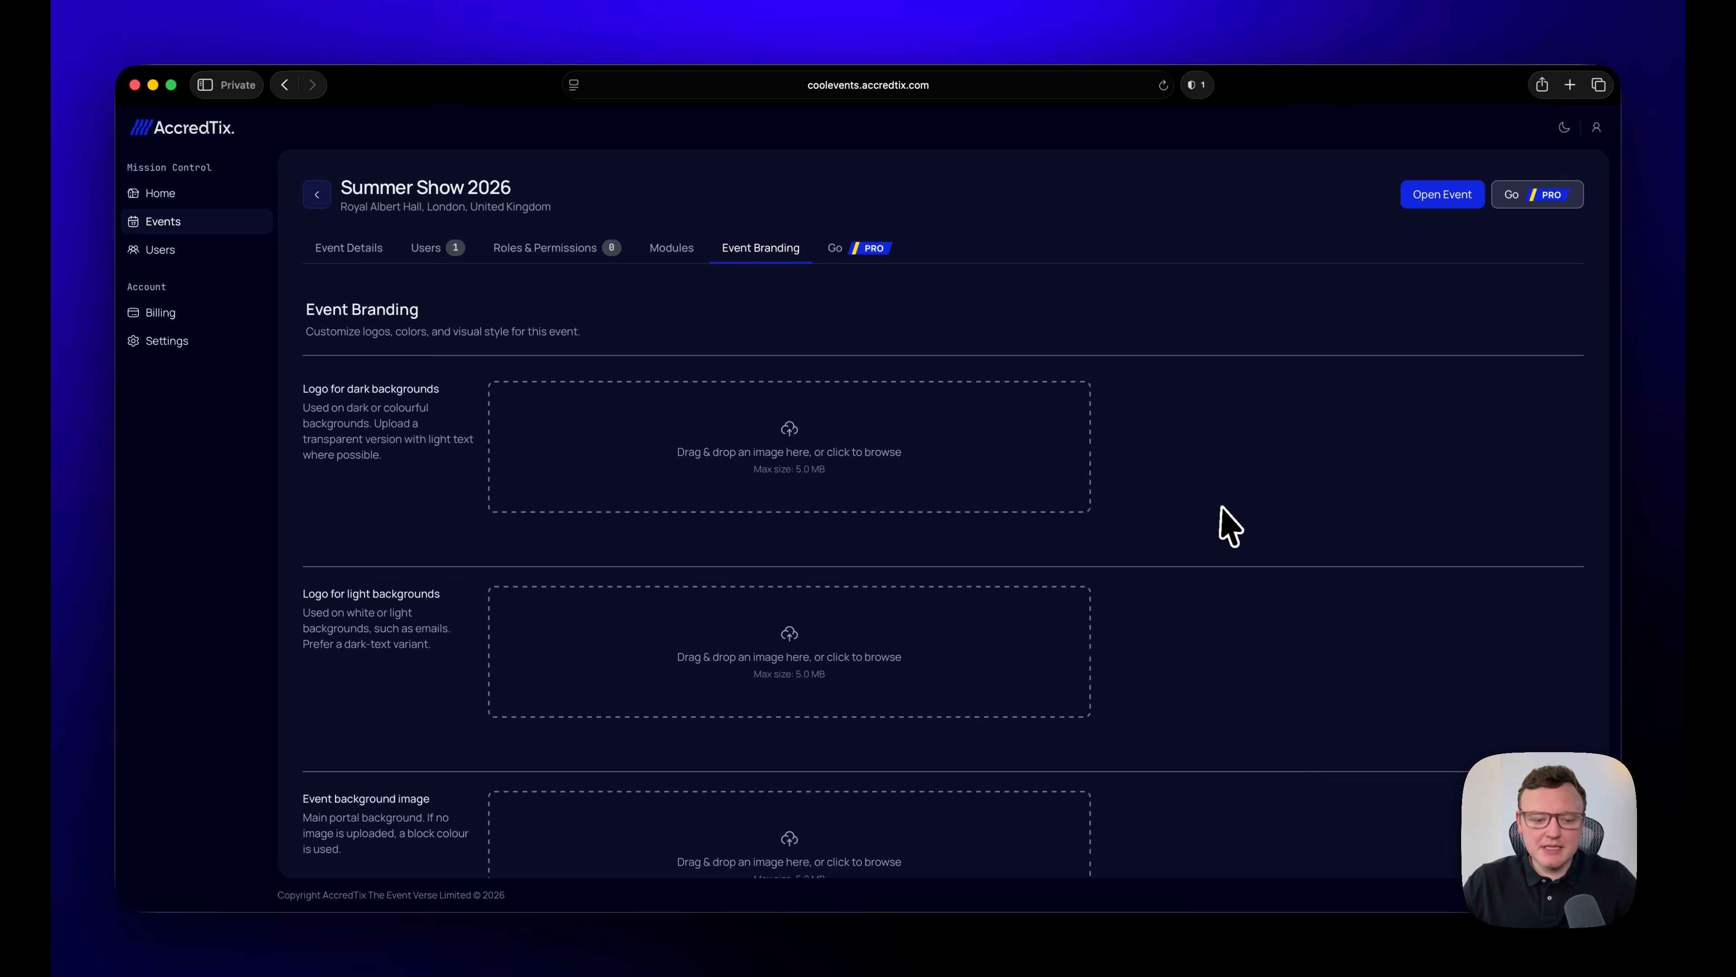
- Upload Summer Show - White.png as dark-background logo and Summer Show - Black.png as light-background logo
scroll(1230, 527, down, 3)
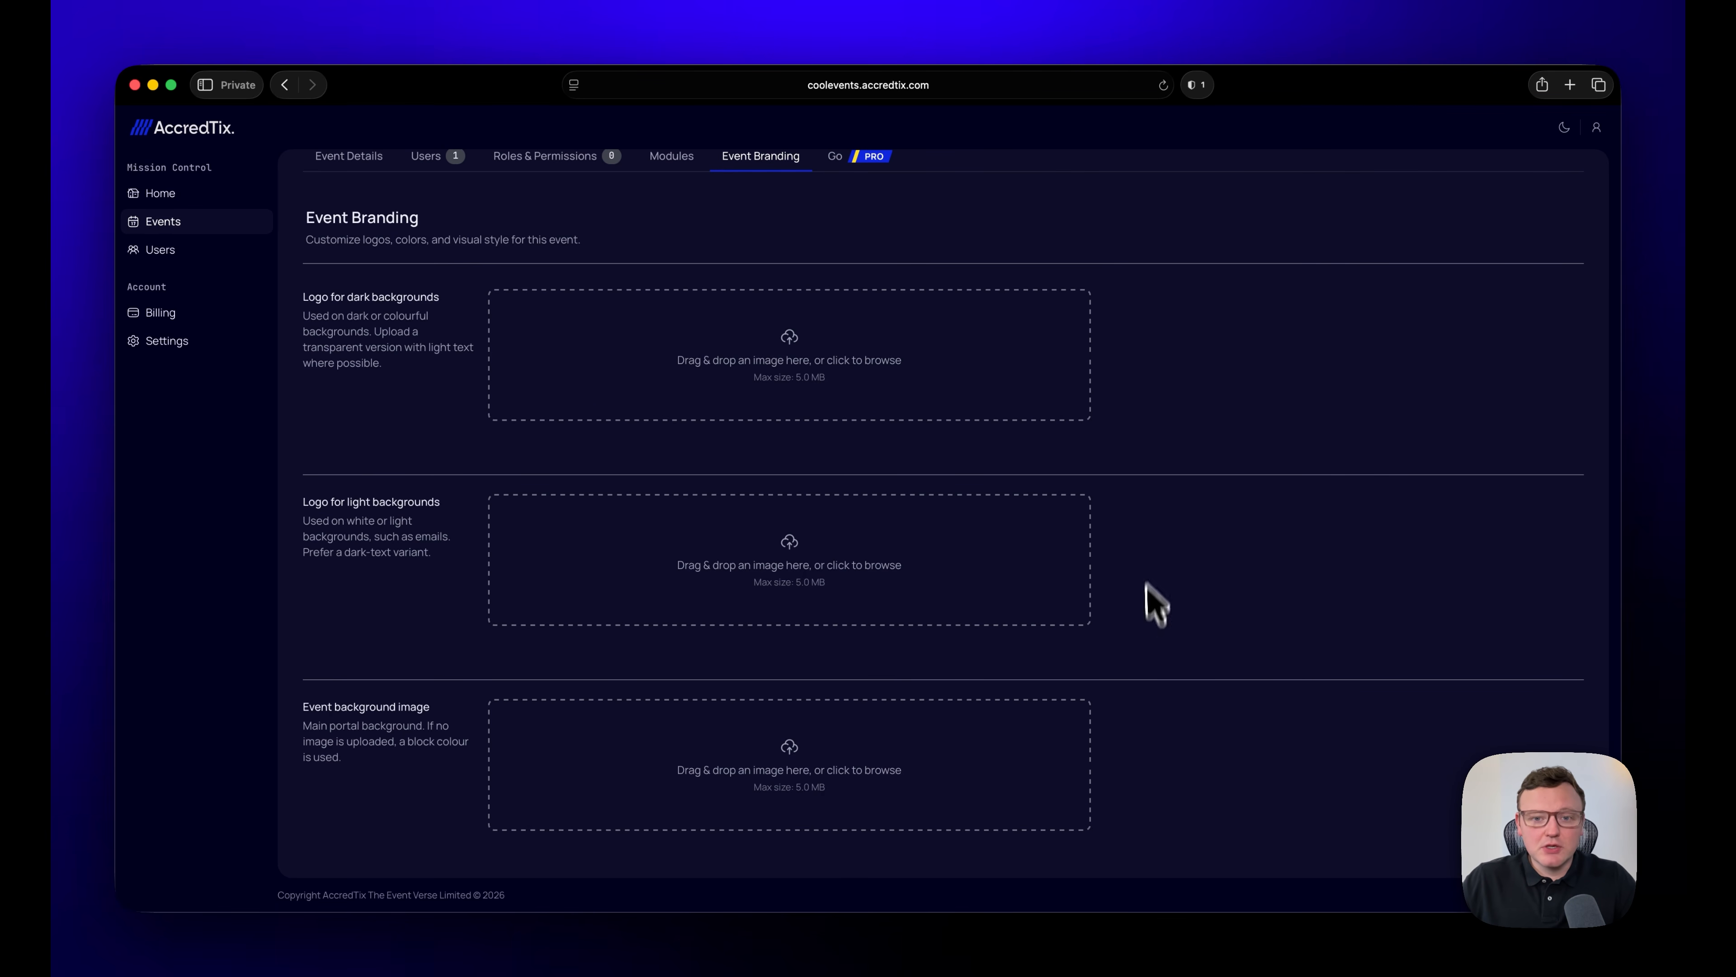
scroll(1162, 472, up, 3)
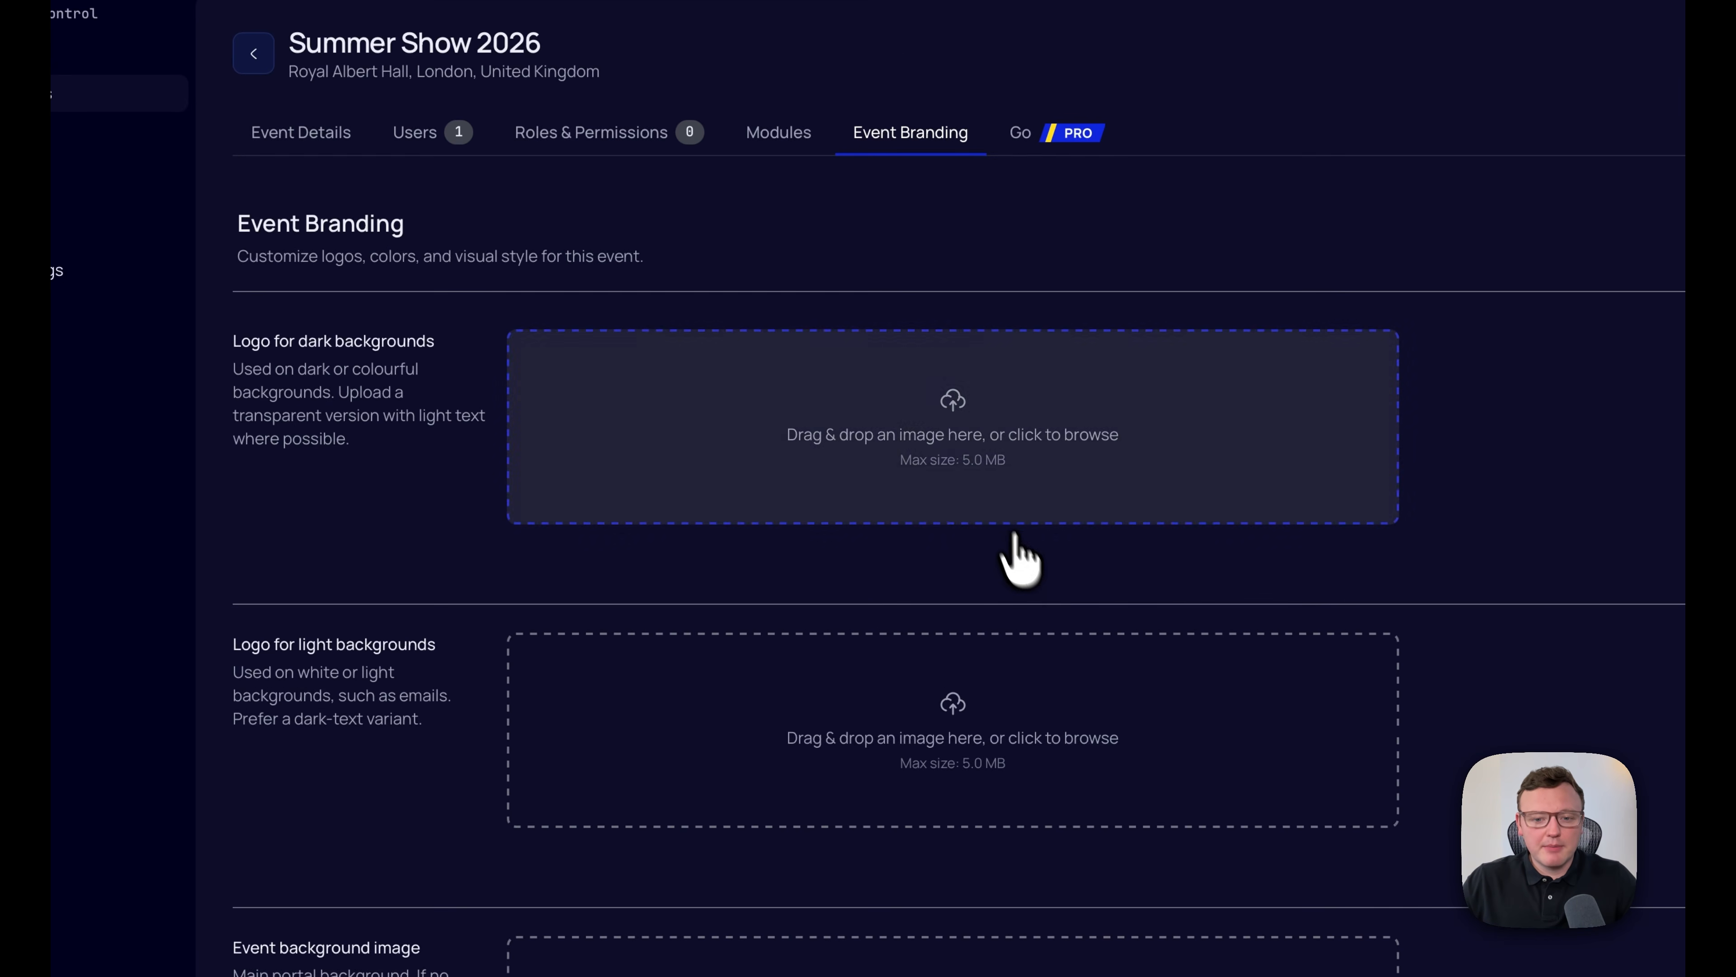
click(968, 453)
double_click(997, 411)
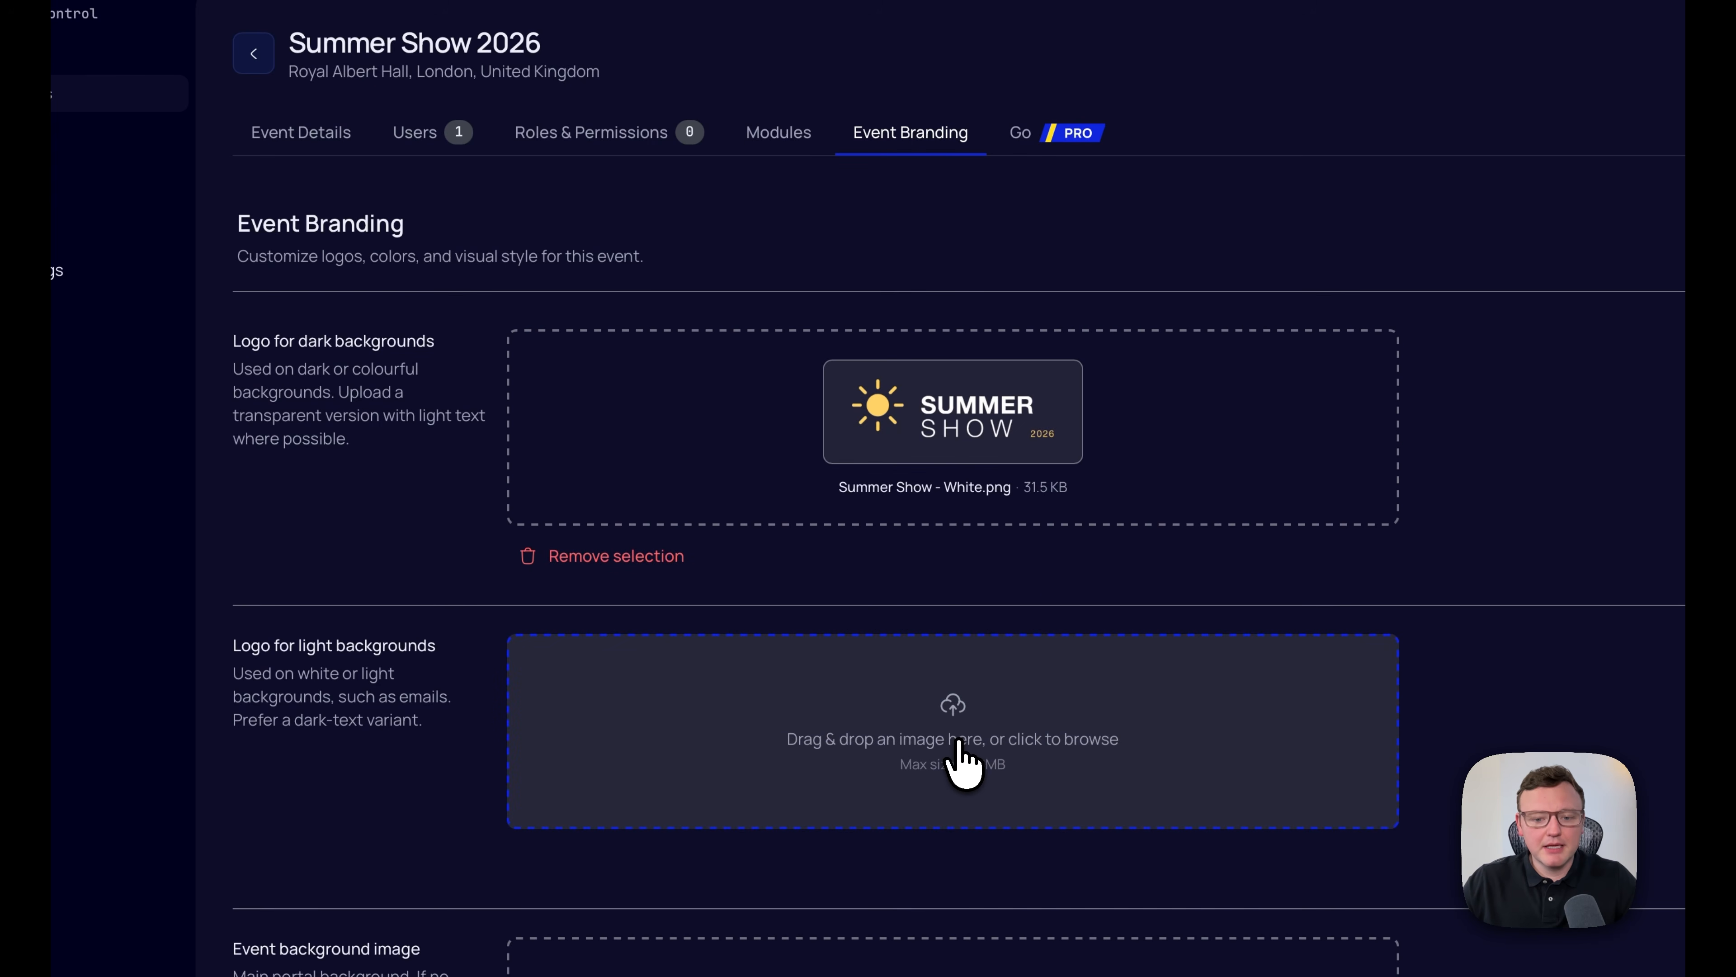
click(975, 749)
double_click(1011, 431)
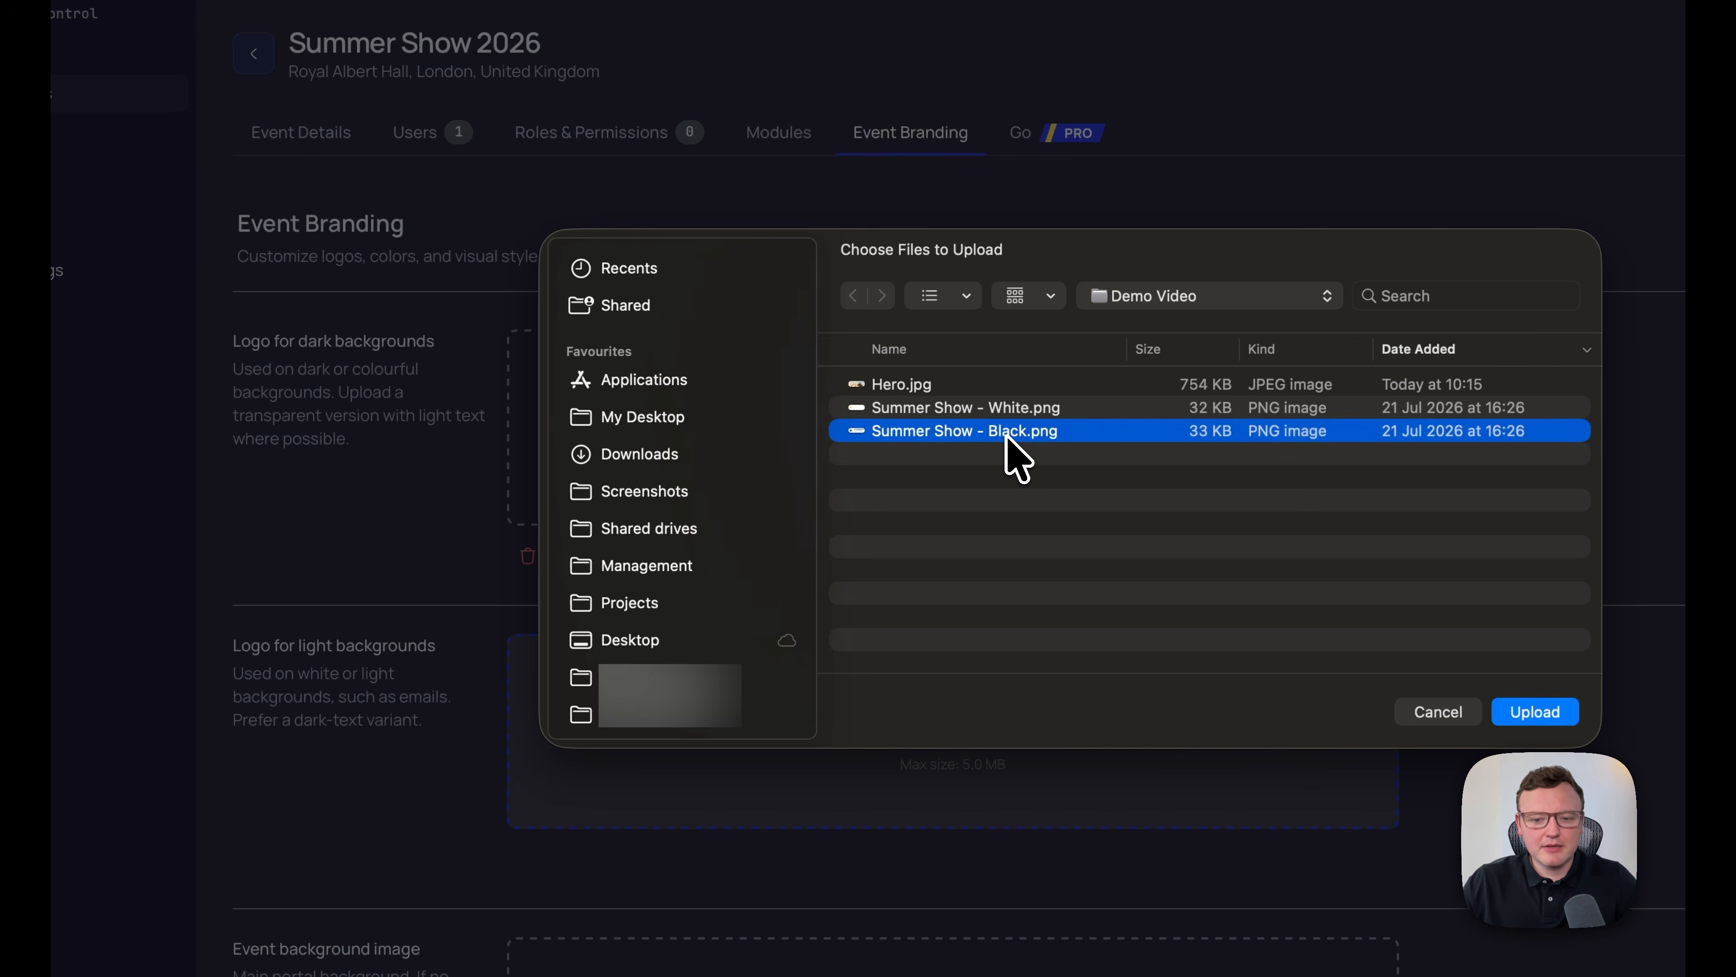
- Upload Hero.jpg as the event background image
scroll(1194, 620, down, 5)
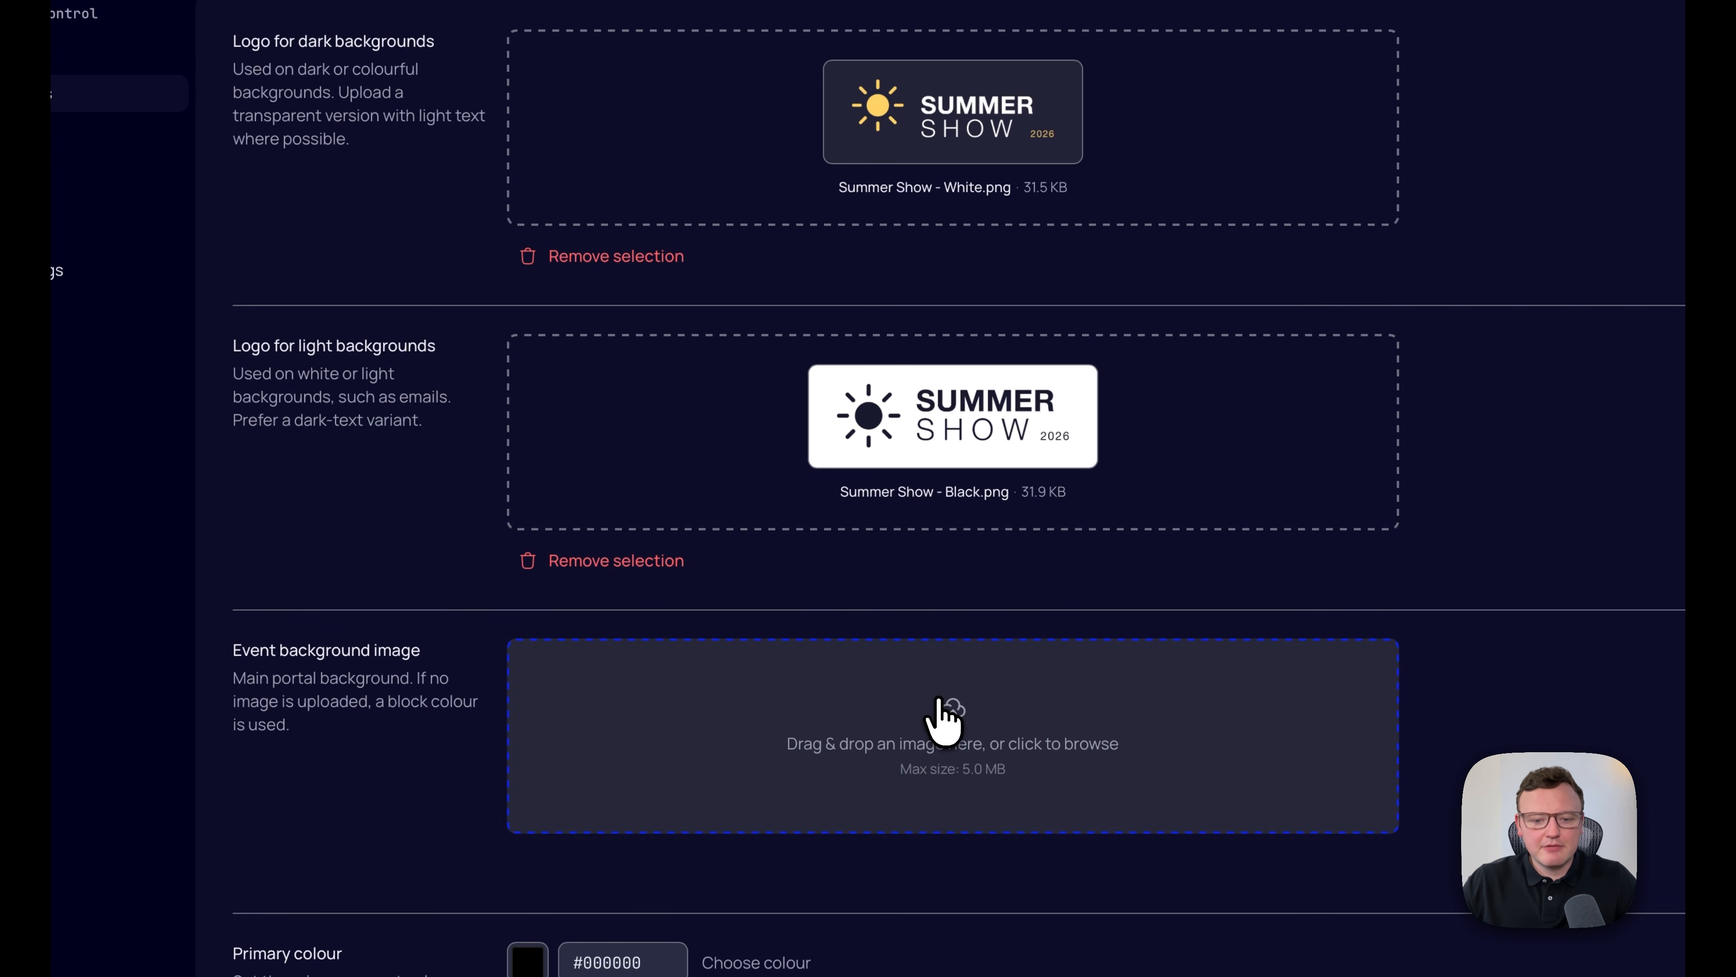
click(944, 721)
click(908, 385)
double_click(910, 385)
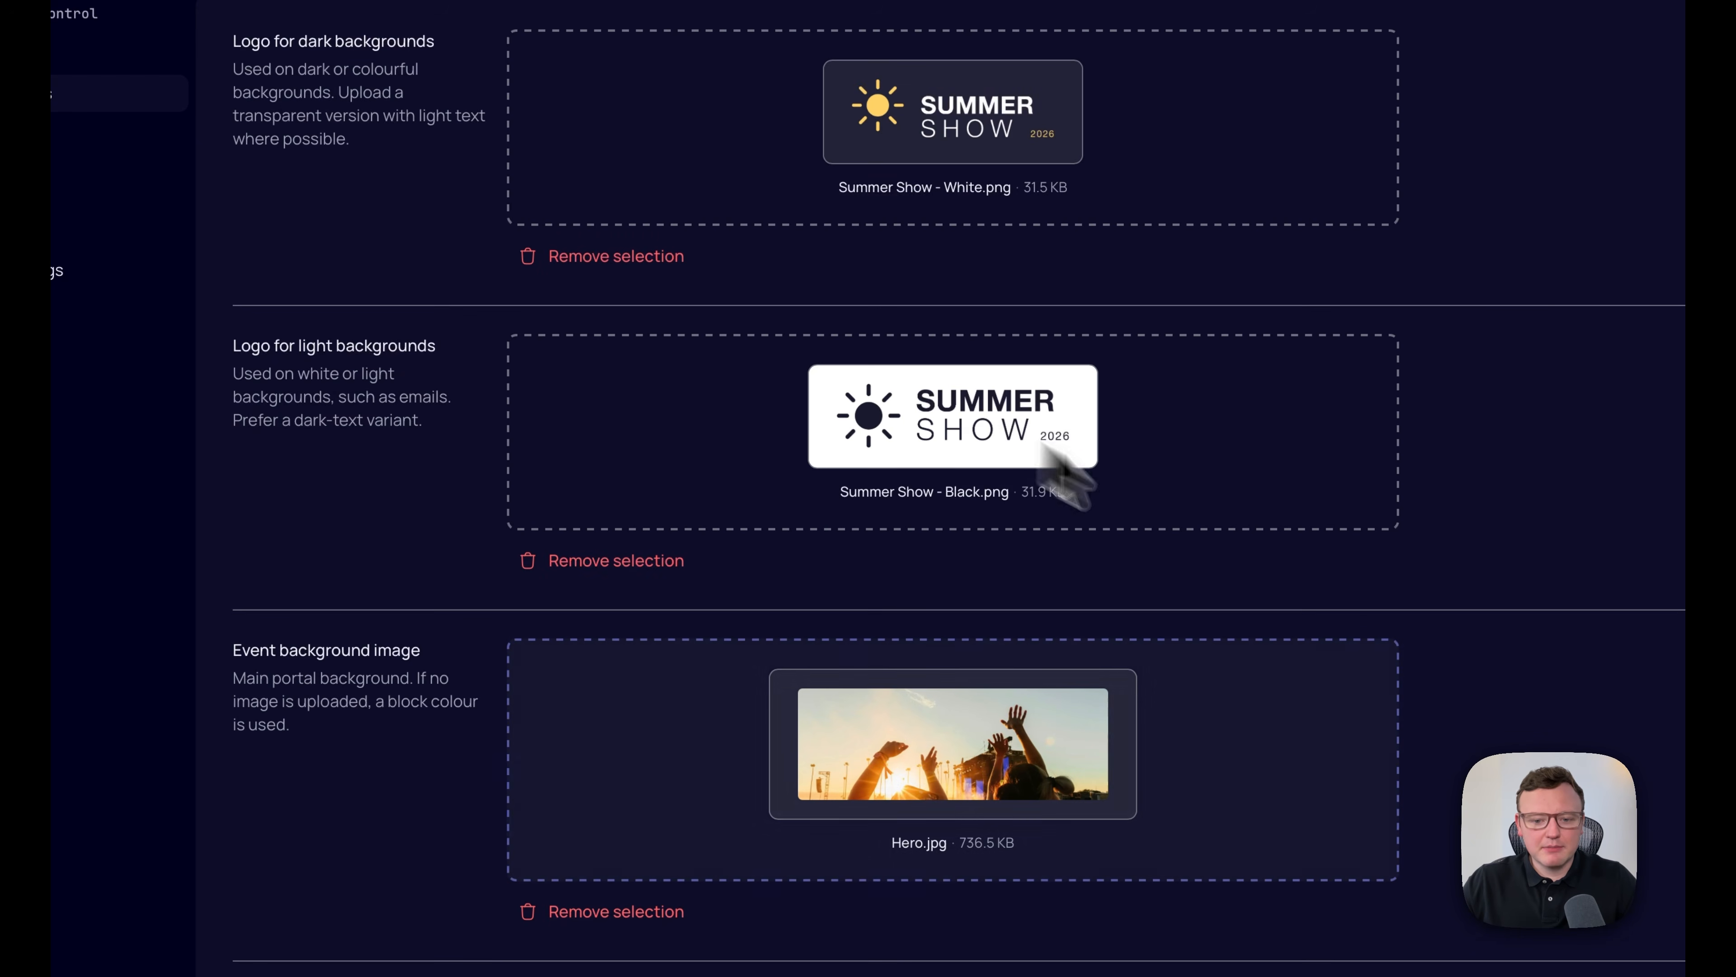
scroll(1503, 620, down, 4)
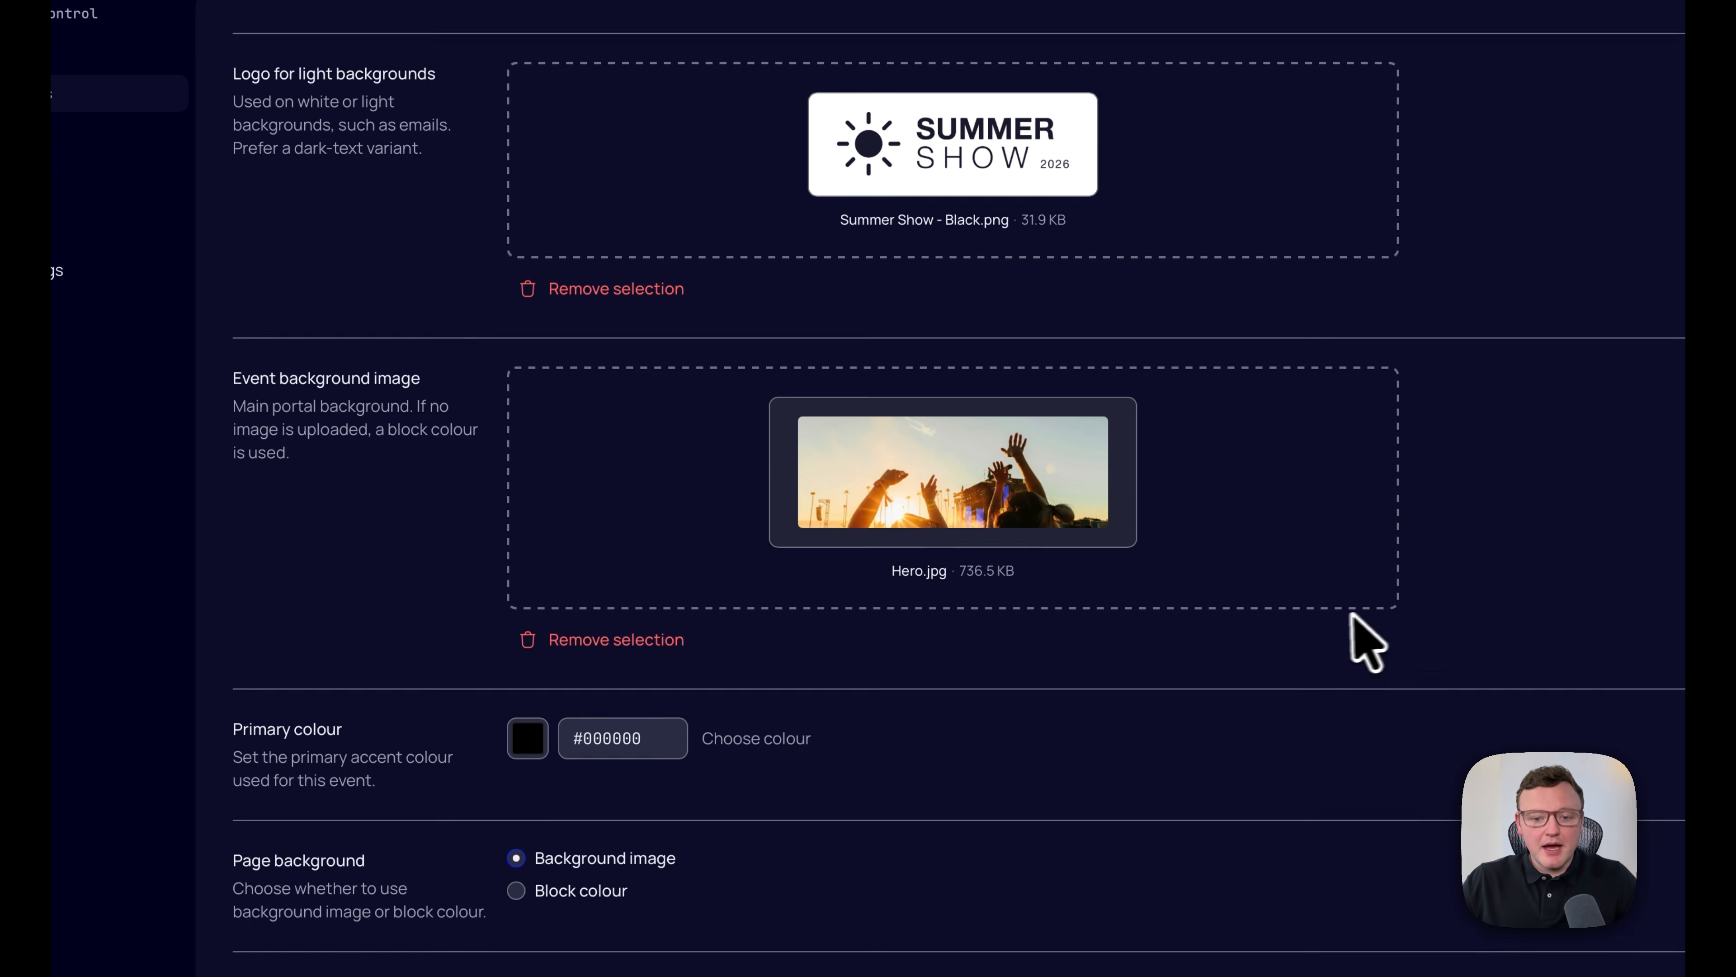
scroll(1349, 632, down, 2)
- Set the primary accent colour to fully saturated yellow #D7BB00 and save the branding
click(517, 614)
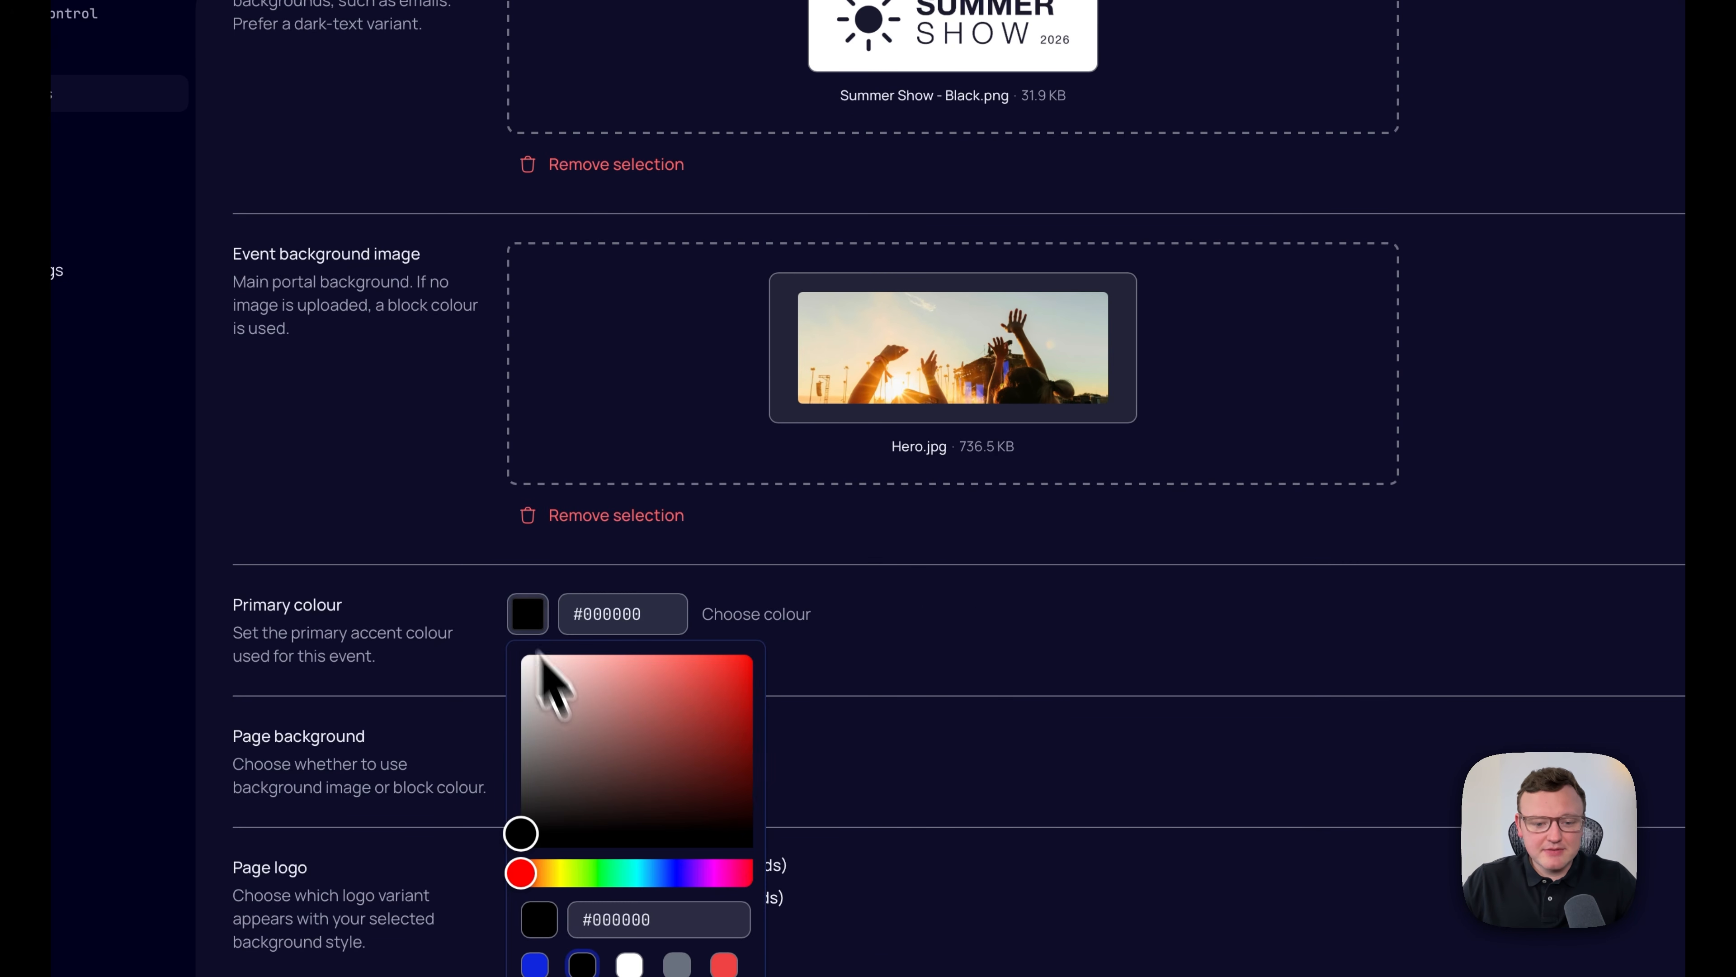
click(559, 873)
drag(675, 711, 762, 686)
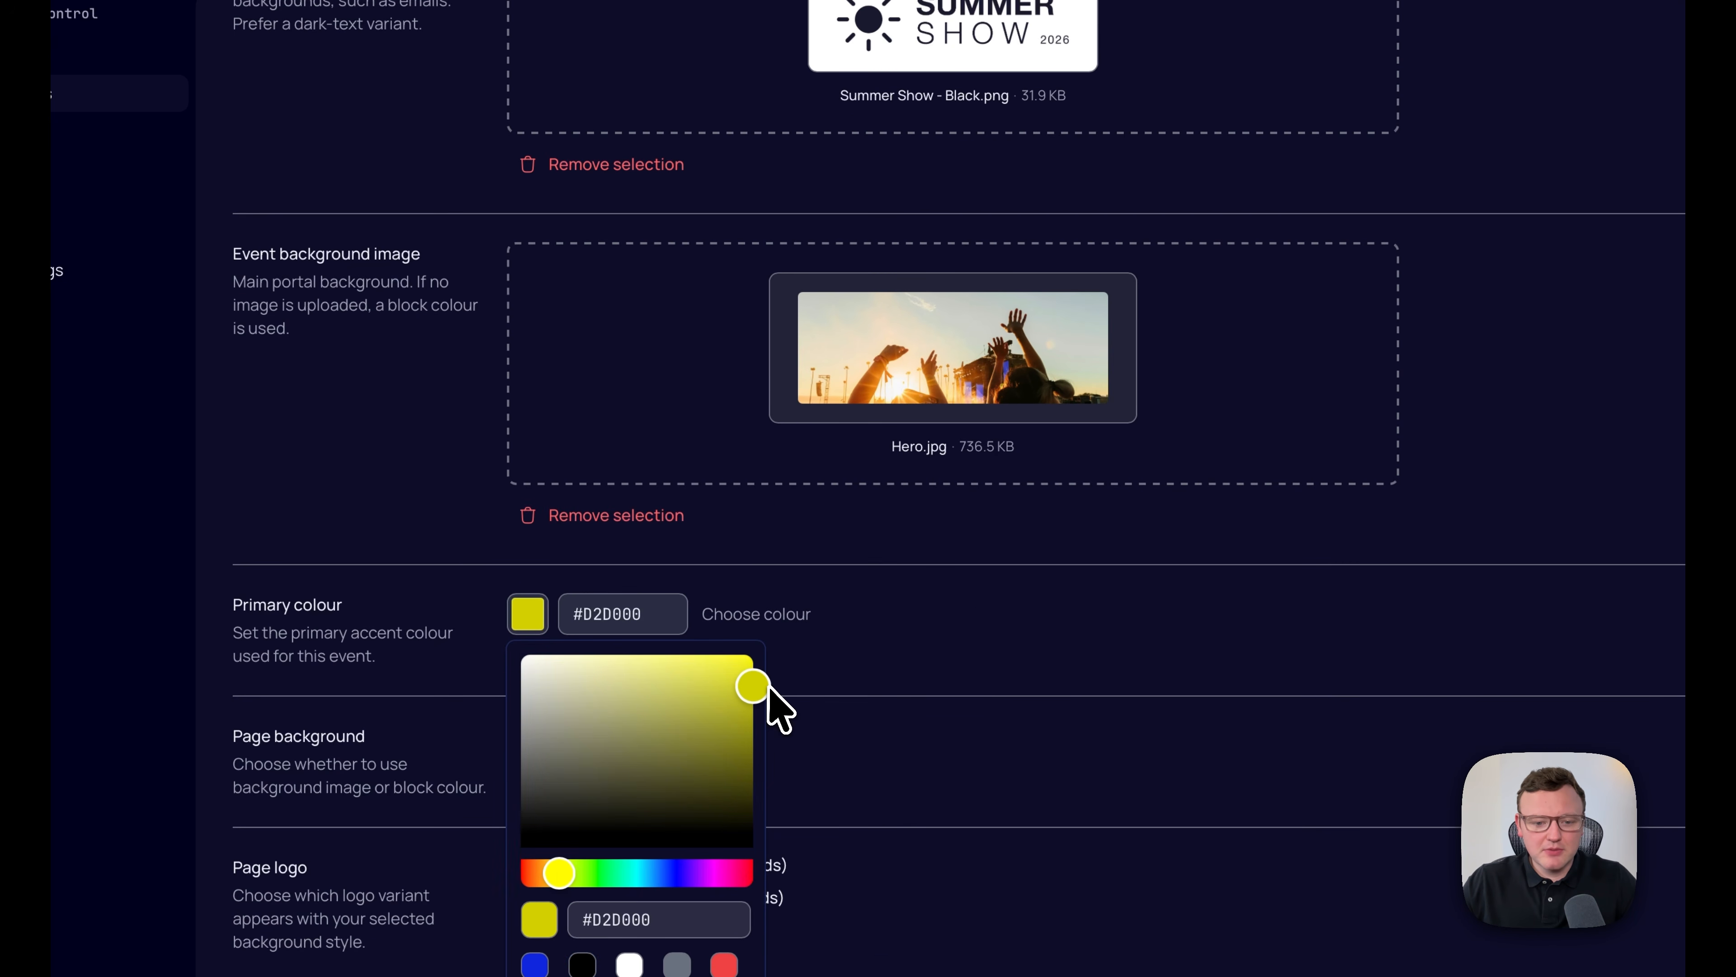
mouse_move(562, 874)
mouse_down()
mouse_move(581, 874)
mouse_move(556, 873)
mouse_up()
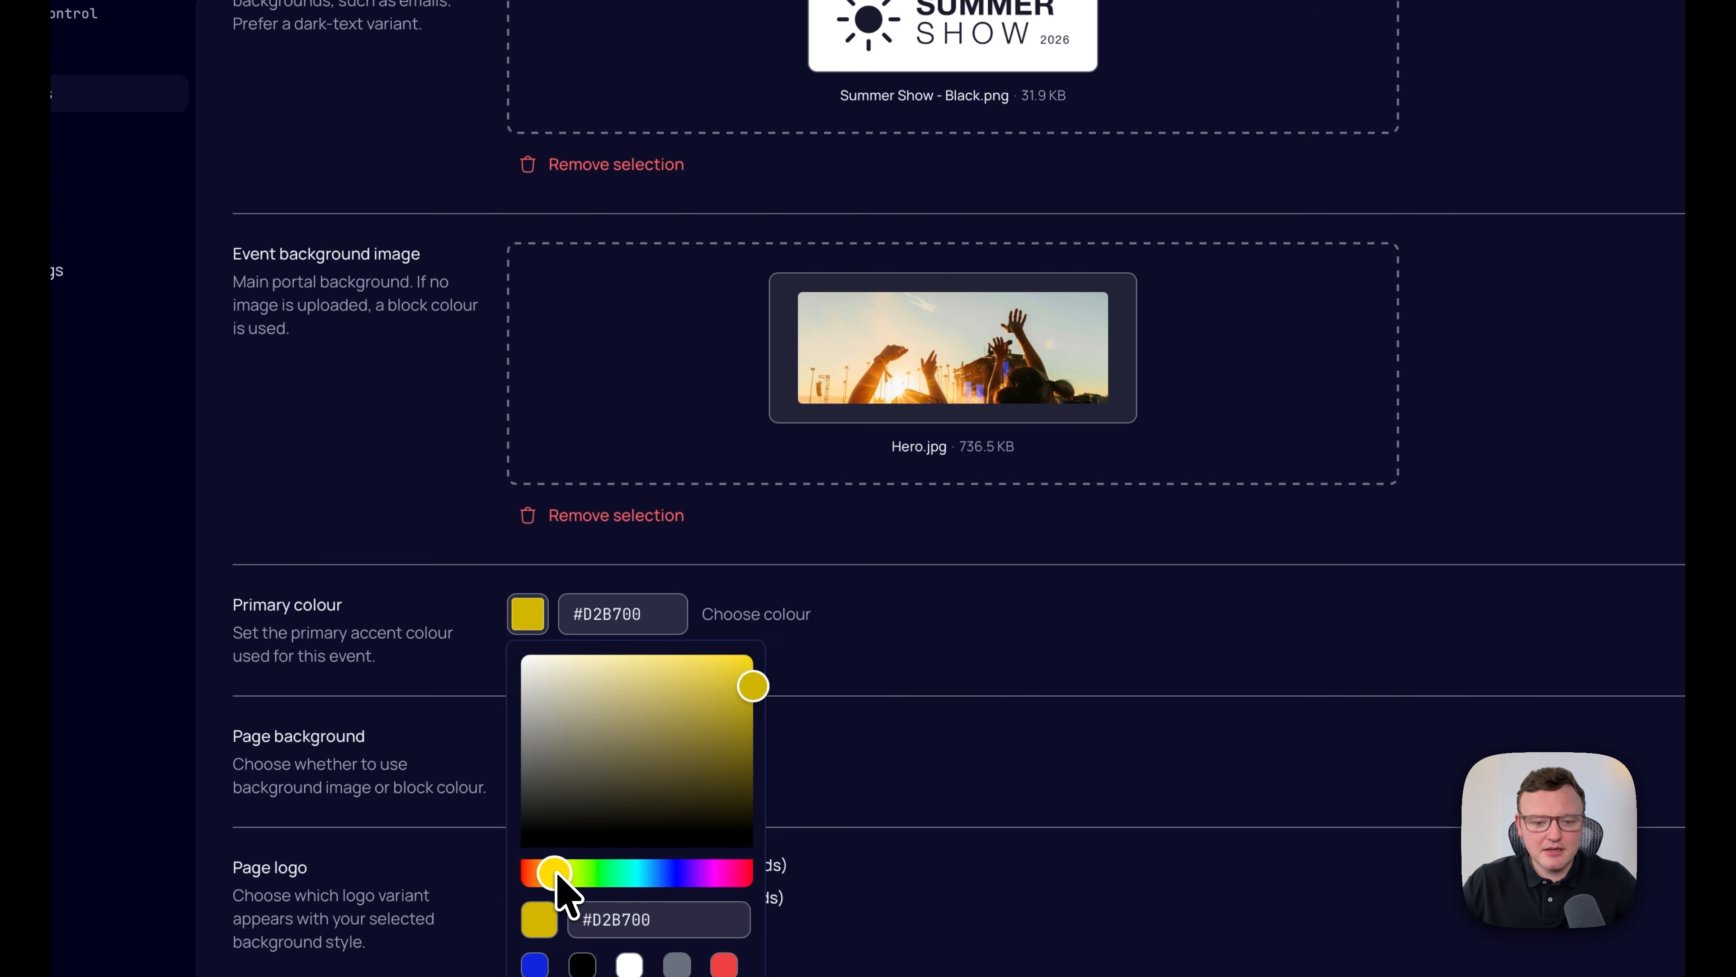
click(950, 683)
scroll(1025, 684, down, 2)
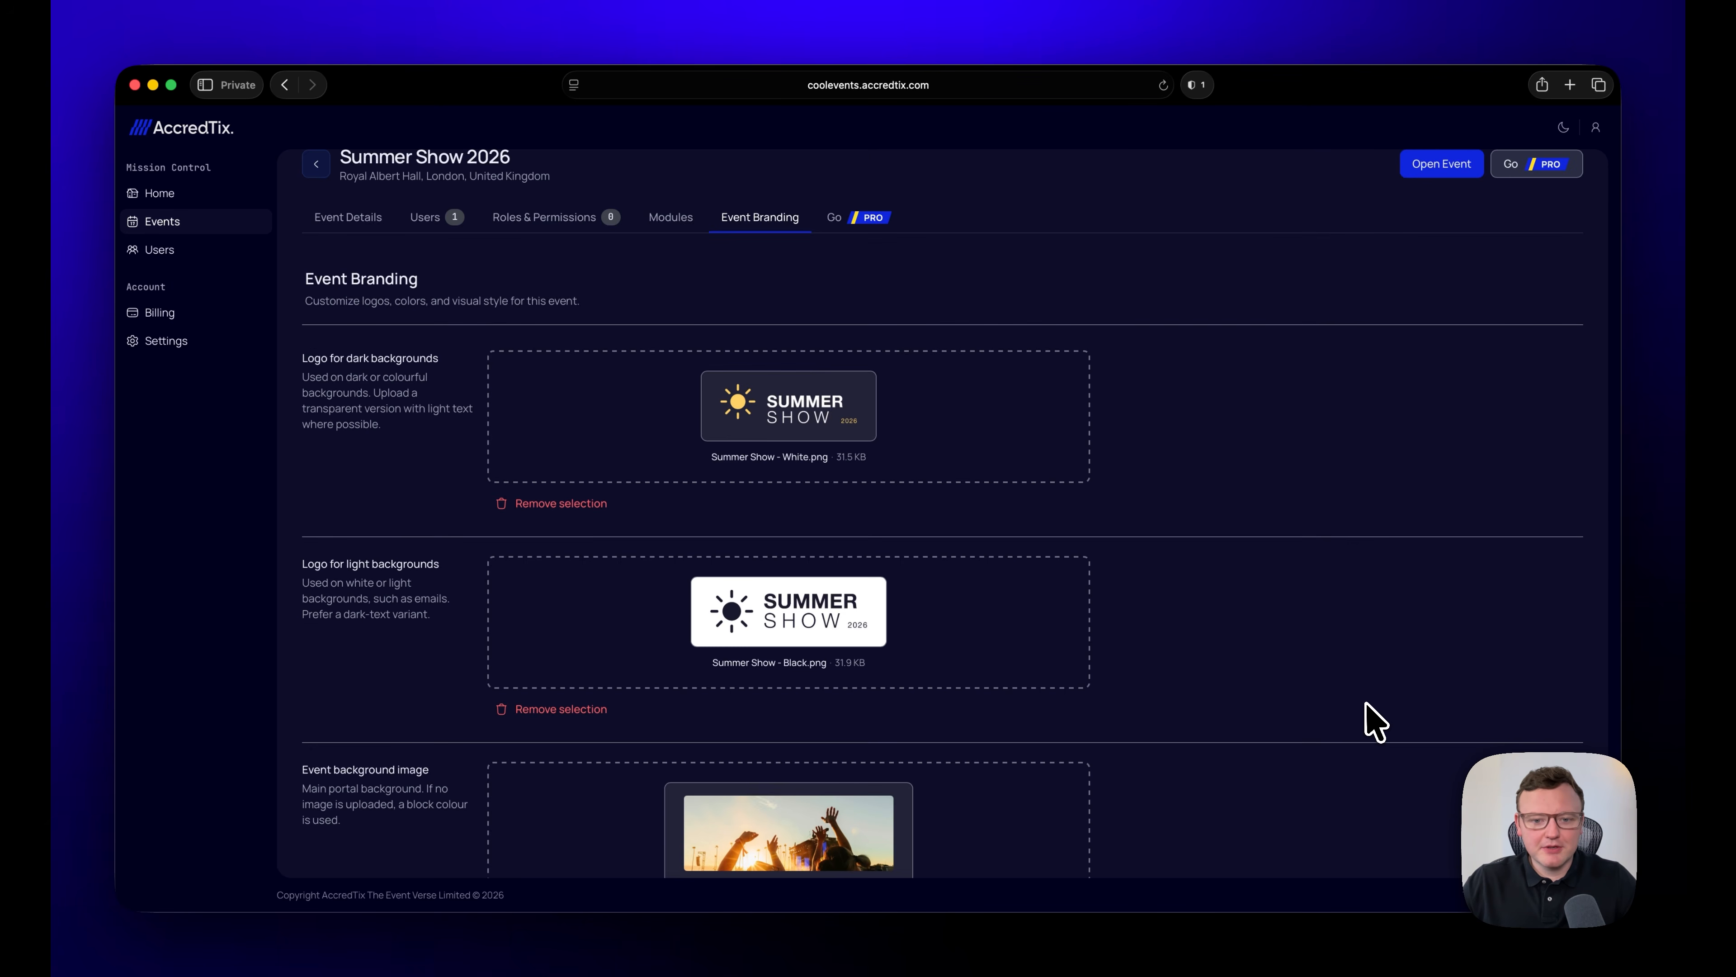
click(1497, 825)
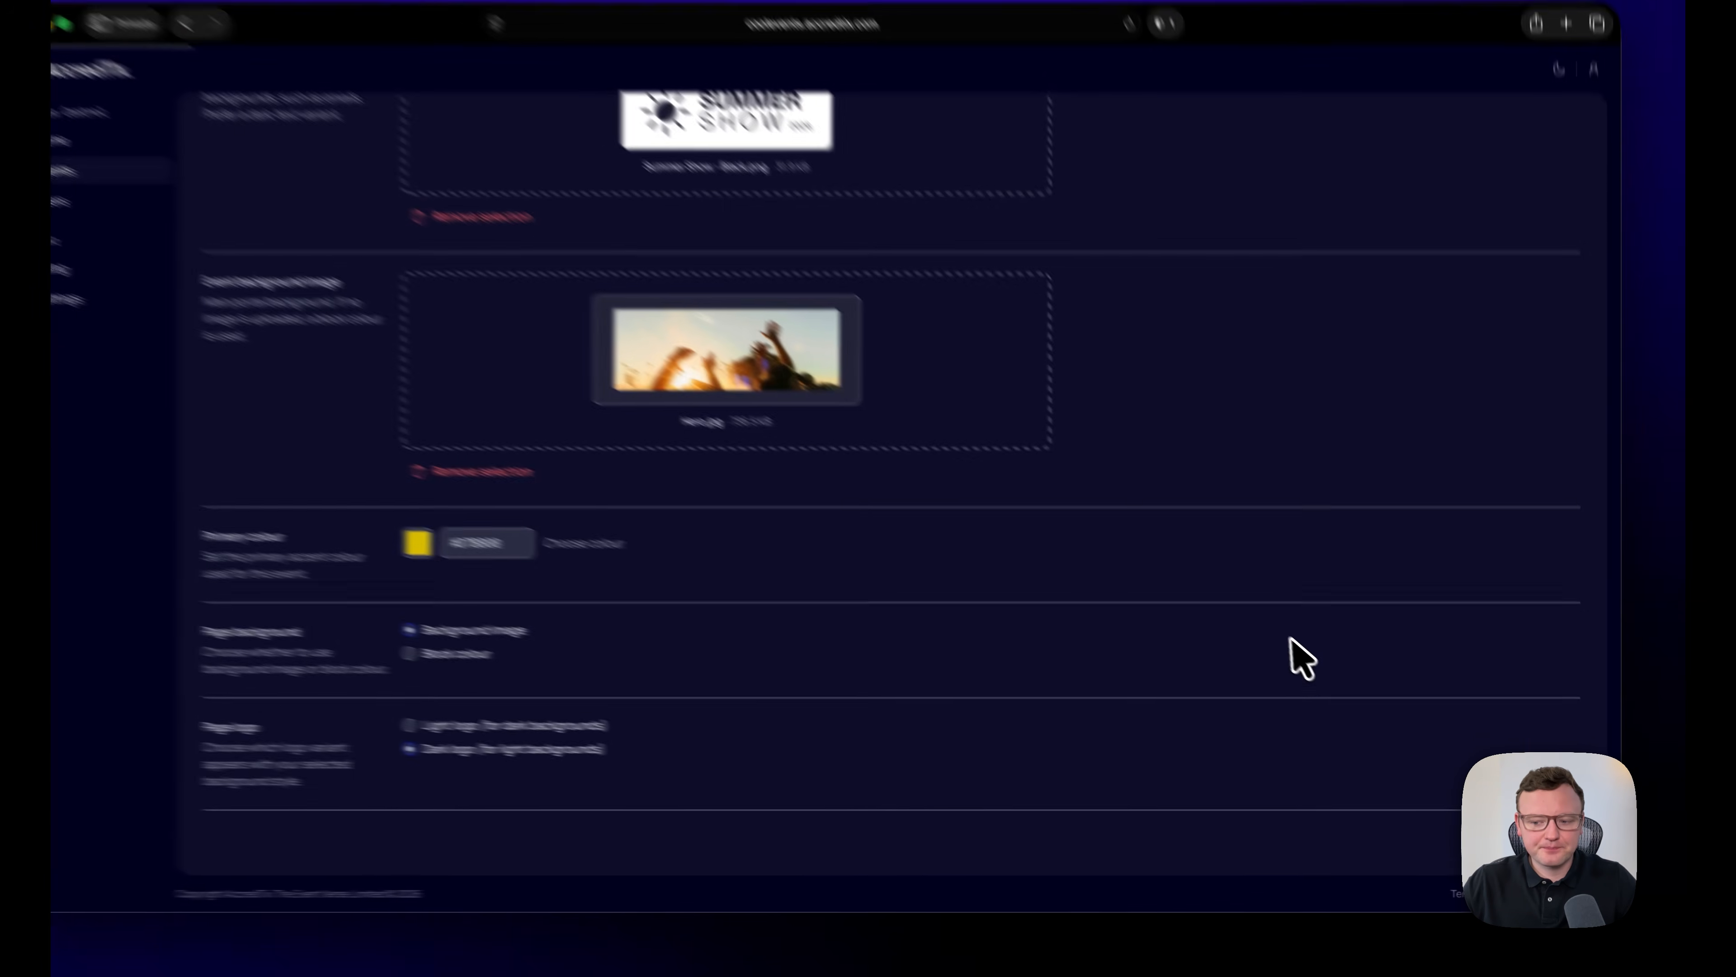